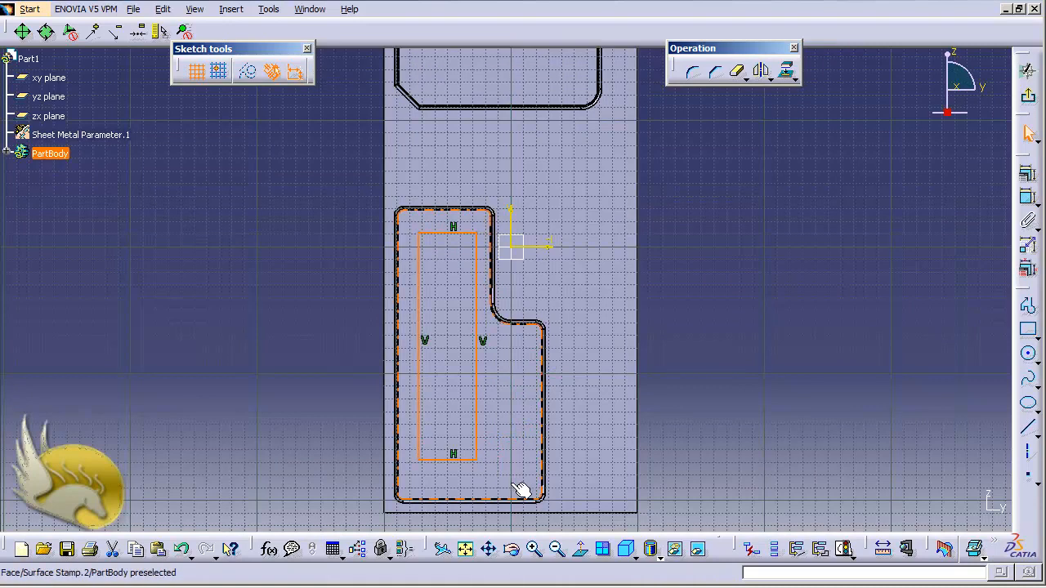
Round the lower-right corner of the sketched rectangle with the Corner tool and set its radius to 5 mm.
{"action": "scroll", "coordinate": [514, 484], "scroll_direction": "up", "scroll_amount": 6, "text": "ctrl"}
{"action": "scroll", "coordinate": [514, 485], "scroll_direction": "down", "scroll_amount": 3}
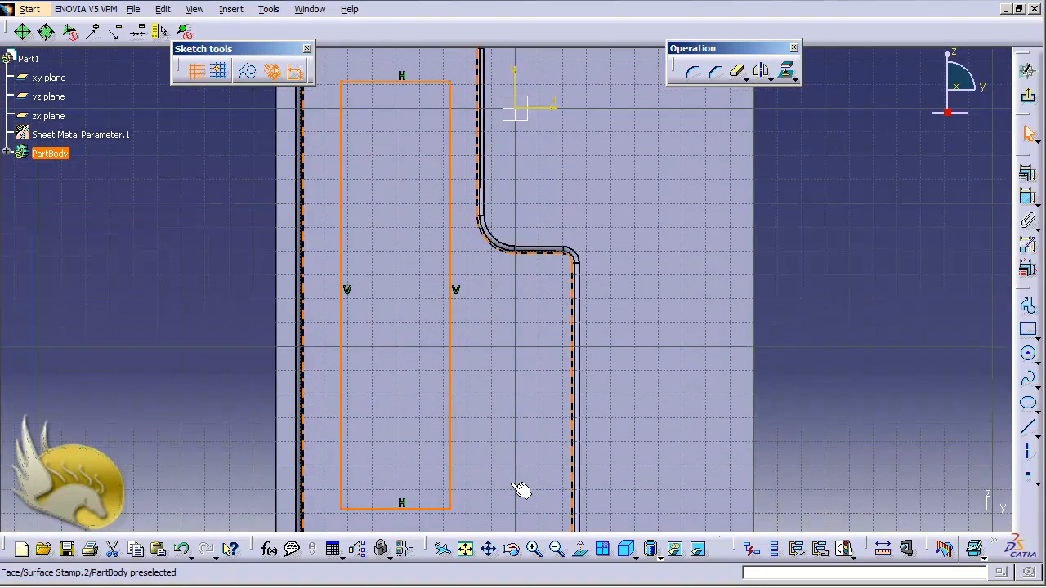
{"action": "left_click", "coordinate": [820, 232]}
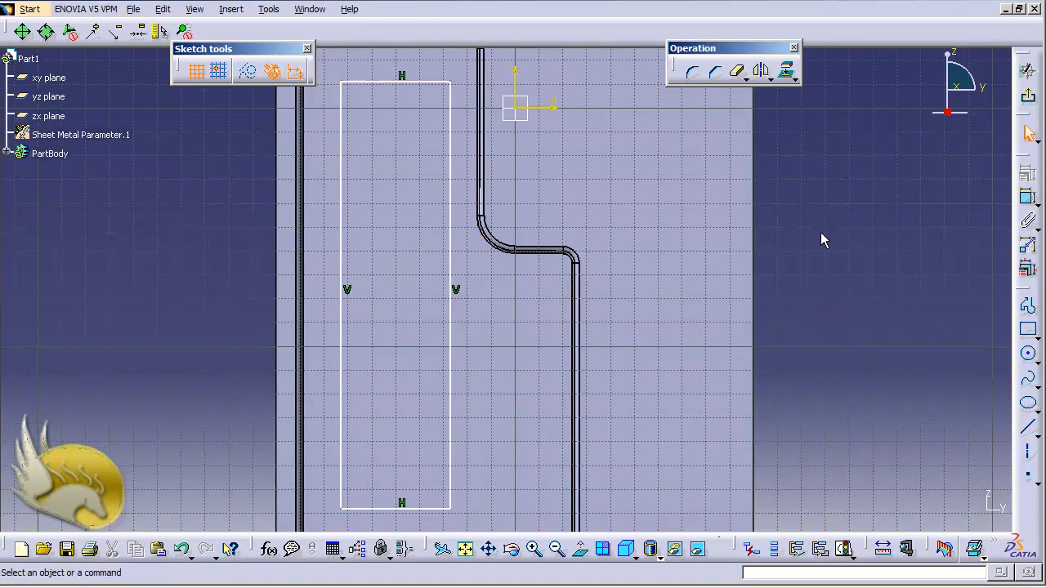
{"action": "left_click", "coordinate": [692, 71]}
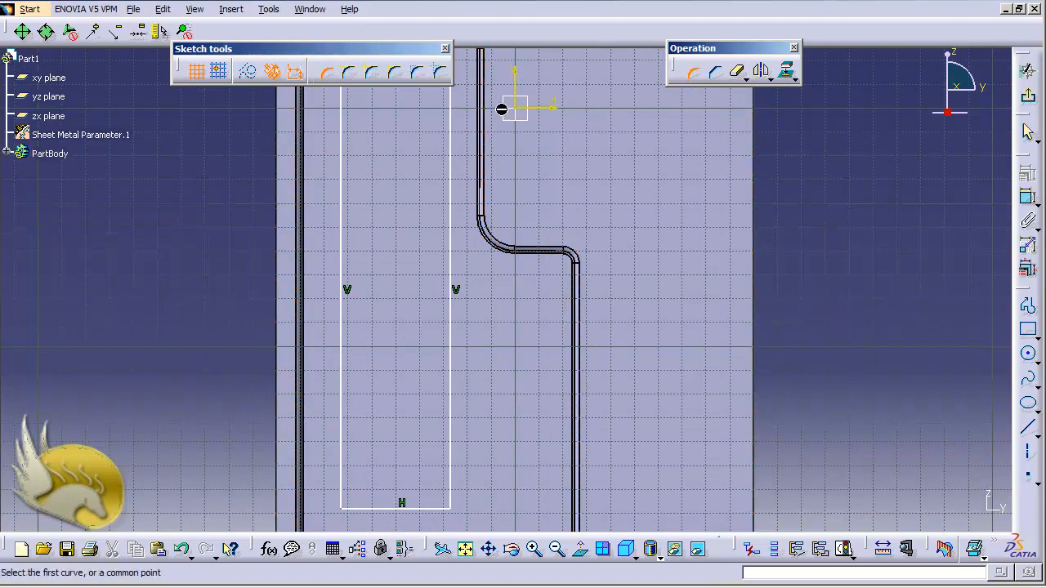
{"action": "left_click", "coordinate": [449, 494]}
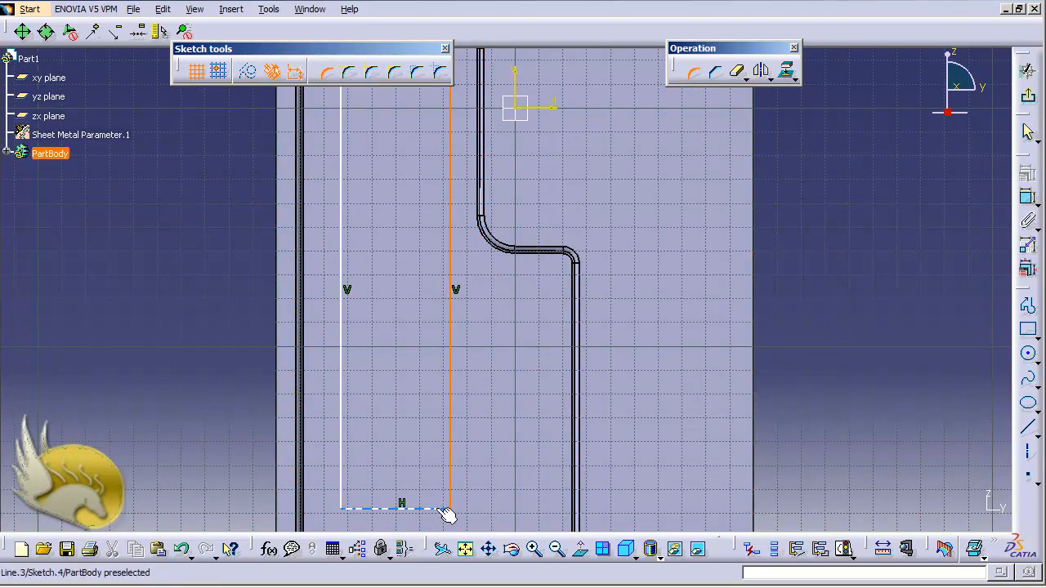
{"action": "left_click", "coordinate": [443, 507]}
{"action": "left_click", "coordinate": [448, 502]}
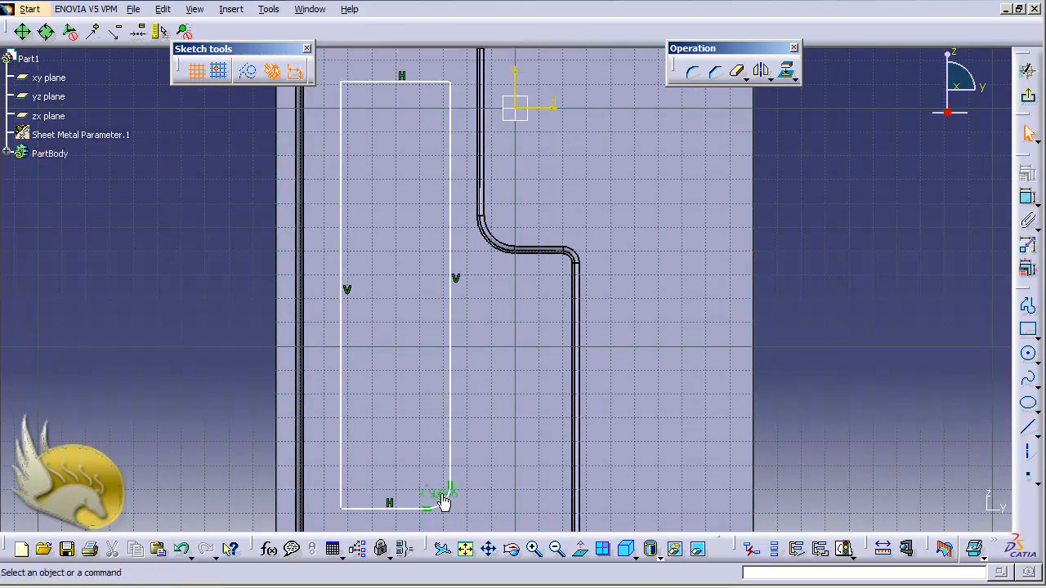
{"action": "double_click", "coordinate": [438, 493]}
{"action": "type", "text": "5"}
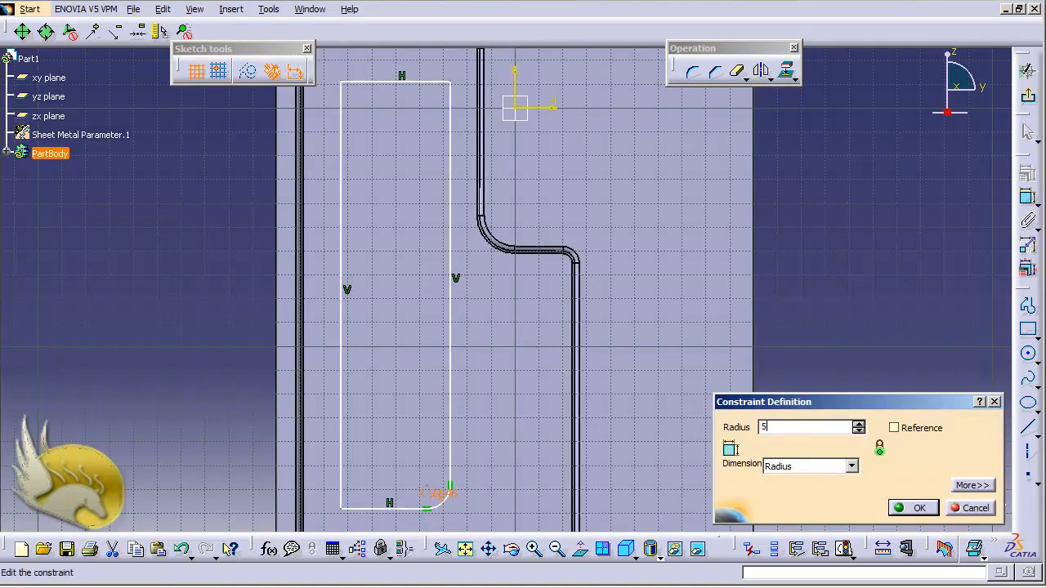
{"action": "key", "text": "Return"}
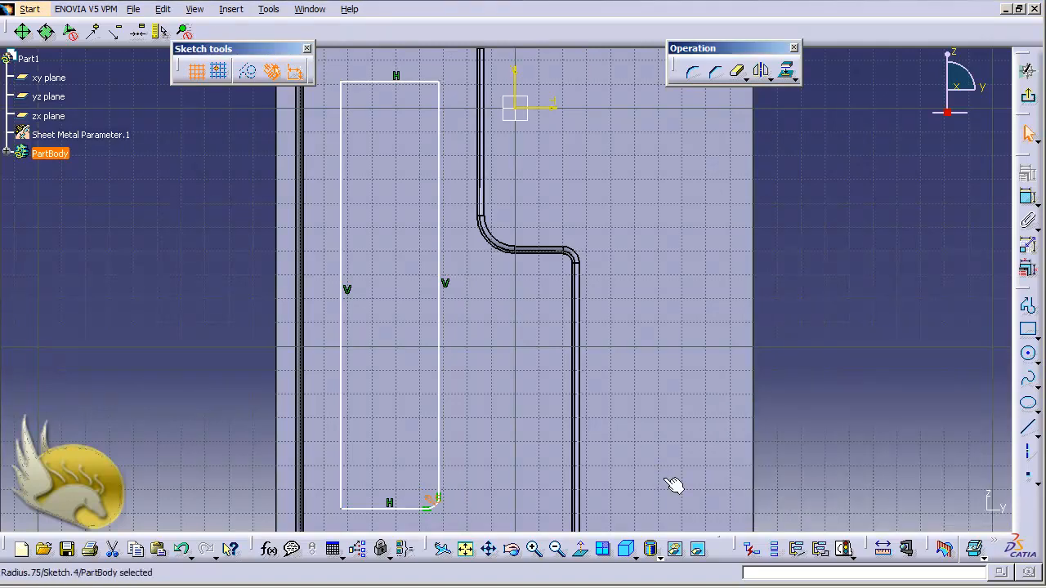
Round the rectangle's lower-left corner and set its radius to 5 mm.
{"action": "left_click", "coordinate": [693, 73]}
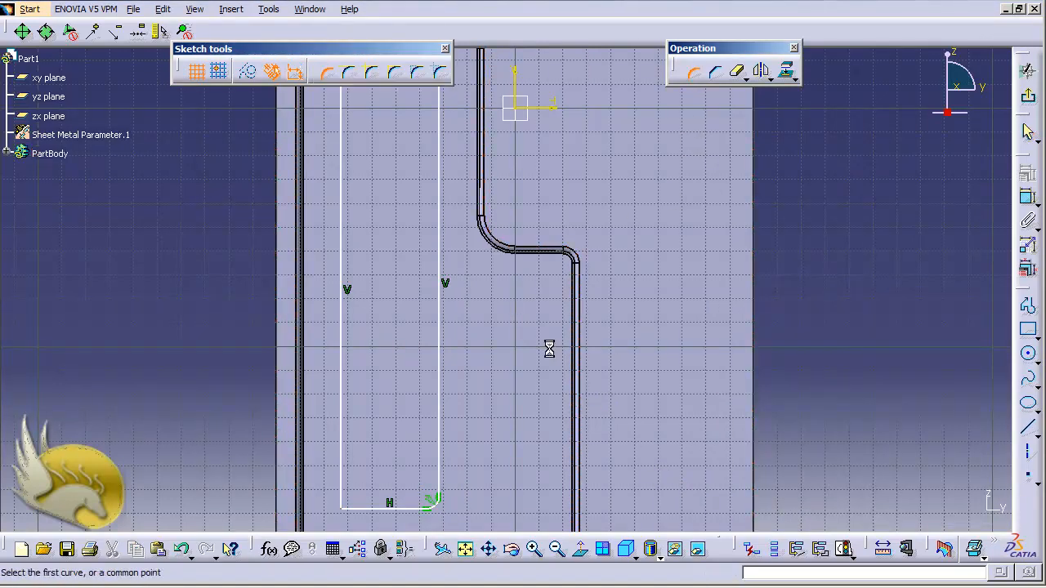
{"action": "left_click", "coordinate": [356, 511]}
{"action": "left_click", "coordinate": [347, 500]}
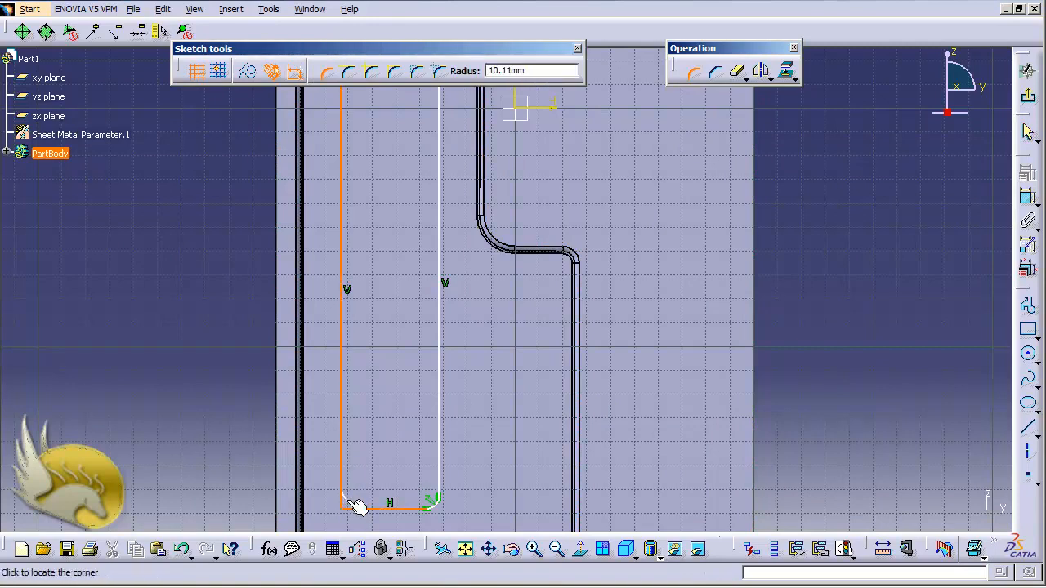
{"action": "left_click", "coordinate": [357, 506]}
{"action": "double_click", "coordinate": [352, 497]}
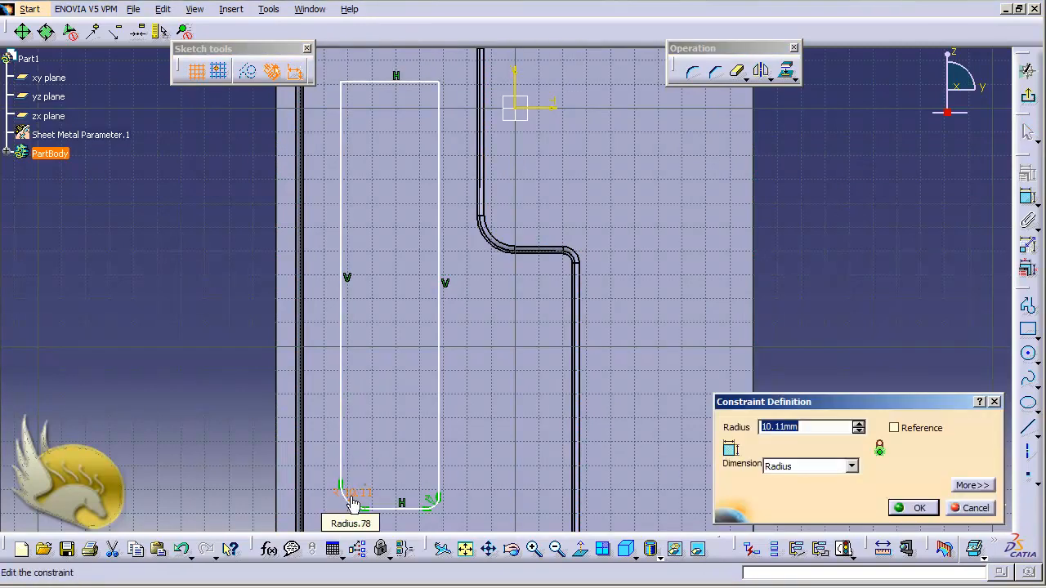
{"action": "type", "text": "5"}
{"action": "key", "text": "Return"}
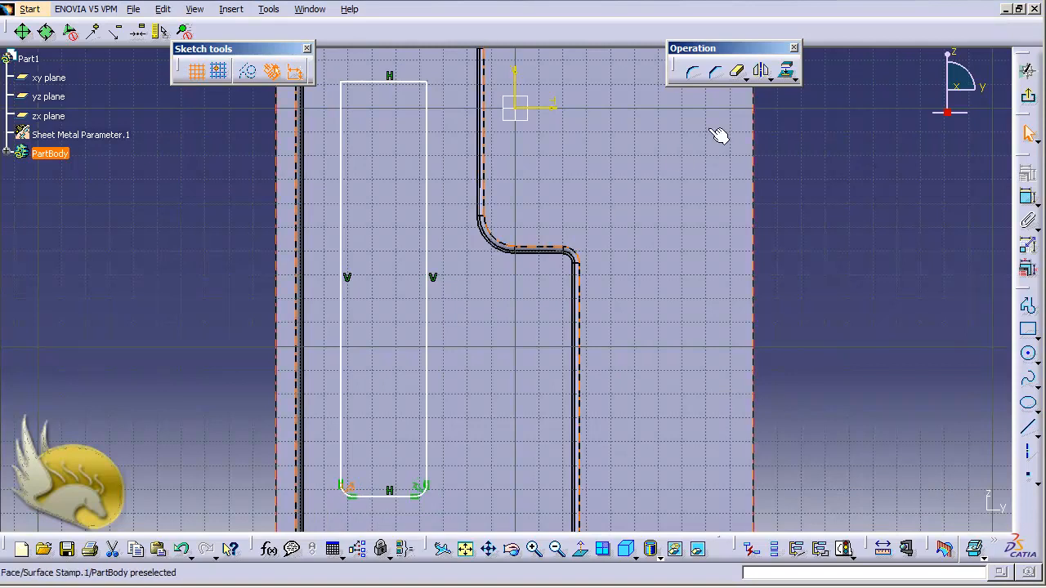
Round the rectangle's upper-right corner and set its radius to 5 mm.
{"action": "left_click", "coordinate": [693, 72]}
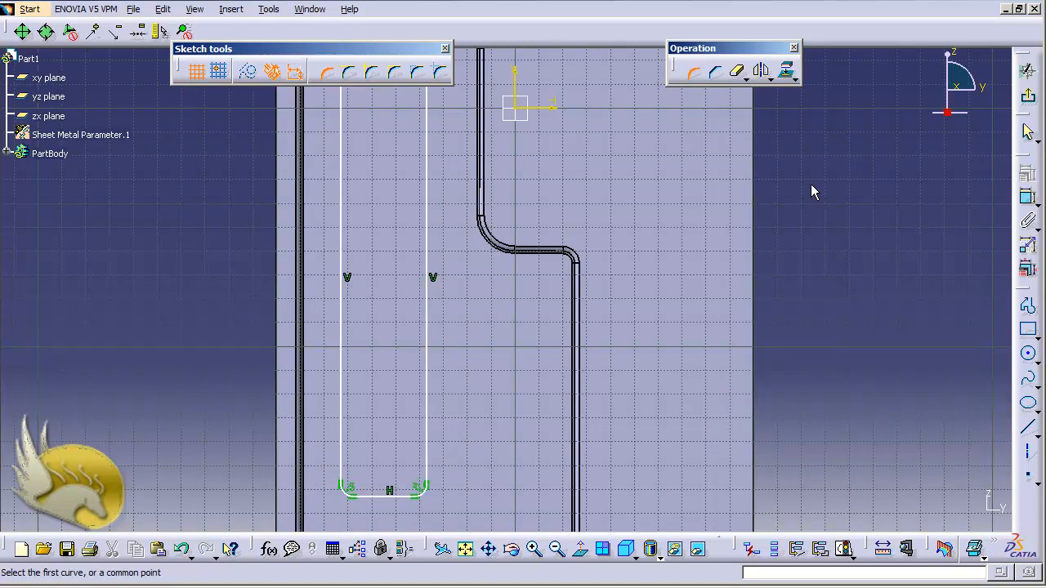
{"action": "scroll", "coordinate": [811, 183], "scroll_direction": "up", "scroll_amount": 3}
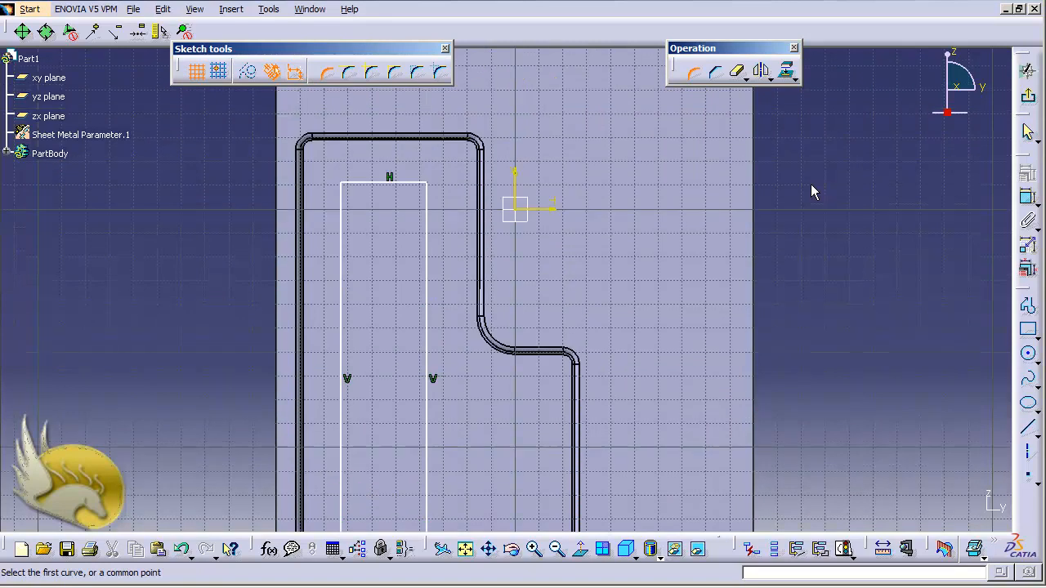
{"action": "left_click", "coordinate": [430, 184]}
{"action": "left_click", "coordinate": [423, 196]}
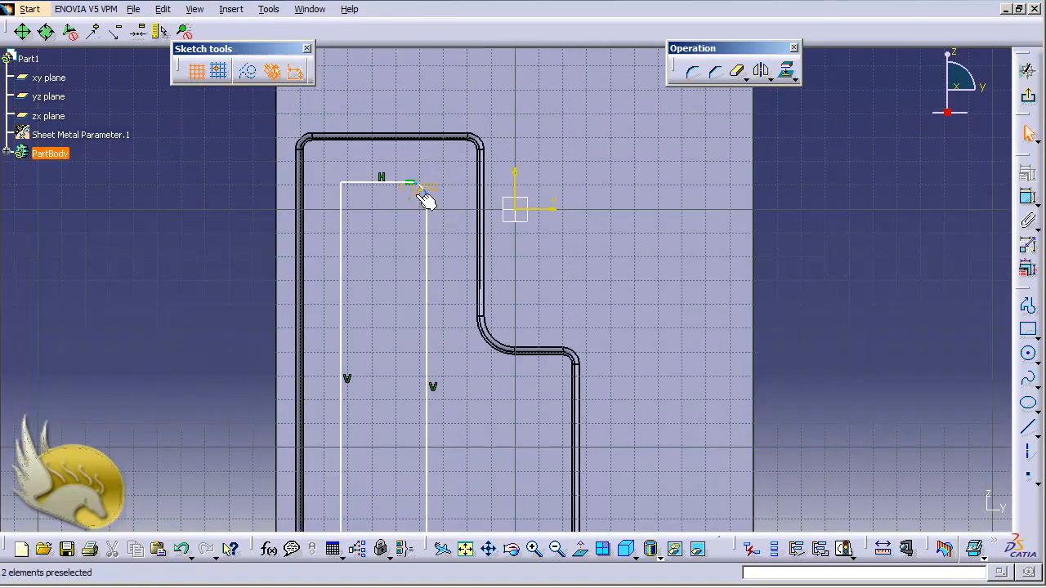
{"action": "double_click", "coordinate": [421, 196]}
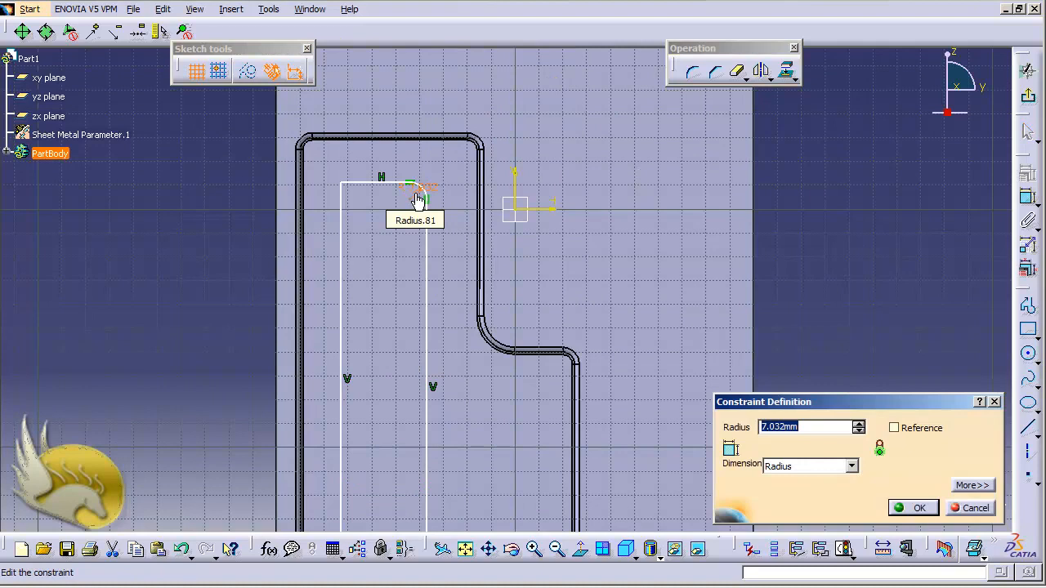
{"action": "type", "text": "4"}
{"action": "key", "text": "Return"}
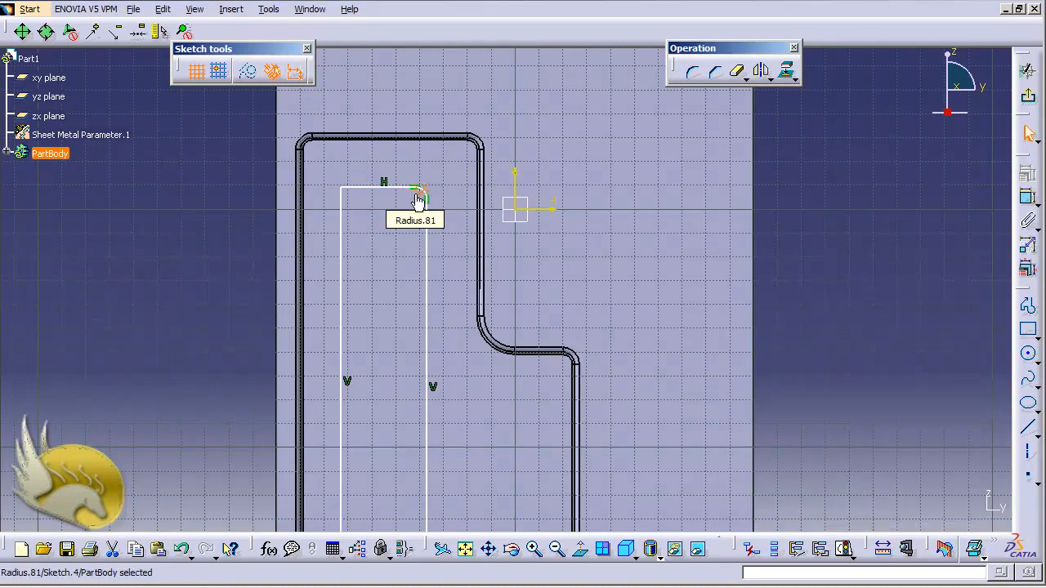
Round the rectangle's upper-left corner and set its radius to 5 mm.
{"action": "left_click", "coordinate": [691, 72]}
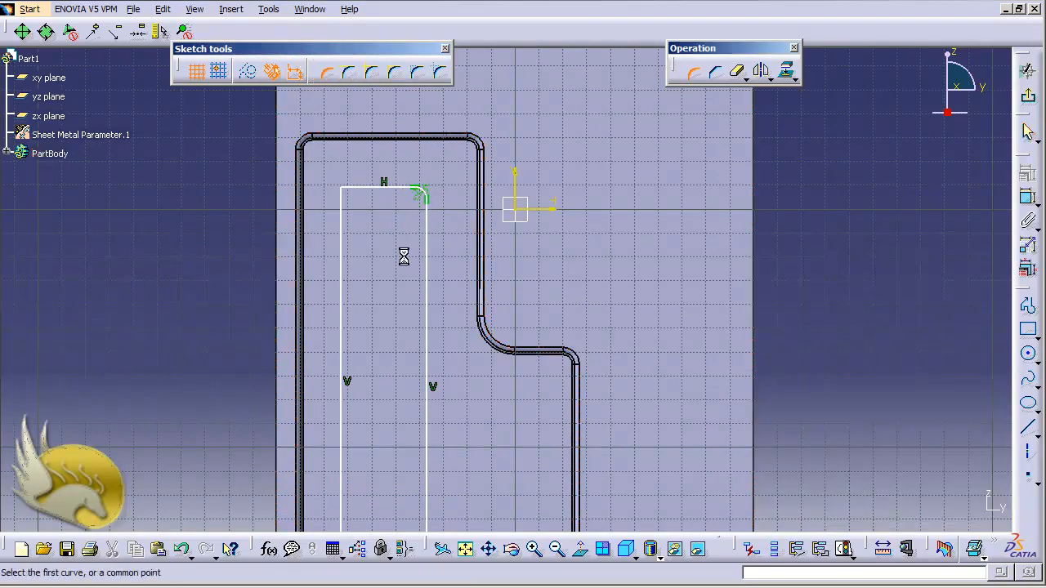
{"action": "left_click", "coordinate": [349, 193]}
{"action": "left_click", "coordinate": [351, 205]}
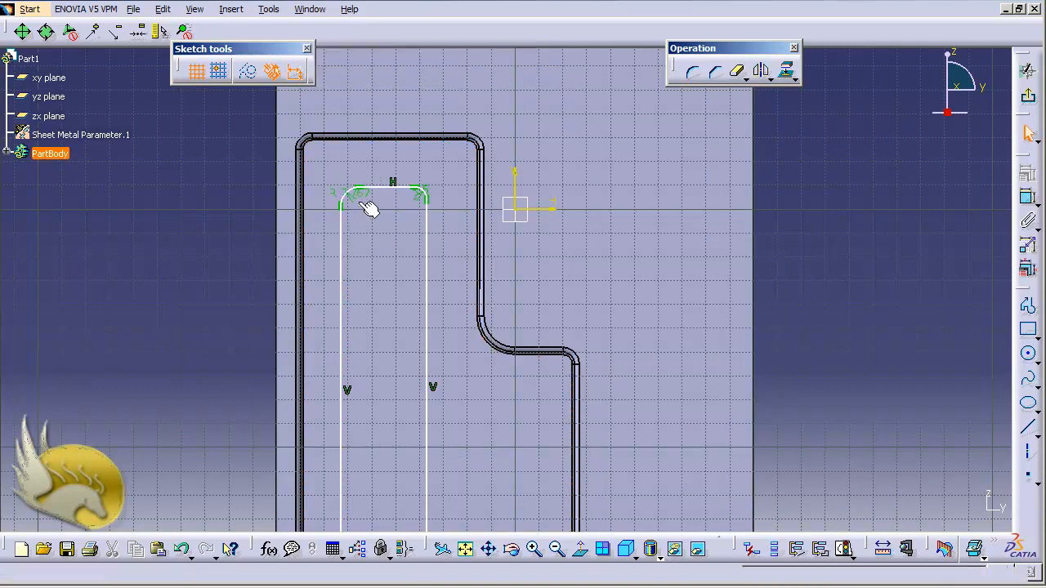
{"action": "type", "text": "4"}
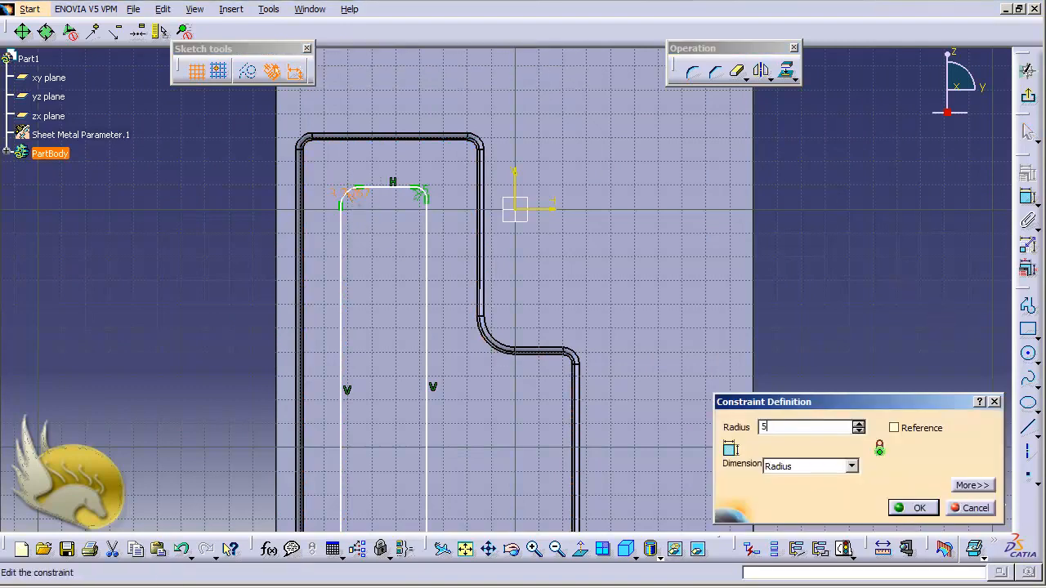
{"action": "key", "text": "Return"}
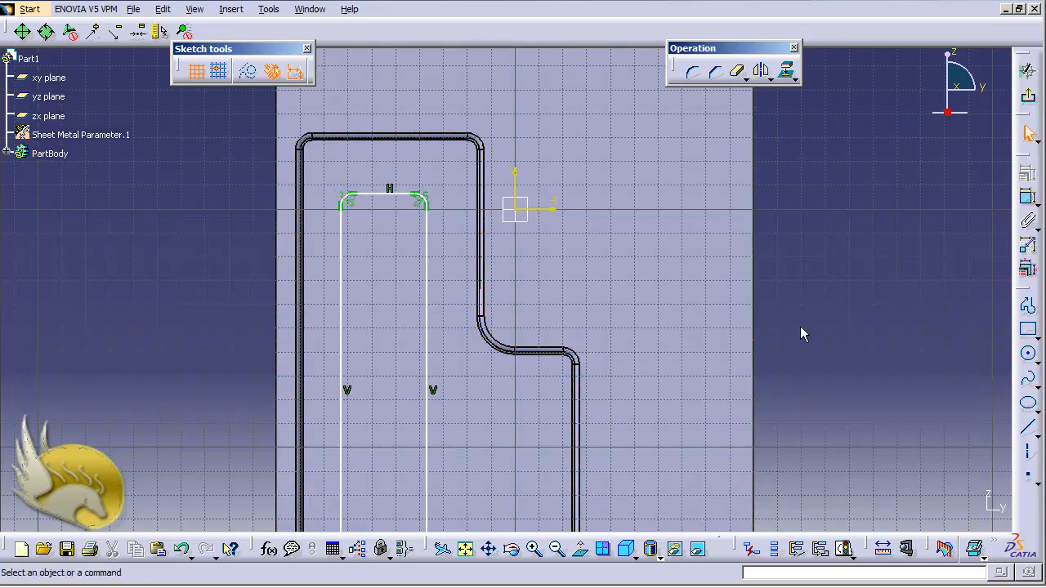
Dimension the distance from the rectangle's bottom edge to the horizontal sketch axis and set it to 60 mm.
{"action": "key", "text": "ctrl+Up"}
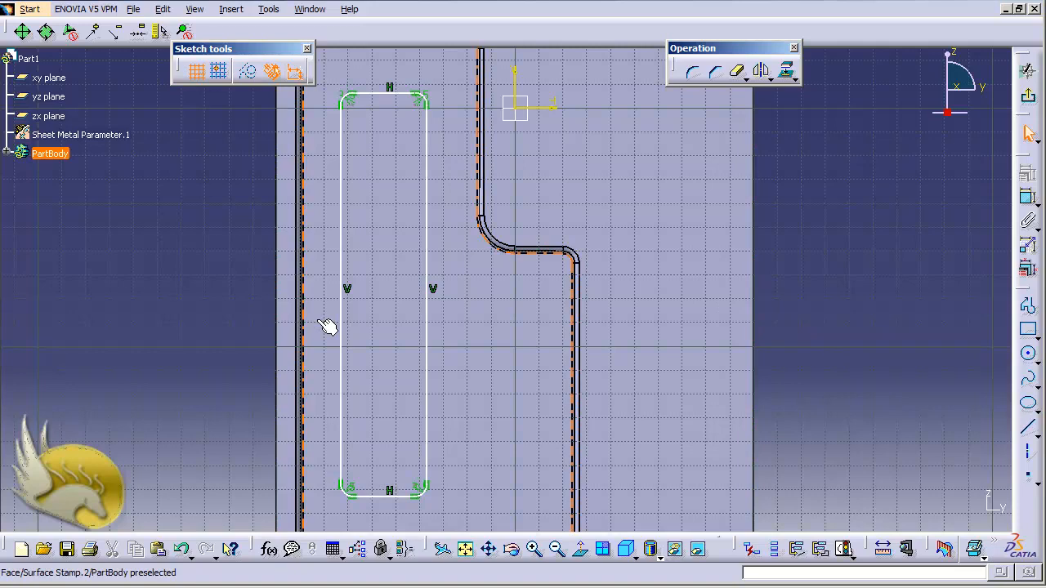
{"action": "left_click", "coordinate": [393, 500]}
{"action": "left_click", "coordinate": [546, 108], "text": "ctrl"}
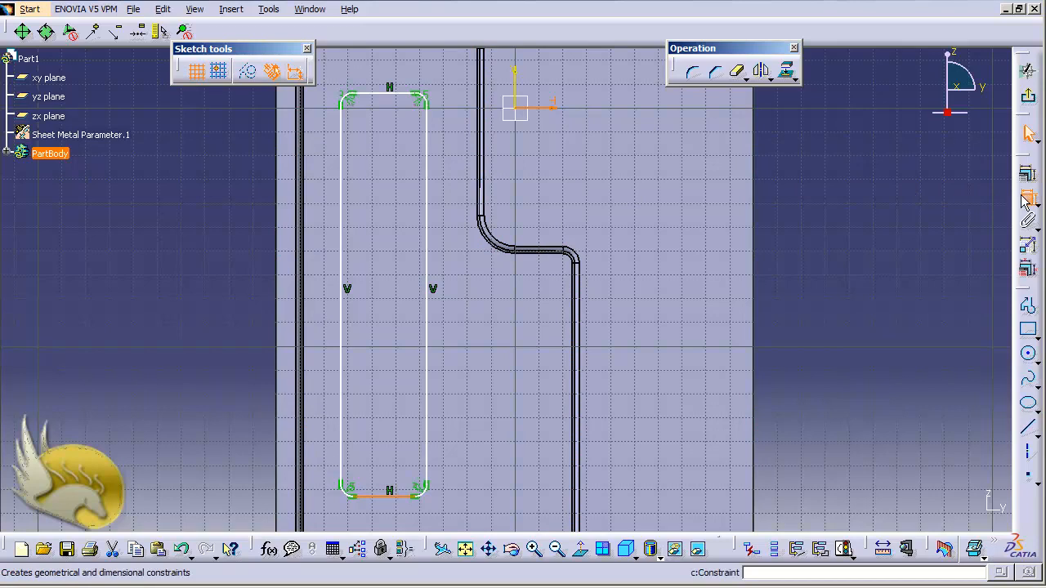
{"action": "left_click", "coordinate": [1028, 196]}
{"action": "left_click", "coordinate": [823, 284]}
{"action": "double_click", "coordinate": [823, 276]}
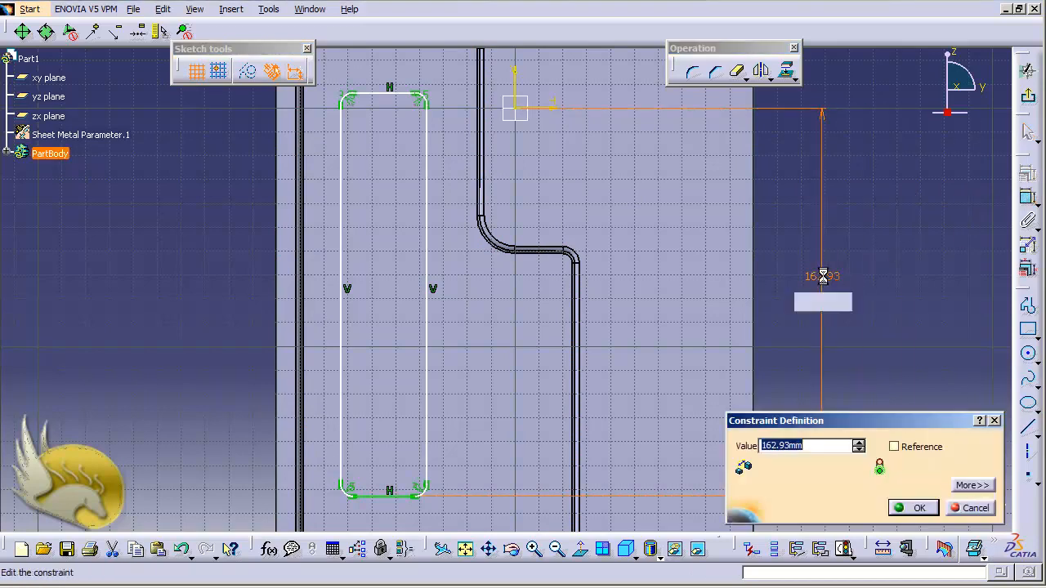
{"action": "type", "text": "60"}
{"action": "key", "text": "Return"}
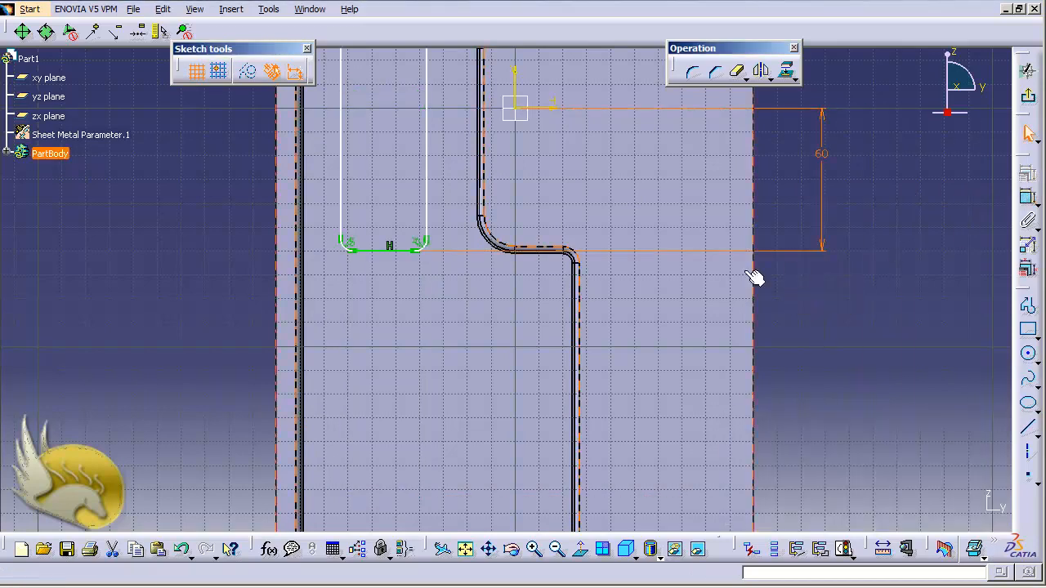
Dimension the width between the rectangle's two vertical edges and set it to 45 mm.
{"action": "left_click", "coordinate": [424, 181]}
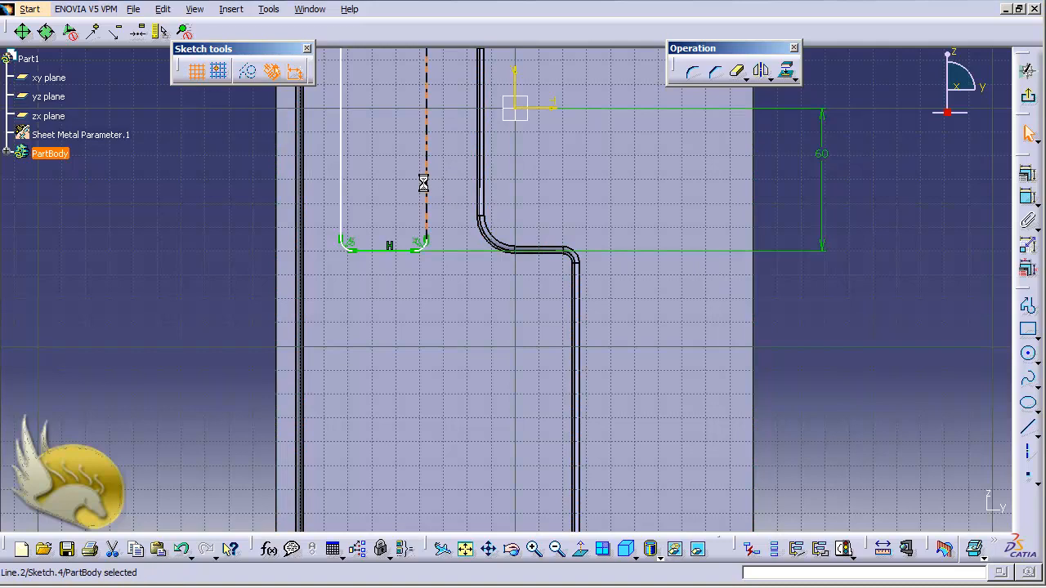
{"action": "left_click", "coordinate": [340, 183], "text": "ctrl"}
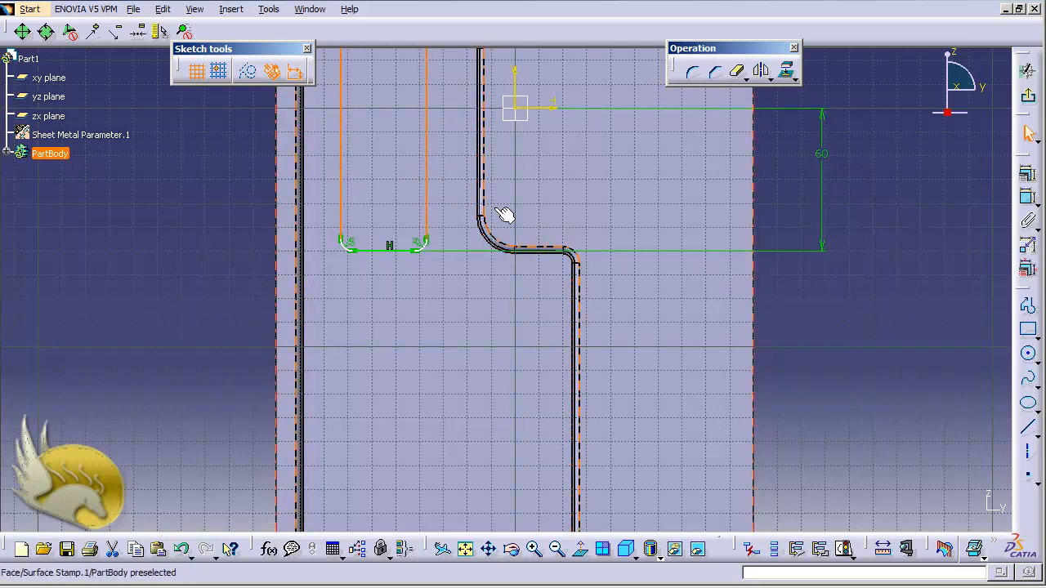
{"action": "left_click", "coordinate": [1028, 200]}
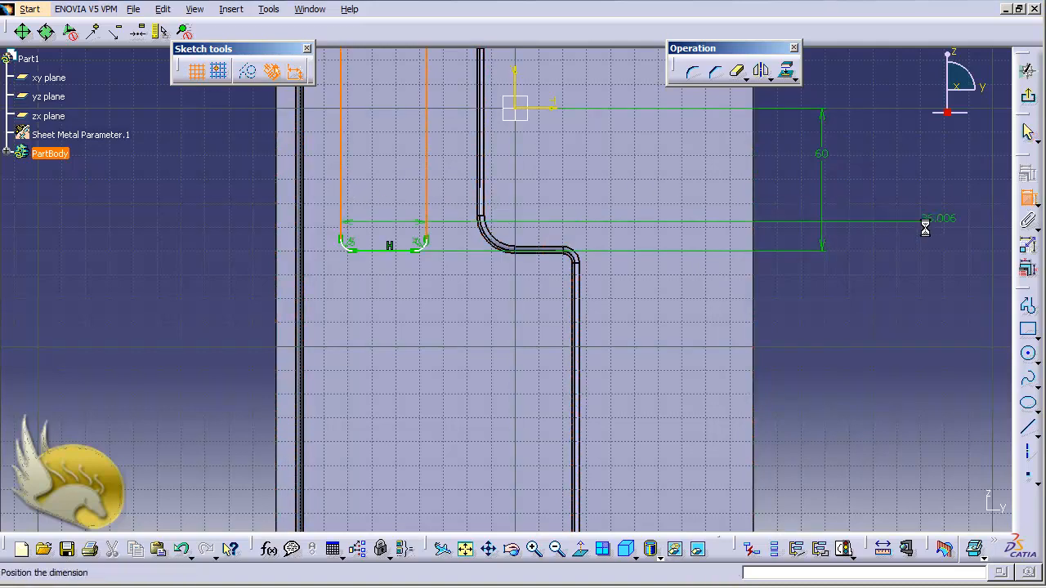
{"action": "left_click", "coordinate": [804, 282]}
{"action": "double_click", "coordinate": [802, 278]}
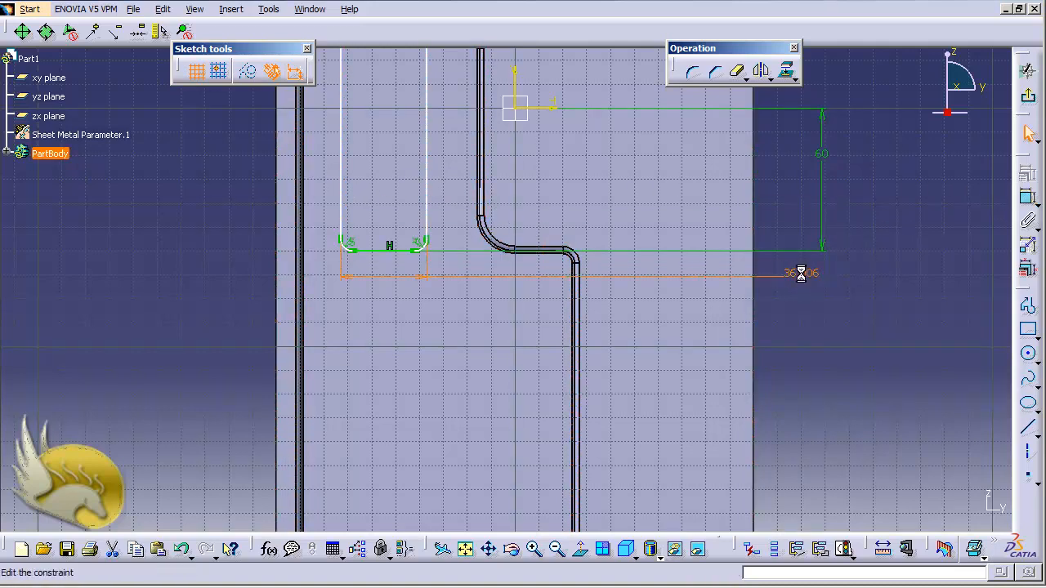
{"action": "left_click_drag", "start_coordinate": [825, 445], "coordinate": [664, 438]}
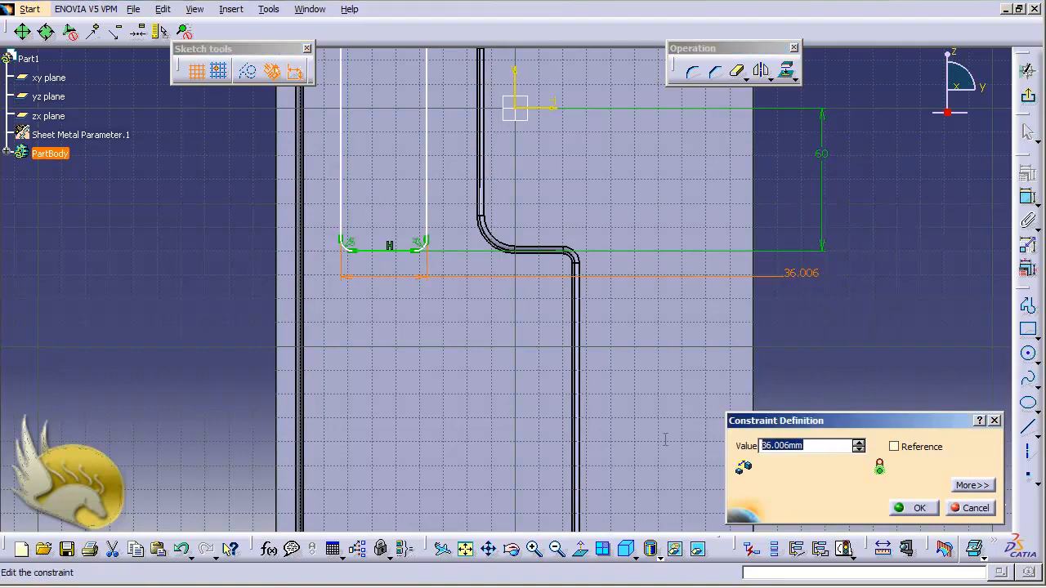
{"action": "type", "text": "45"}
{"action": "key", "text": "Return"}
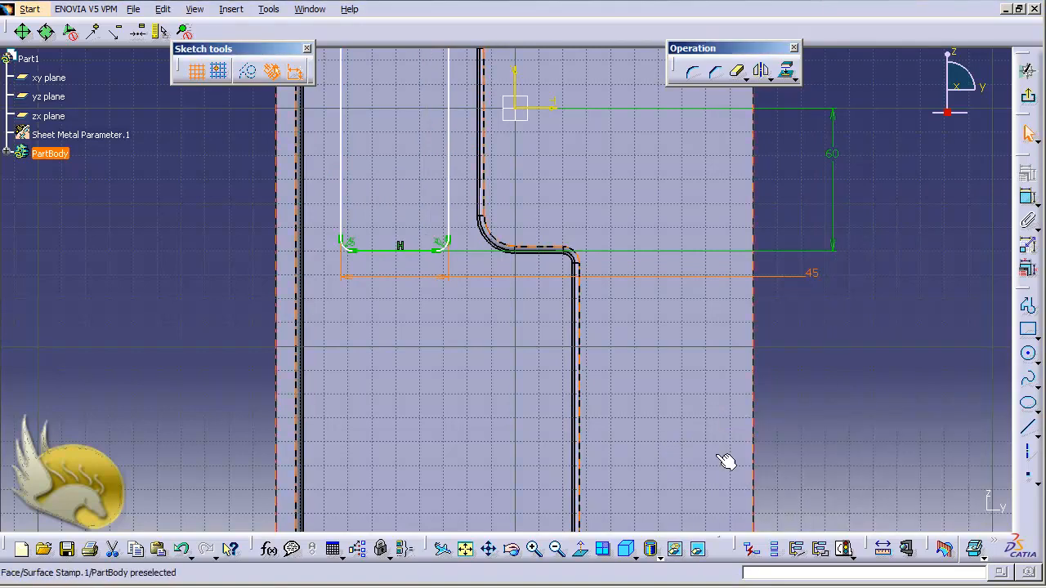
{"action": "left_click", "coordinate": [647, 374]}
Dimension the length of the rectangle's left vertical edge and set it to 140 mm.
{"action": "scroll", "coordinate": [840, 404], "scroll_direction": "down", "scroll_amount": 1}
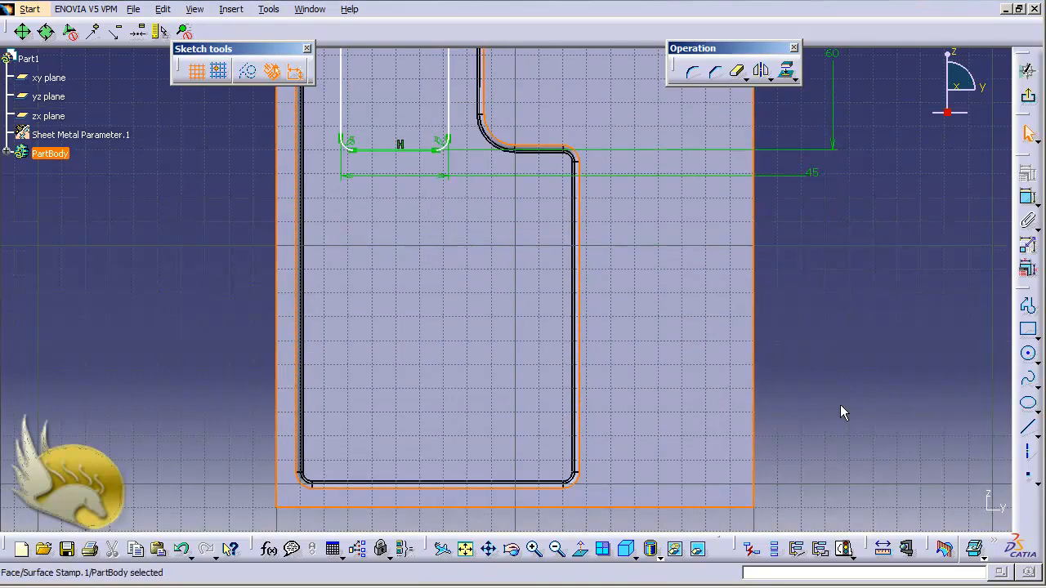
{"action": "scroll", "coordinate": [840, 404], "scroll_direction": "up", "scroll_amount": 4}
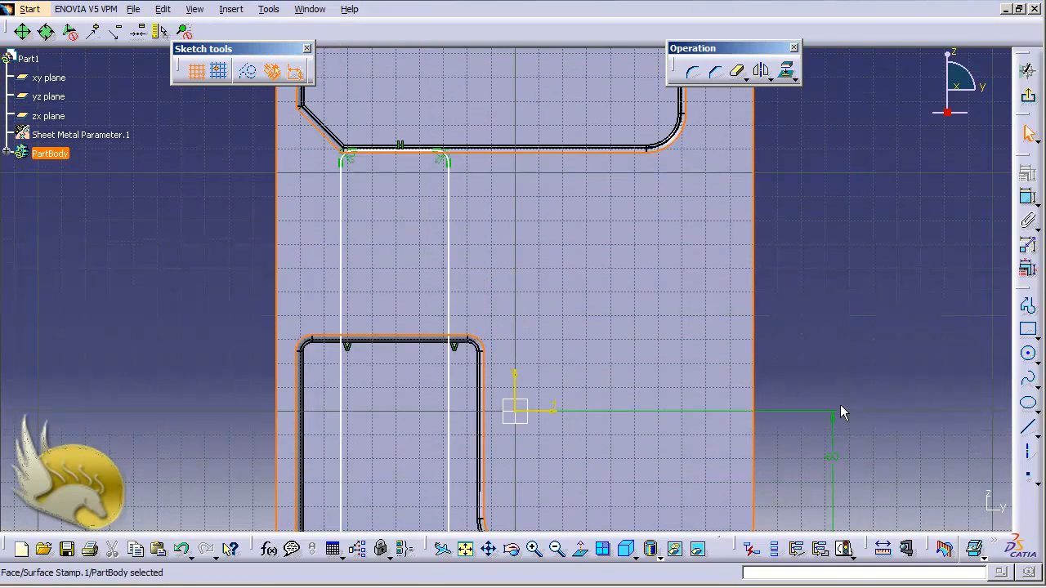
{"action": "scroll", "coordinate": [840, 412], "scroll_direction": "down", "scroll_amount": 3}
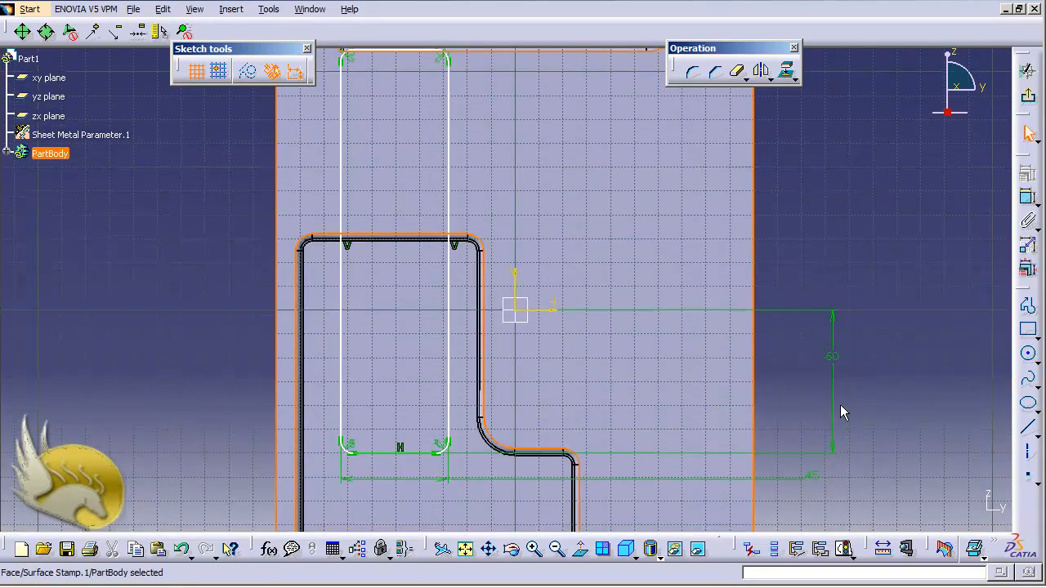
{"action": "scroll", "coordinate": [840, 404], "scroll_direction": "down", "scroll_amount": 1, "text": "ctrl"}
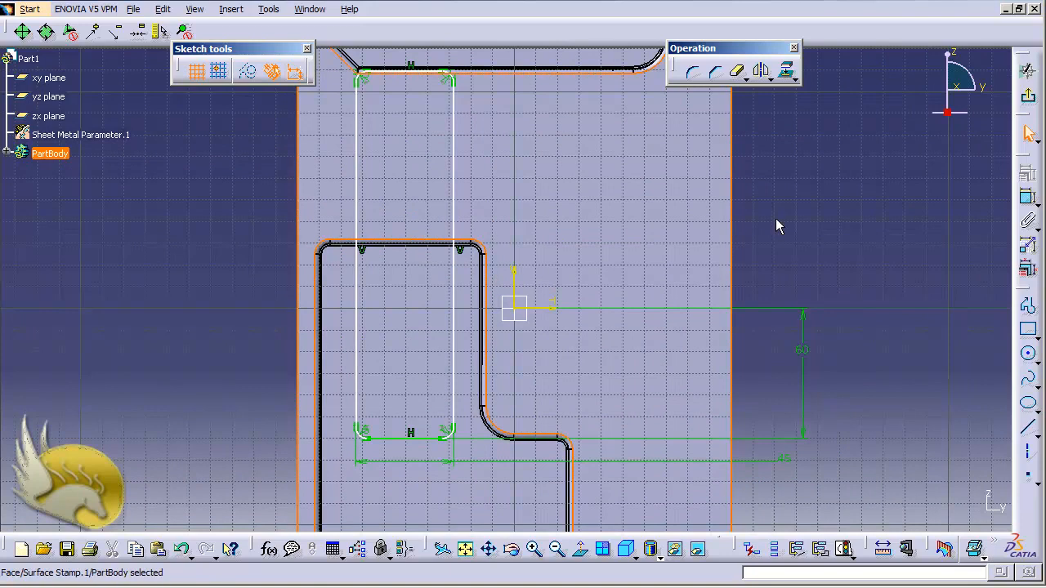
{"action": "left_click", "coordinate": [357, 200]}
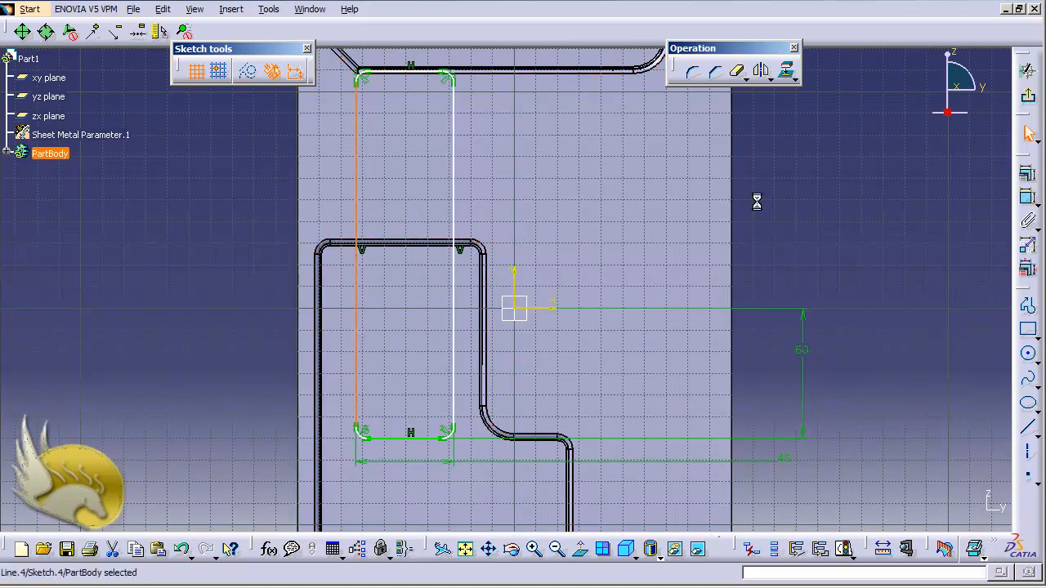
{"action": "left_click", "coordinate": [1026, 197]}
{"action": "left_click", "coordinate": [259, 233]}
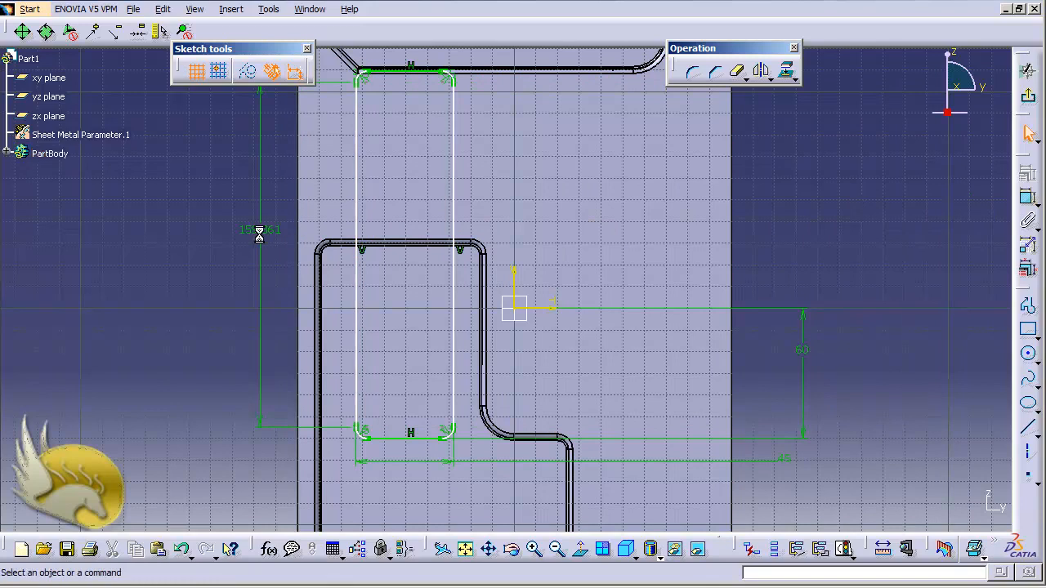
{"action": "double_click", "coordinate": [260, 233]}
{"action": "type", "text": "140"}
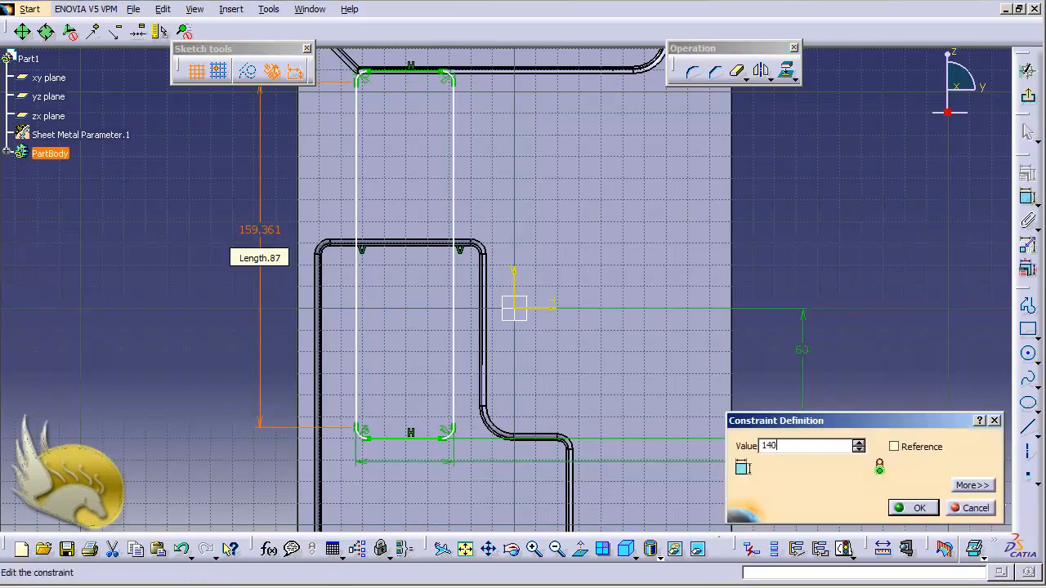
{"action": "key", "text": "Return"}
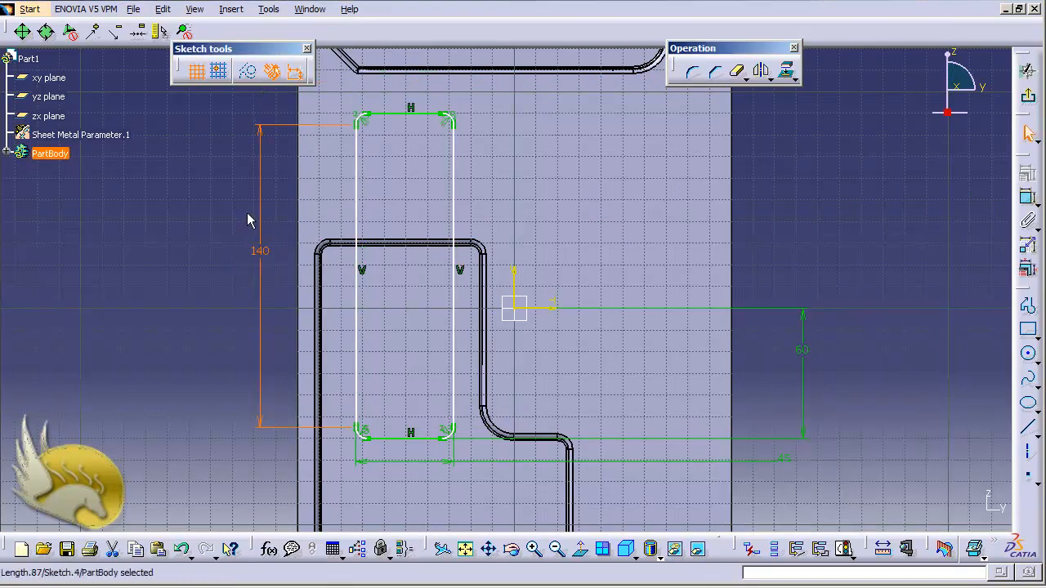
Dimension the distance from the rectangle's right edge to the vertical sketch axis, set it to 35 mm, and exit the sketch.
{"action": "left_click", "coordinate": [454, 211]}
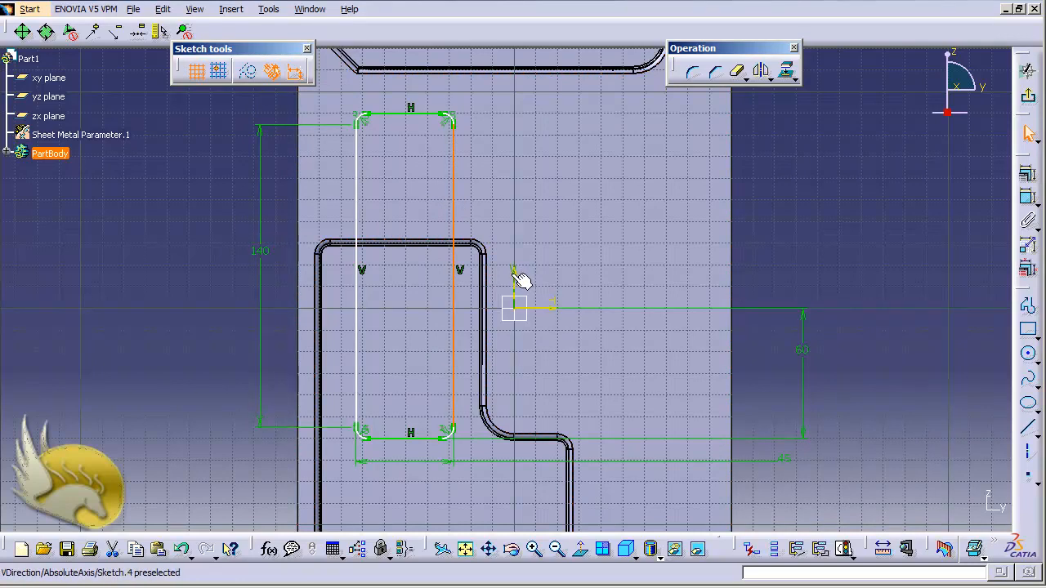
{"action": "left_click", "coordinate": [515, 272], "text": "ctrl"}
{"action": "left_click", "coordinate": [1027, 199]}
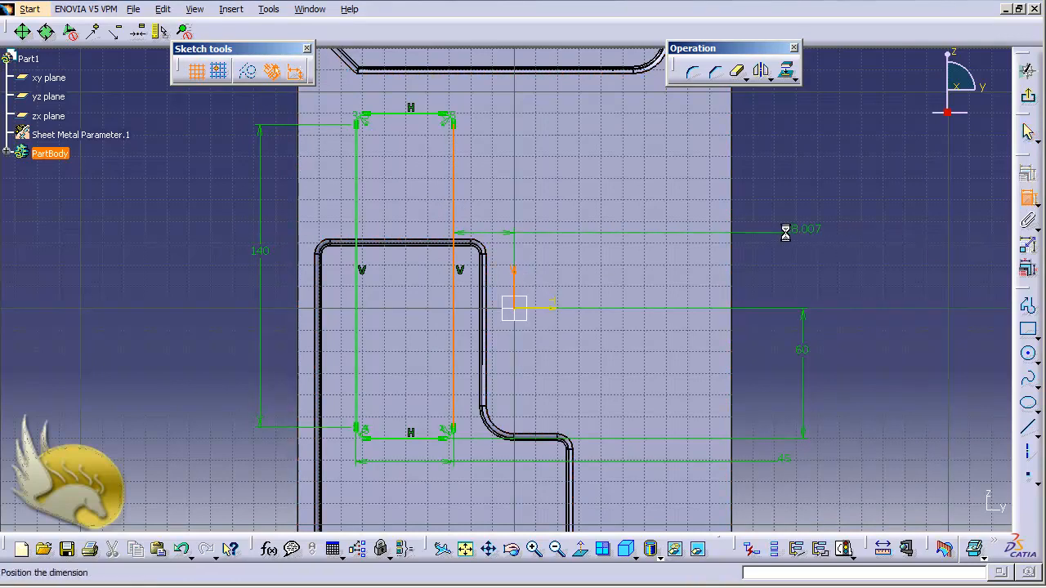
{"action": "left_click", "coordinate": [786, 233]}
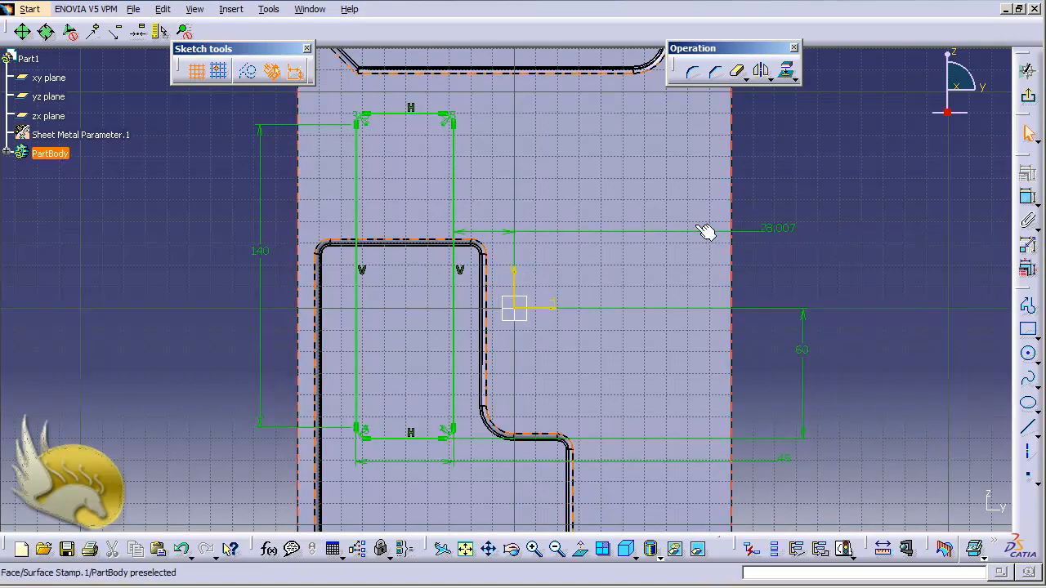
{"action": "double_click", "coordinate": [780, 229]}
{"action": "type", "text": "3"}
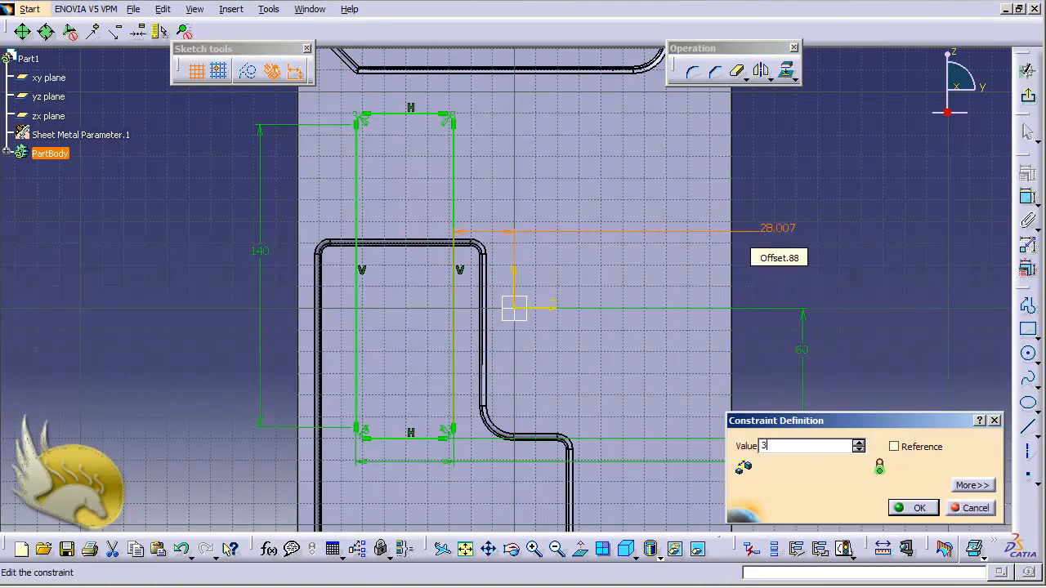
{"action": "type", "text": "5mm"}
{"action": "key", "text": "Return"}
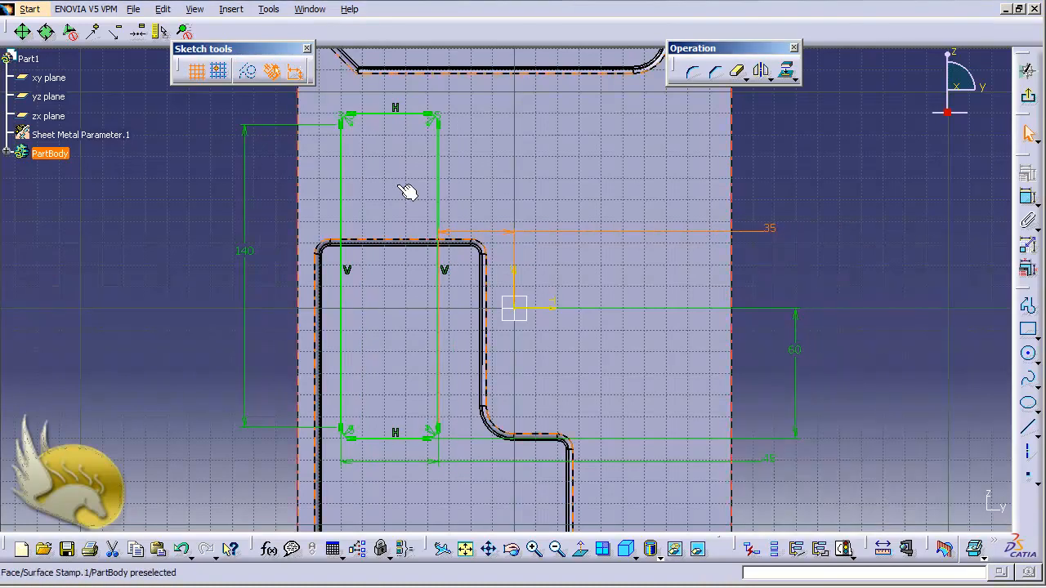
{"action": "left_click", "coordinate": [1028, 96]}
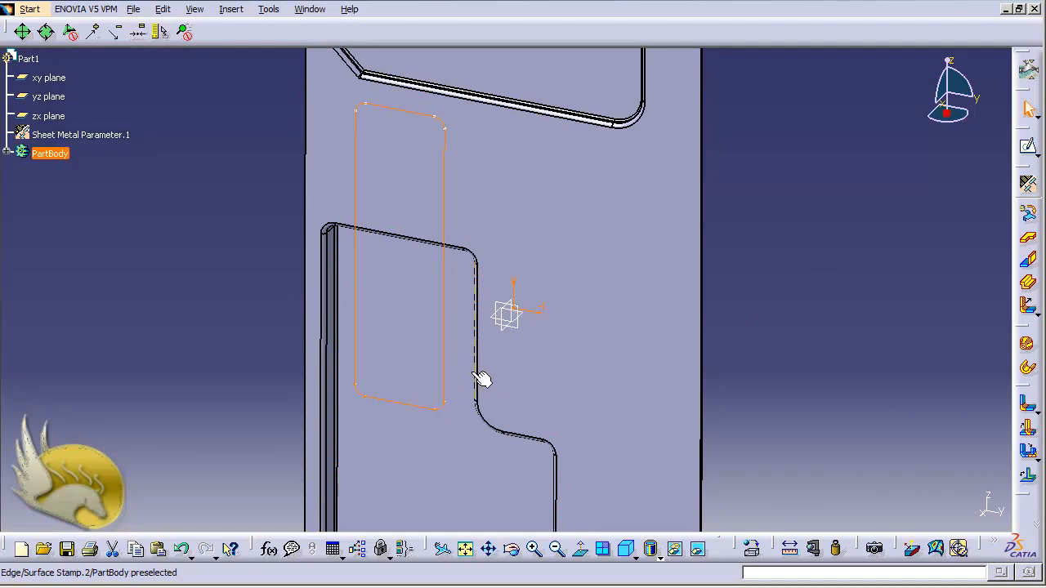
Open Sketch.3 of Surface Stamp.2 for editing and delete the vertical dimension between the profile's top edge and its step edge.
{"action": "left_click", "coordinate": [7, 153]}
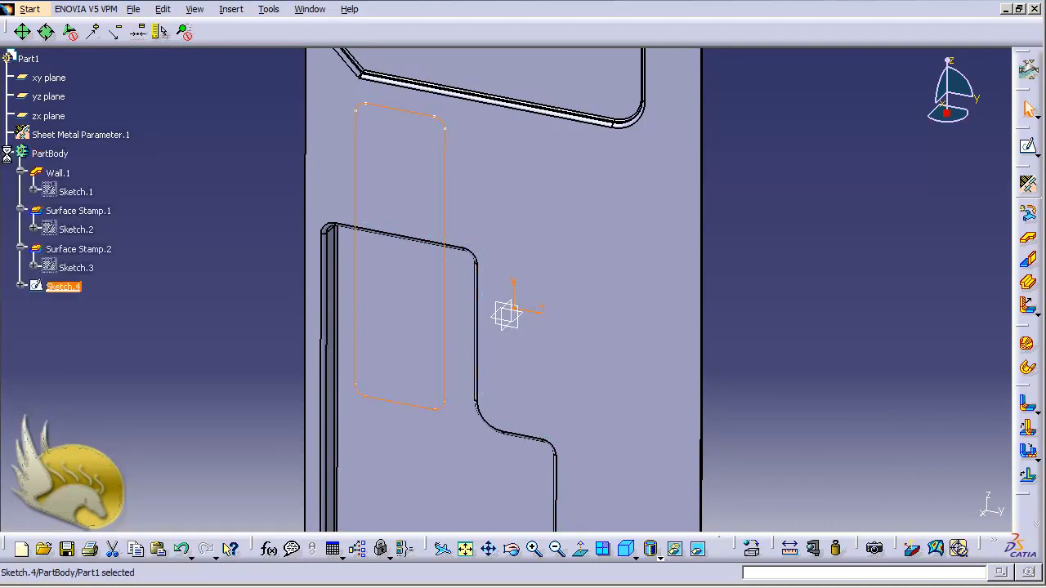
{"action": "left_click", "coordinate": [76, 266]}
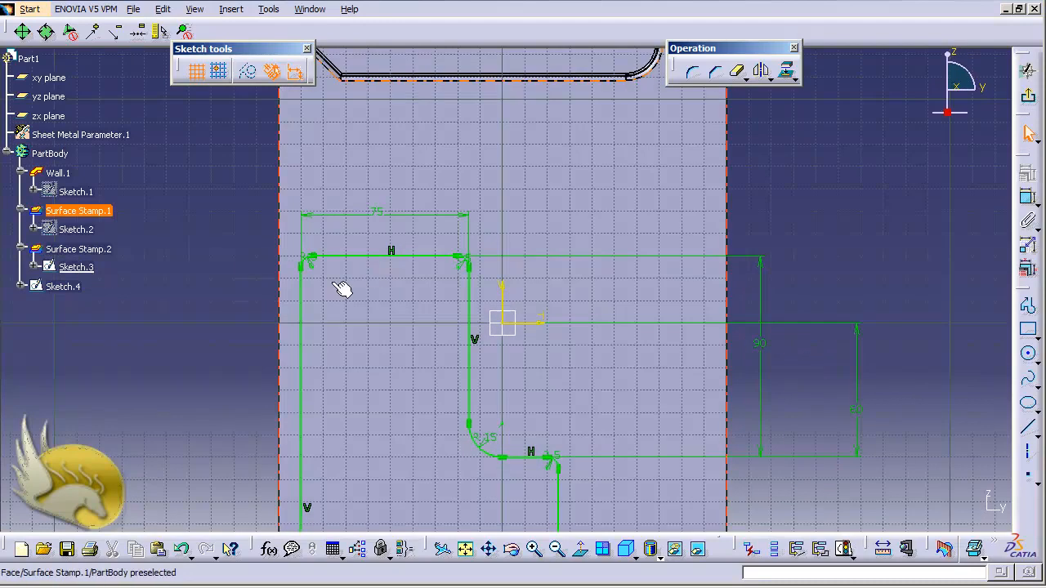
{"action": "left_click", "coordinate": [763, 356]}
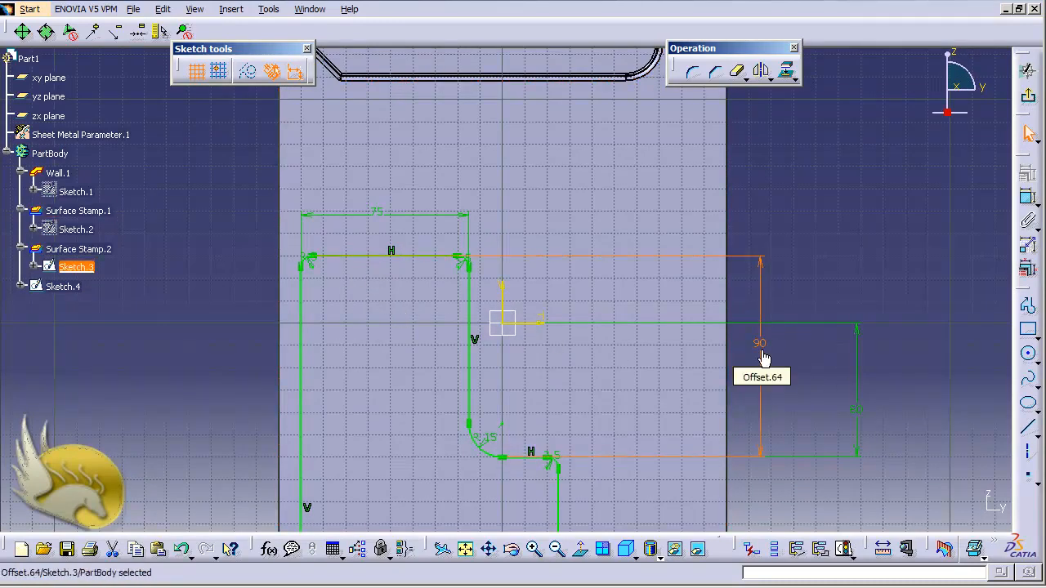
{"action": "key", "text": "Delete"}
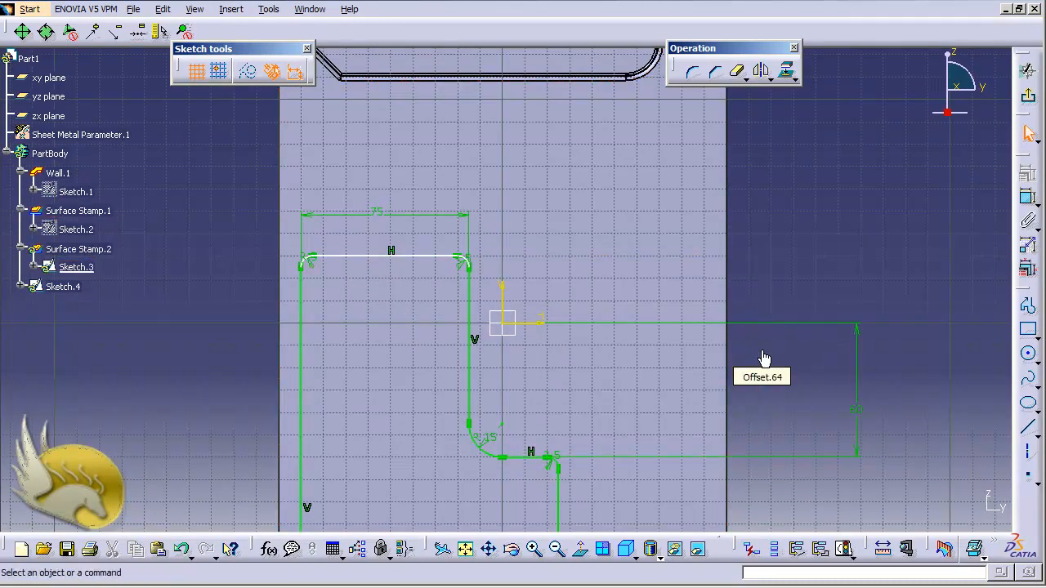
Dimension the stamp profile's top edge from the horizontal sketch axis, set it to 90 mm, and exit the sketch.
{"action": "left_click", "coordinate": [424, 260]}
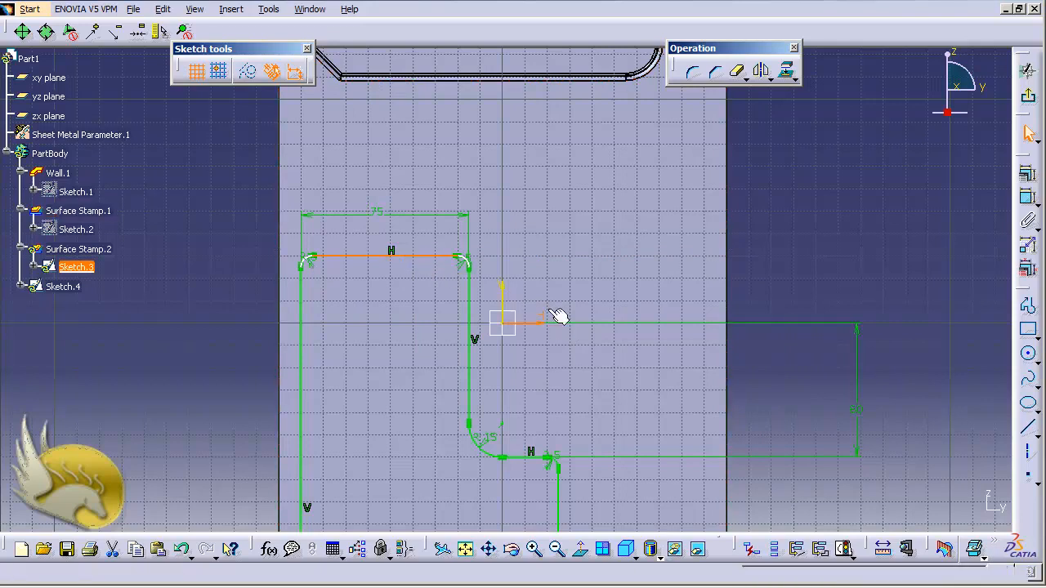
{"action": "left_click", "coordinate": [1026, 198]}
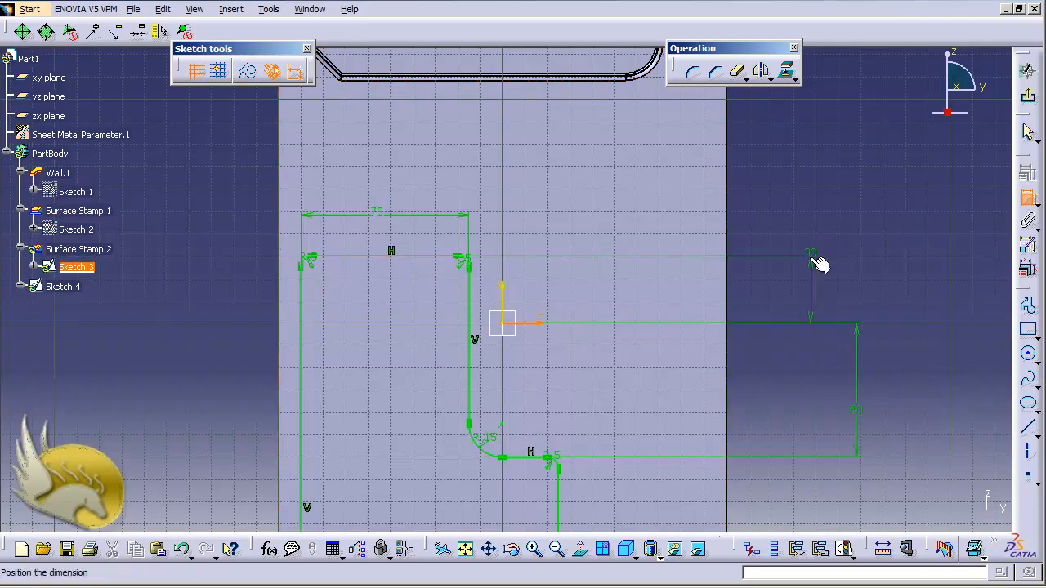
{"action": "left_click", "coordinate": [814, 259]}
{"action": "double_click", "coordinate": [811, 255]}
{"action": "type", "text": "9"}
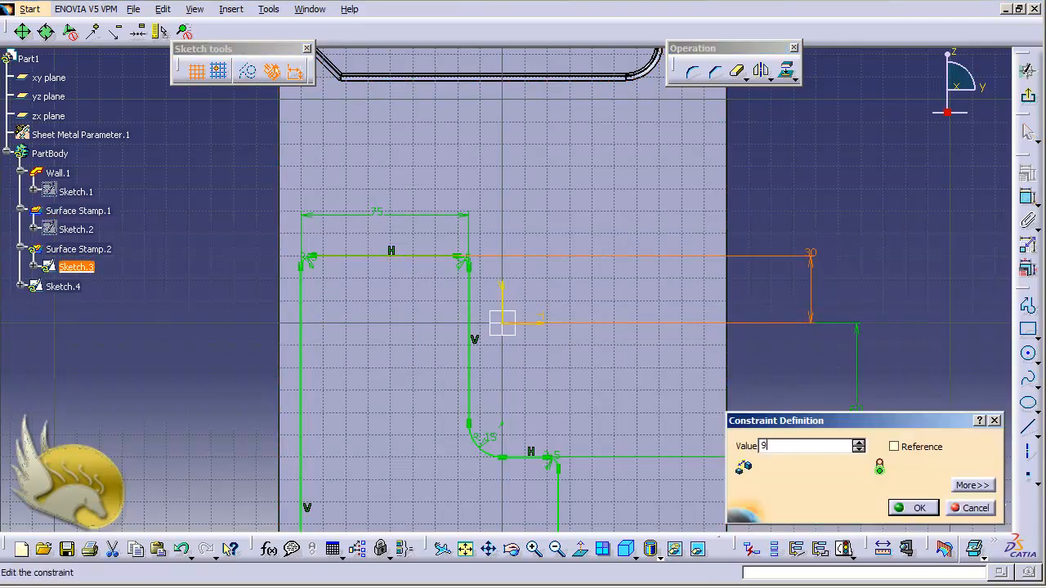
{"action": "type", "text": "0"}
{"action": "key", "text": "Return"}
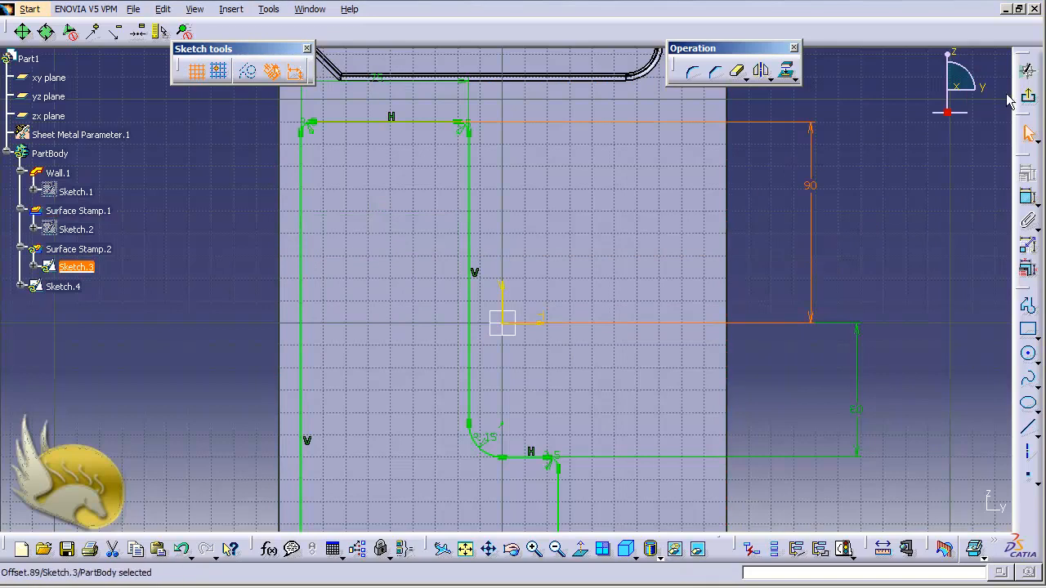
{"action": "left_click", "coordinate": [1027, 95]}
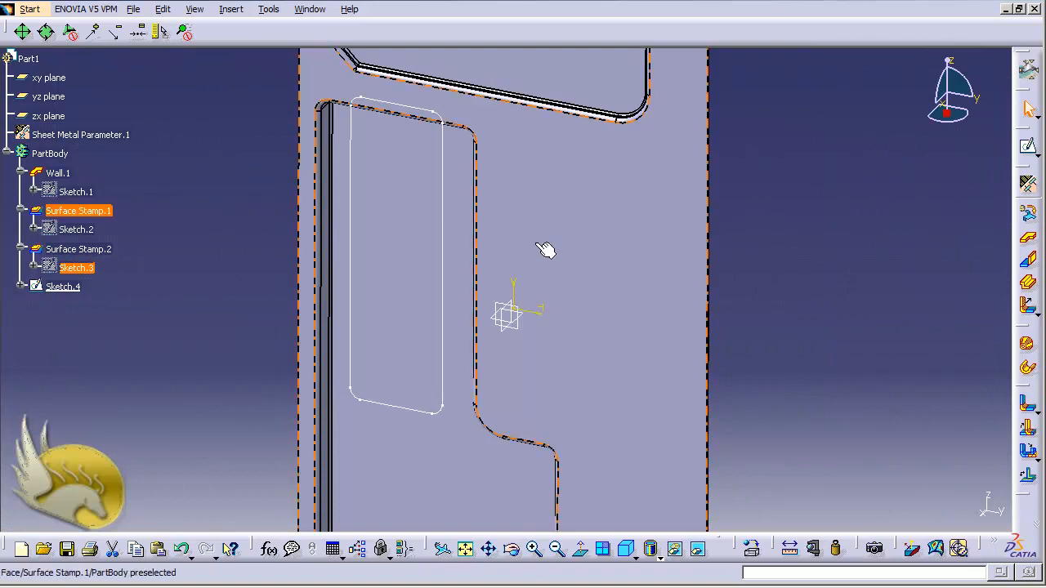
Reopen Sketch.4 for editing and delete the length dimension on the rectangle's left edge.
{"action": "double_click", "coordinate": [64, 288]}
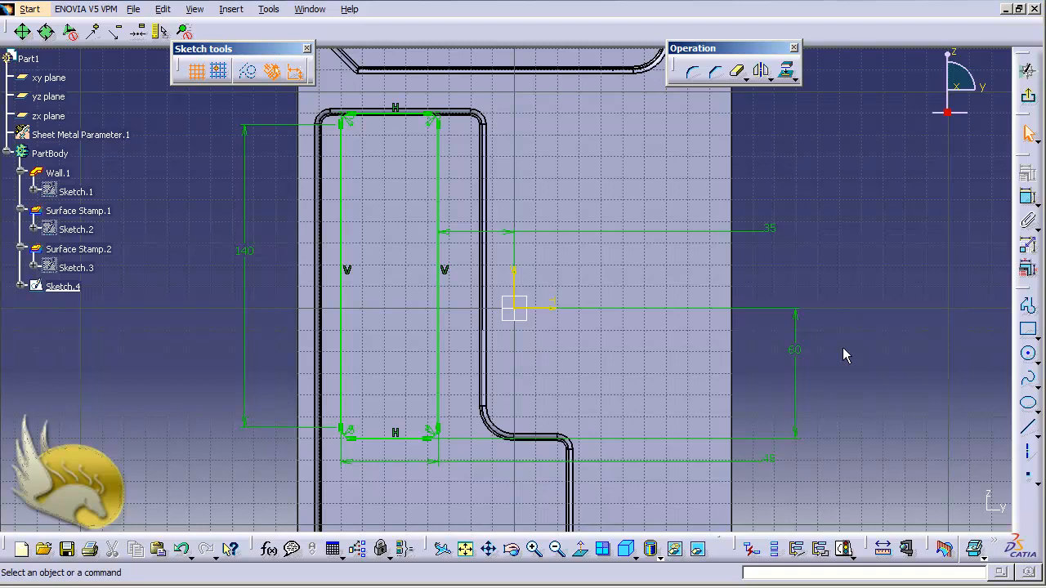
{"action": "left_click", "coordinate": [254, 253]}
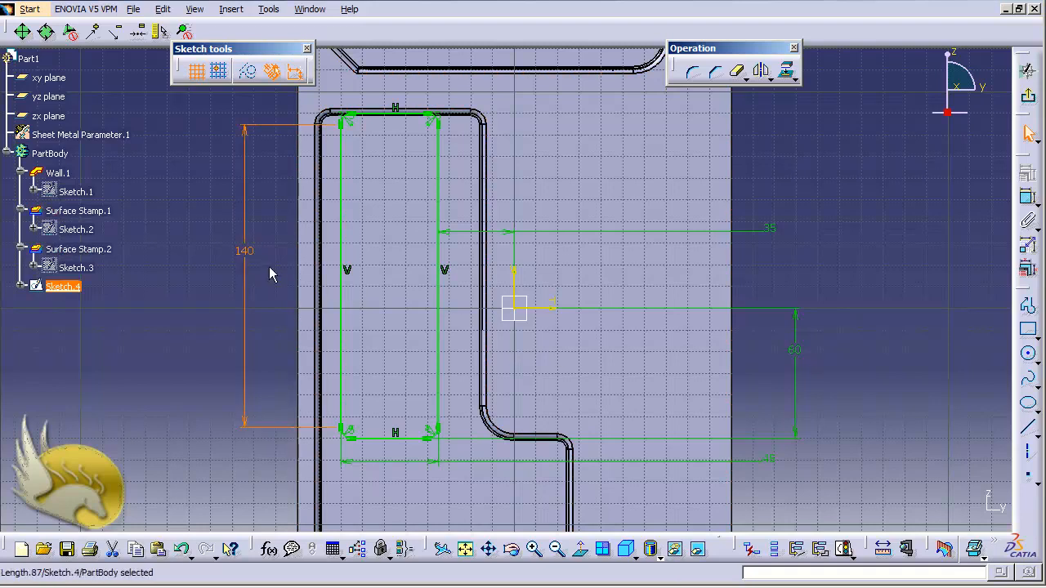
{"action": "key", "text": "Delete"}
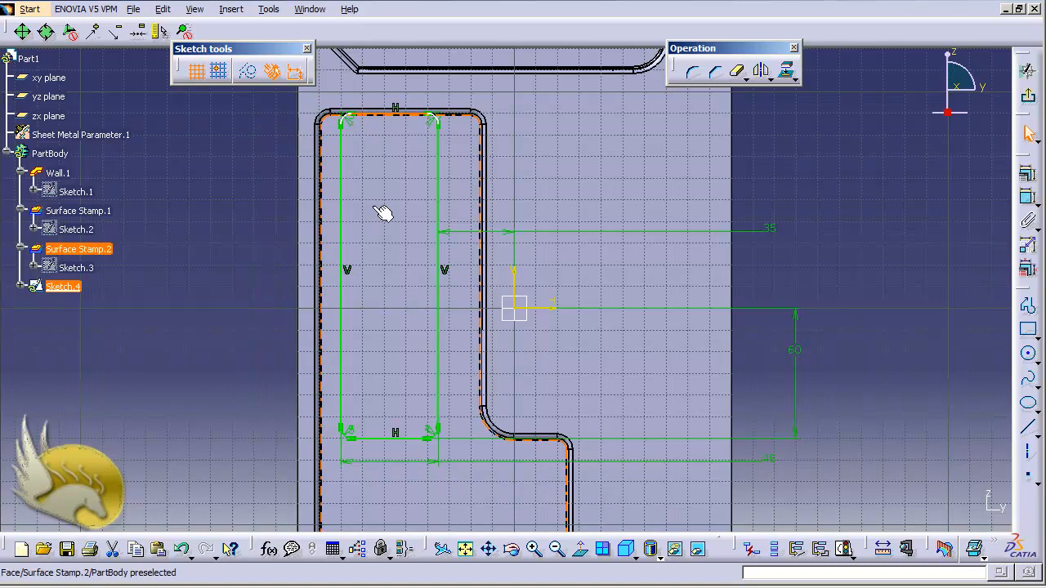
Dimension the distance between the rectangle's top and bottom edges, set it to 140 mm, and exit the sketch.
{"action": "left_click", "coordinate": [382, 442], "text": "ctrl"}
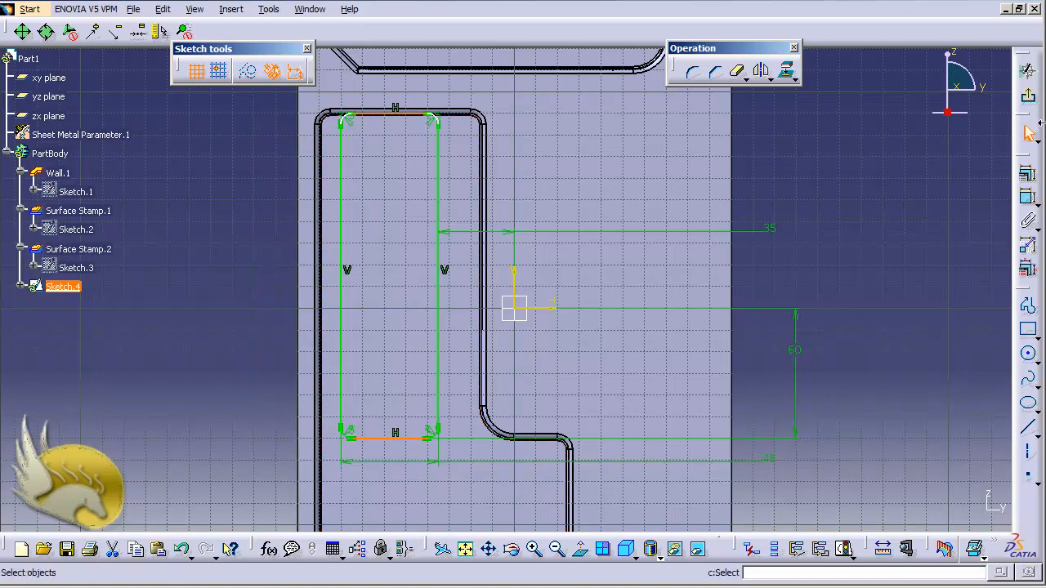
{"action": "left_click", "coordinate": [1030, 202]}
{"action": "left_click", "coordinate": [243, 292]}
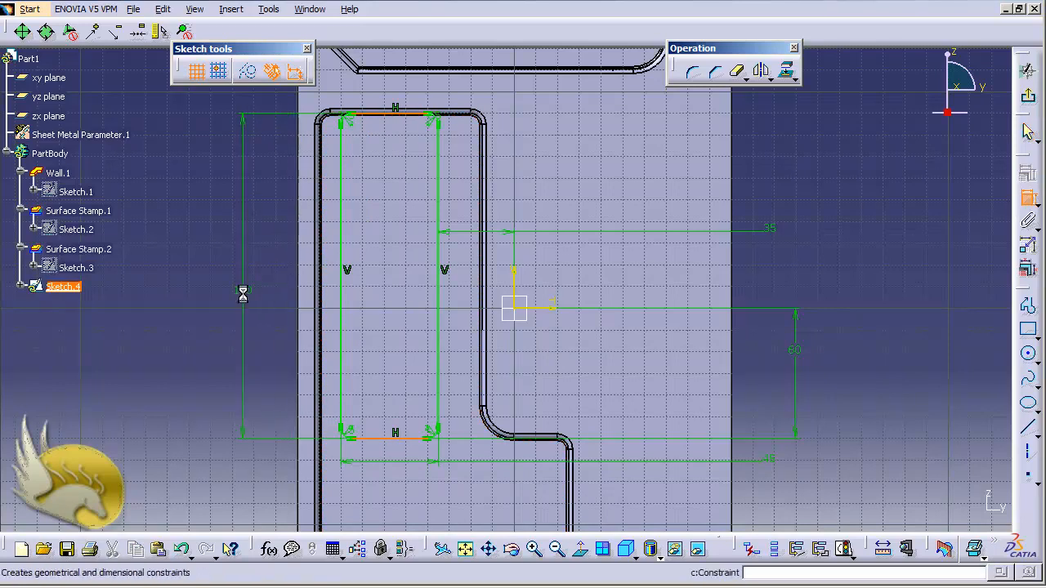
{"action": "double_click", "coordinate": [245, 292]}
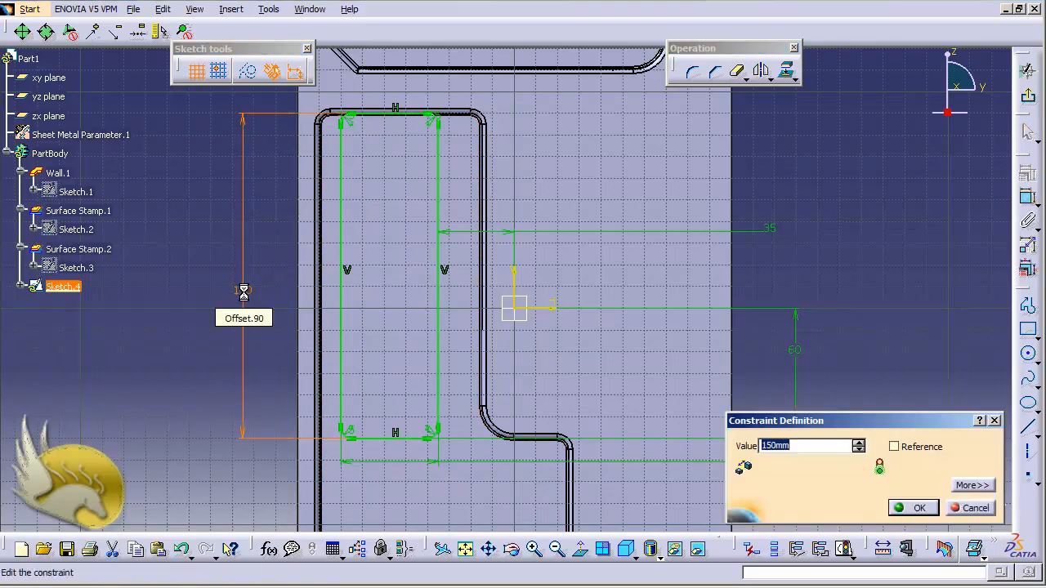
{"action": "type", "text": "140"}
{"action": "key", "text": "Return"}
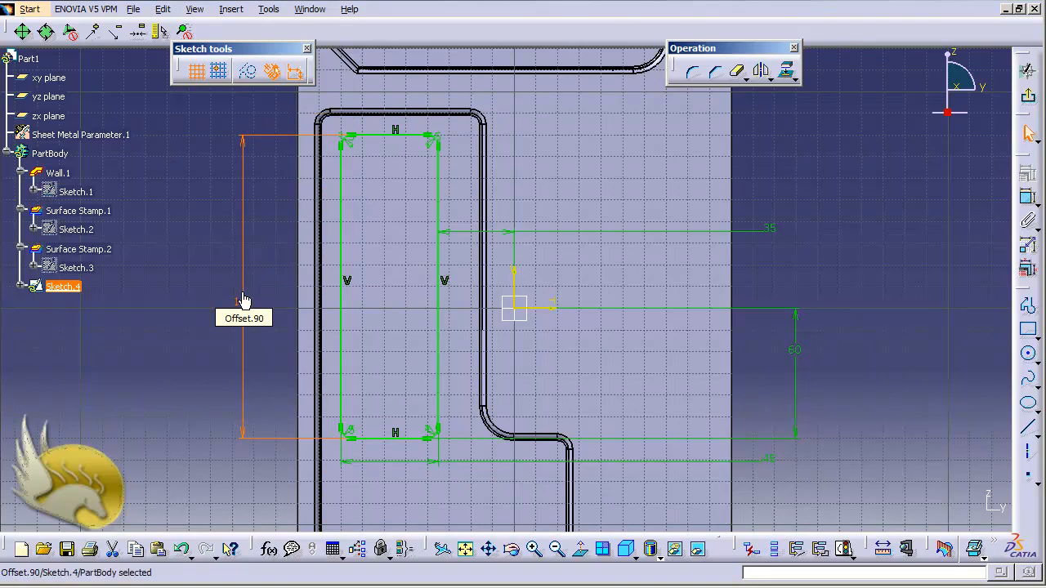
{"action": "left_click", "coordinate": [1028, 95]}
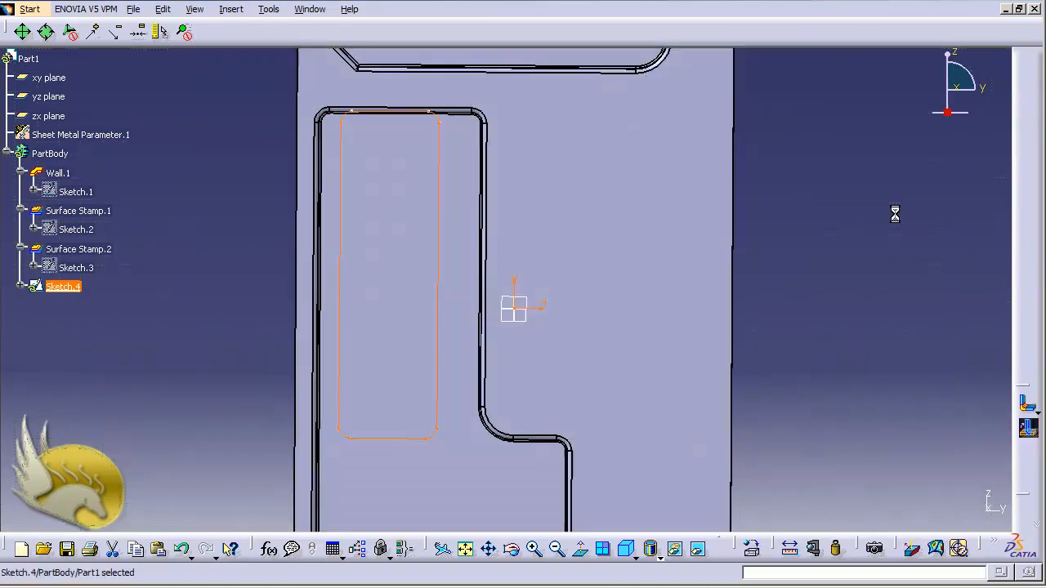
Create a surface stamp from Sketch.4 with a height of 3 mm.
{"action": "left_click", "coordinate": [231, 9]}
{"action": "mouse_move", "coordinate": [336, 365]}
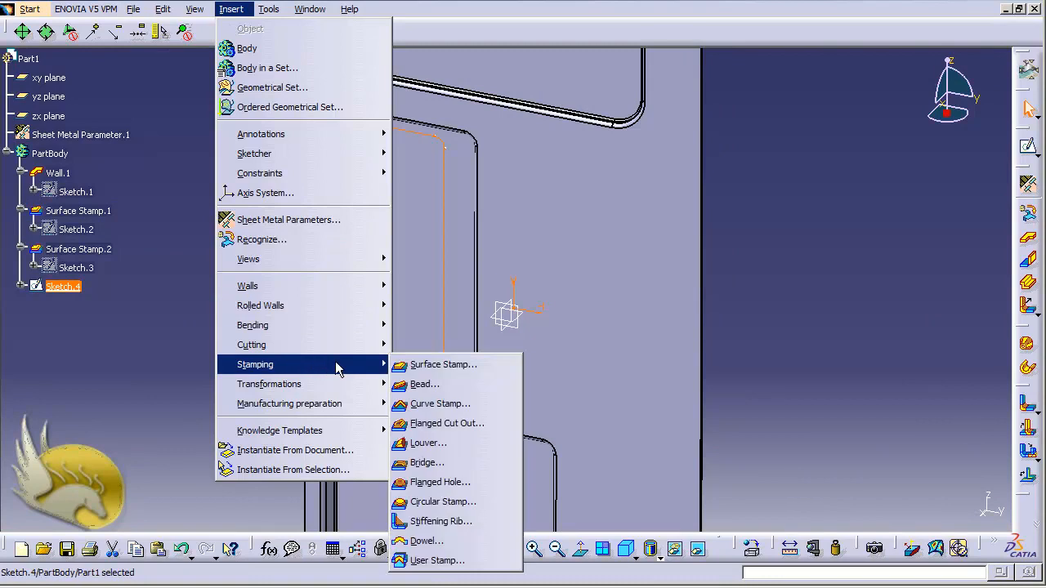
{"action": "left_click", "coordinate": [421, 365]}
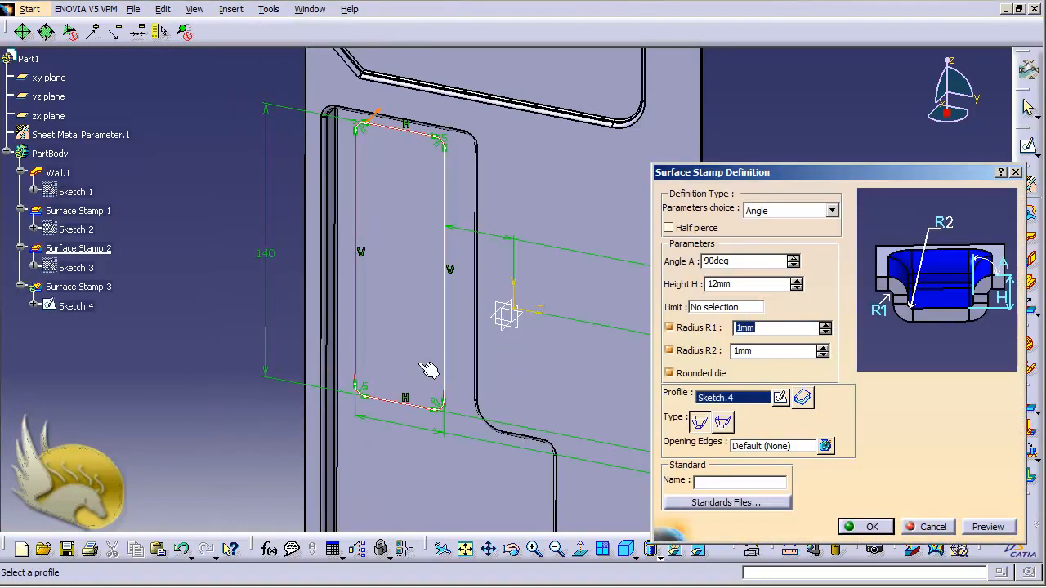
{"action": "left_click", "coordinate": [732, 284]}
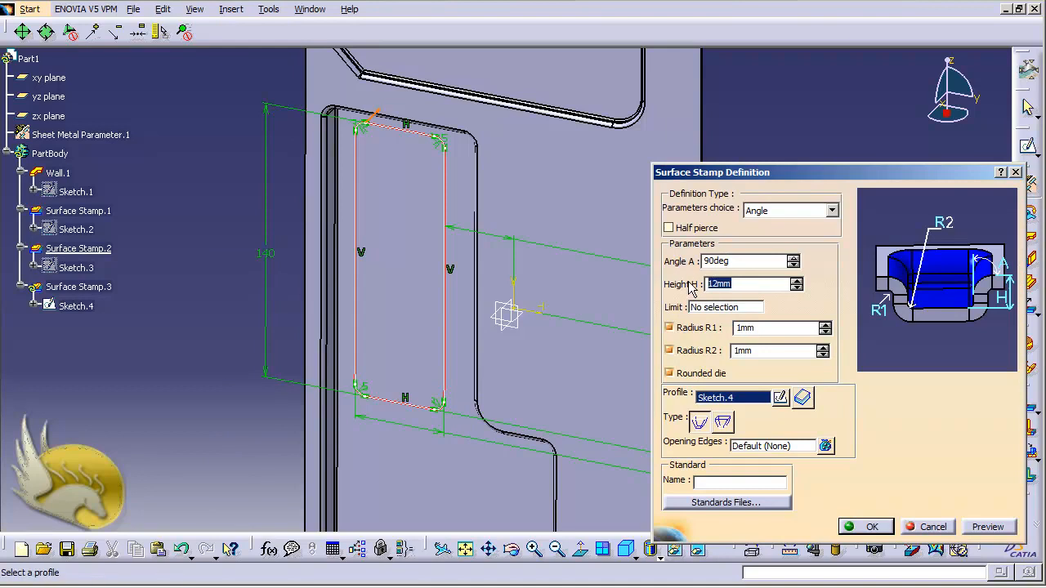
{"action": "type", "text": "3"}
{"action": "left_click", "coordinate": [868, 526]}
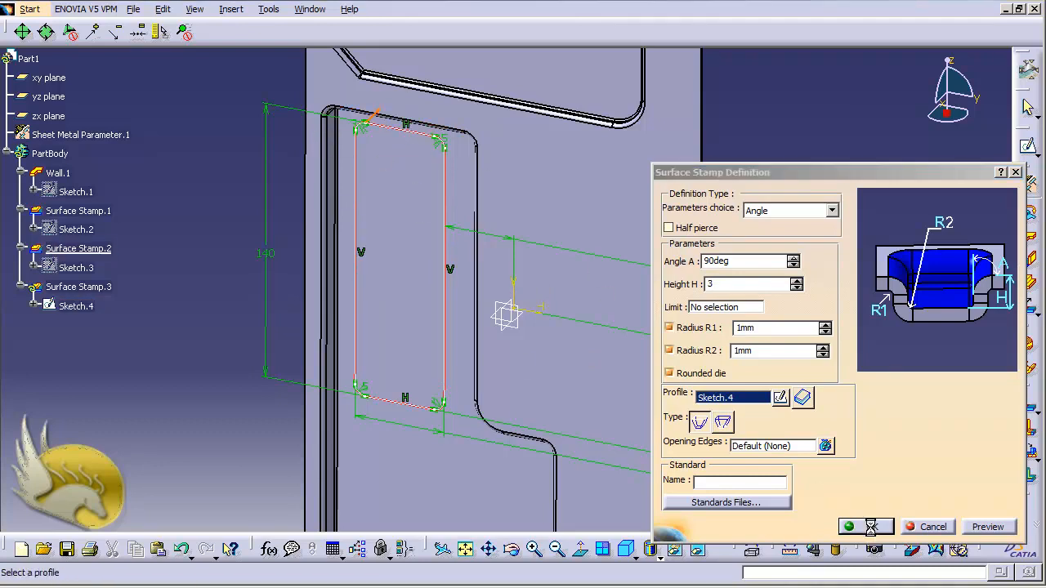
Confirm the surface stamp and start a new sketch on the flat inner face of that stamp.
{"action": "left_click", "coordinate": [868, 526]}
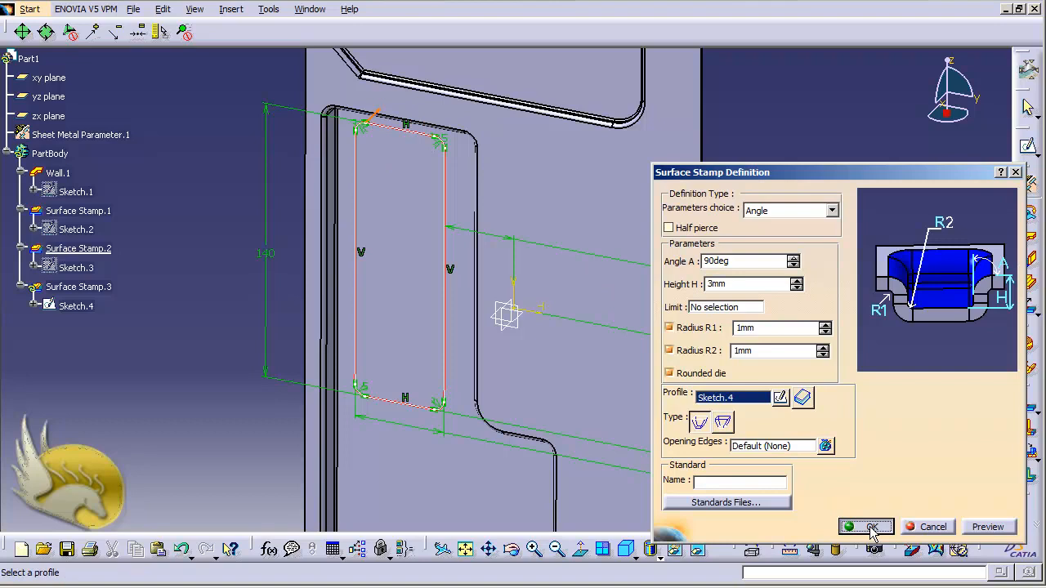
{"action": "left_click", "coordinate": [833, 460]}
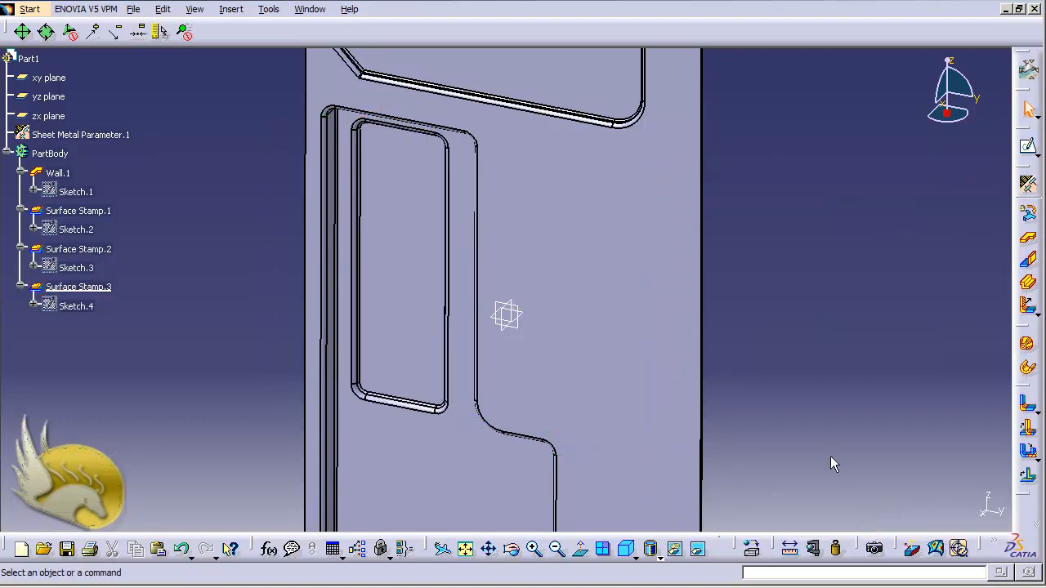
{"action": "left_click", "coordinate": [402, 257]}
{"action": "left_click", "coordinate": [1025, 185]}
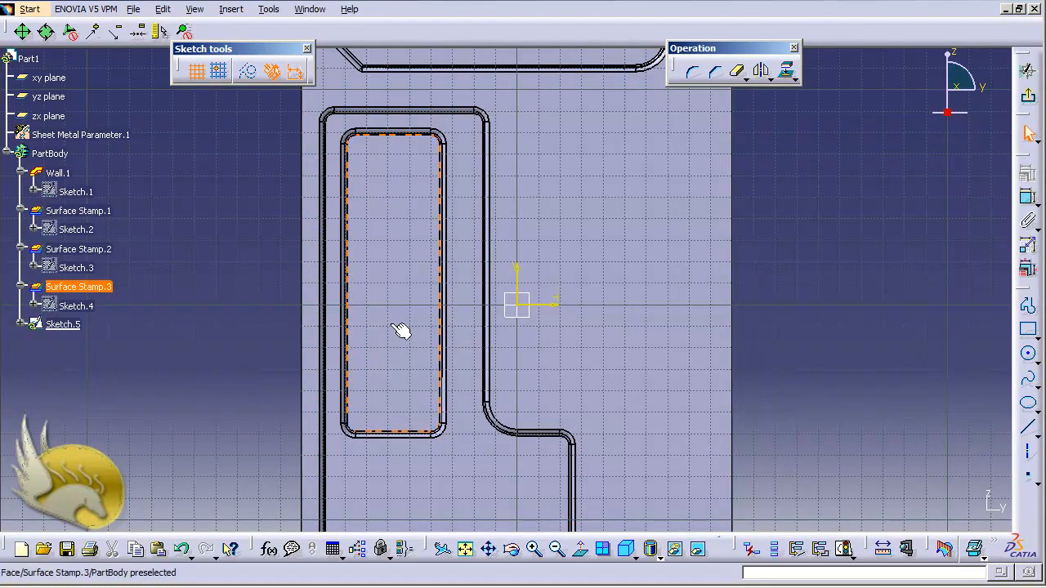
Sketch two side-by-side circles near the stamp's upper edge, the right about 15 mm and the left about 17 mm in diameter.
{"action": "scroll", "coordinate": [393, 326], "scroll_direction": "up", "scroll_amount": 4, "text": "ctrl"}
{"action": "scroll", "coordinate": [393, 325], "scroll_direction": "down", "scroll_amount": 2}
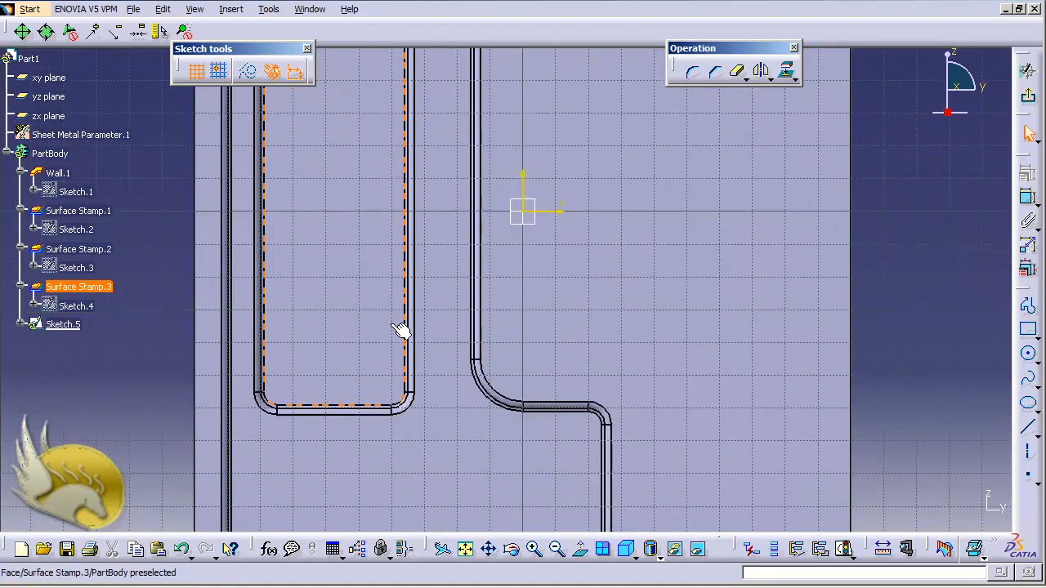
{"action": "scroll", "coordinate": [400, 330], "scroll_direction": "up", "scroll_amount": 4}
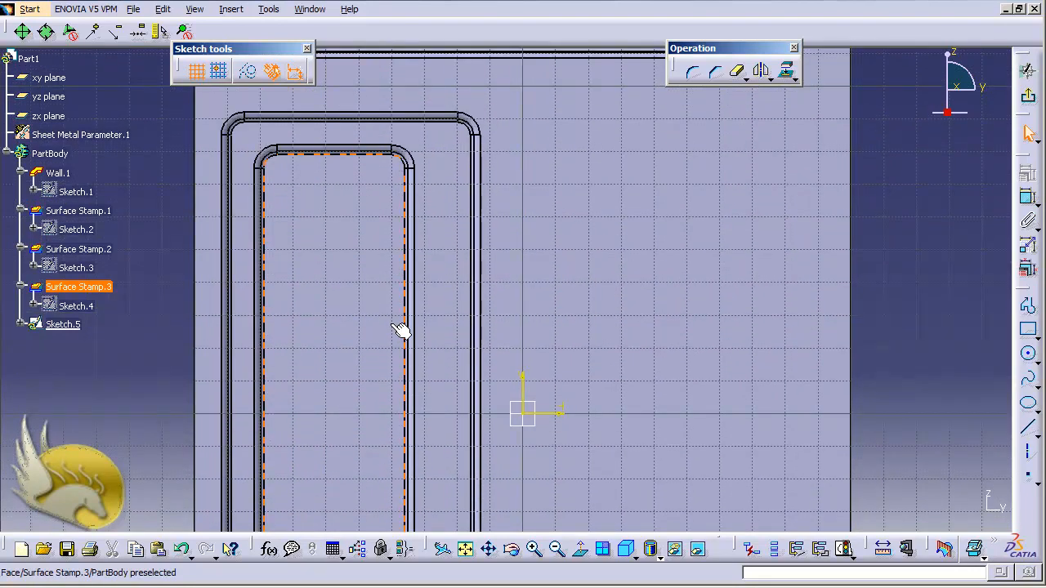
{"action": "scroll", "coordinate": [400, 329], "scroll_direction": "down", "scroll_amount": 2}
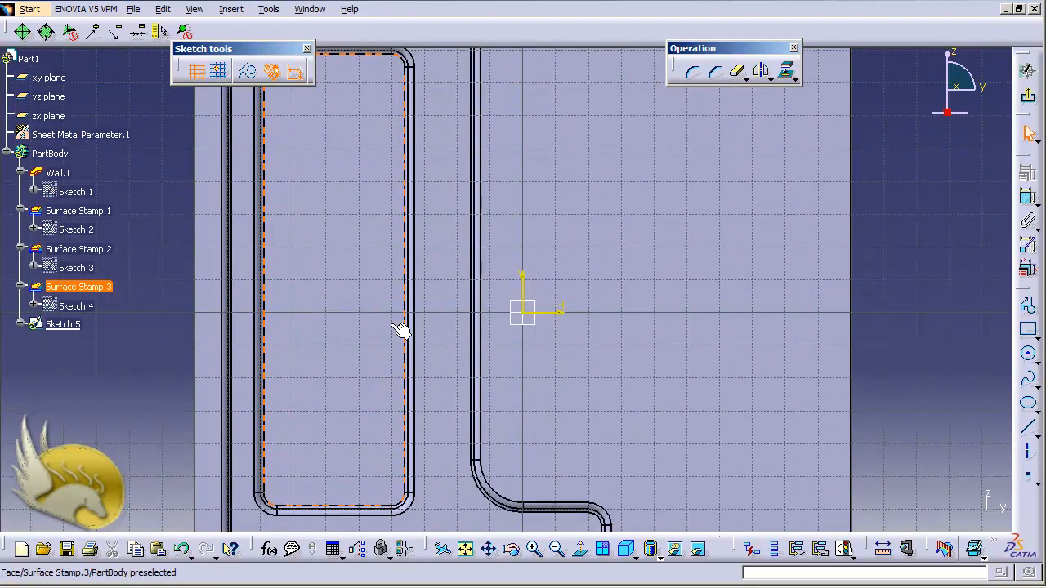
{"action": "scroll", "coordinate": [401, 329], "scroll_direction": "down", "scroll_amount": 1, "text": "ctrl"}
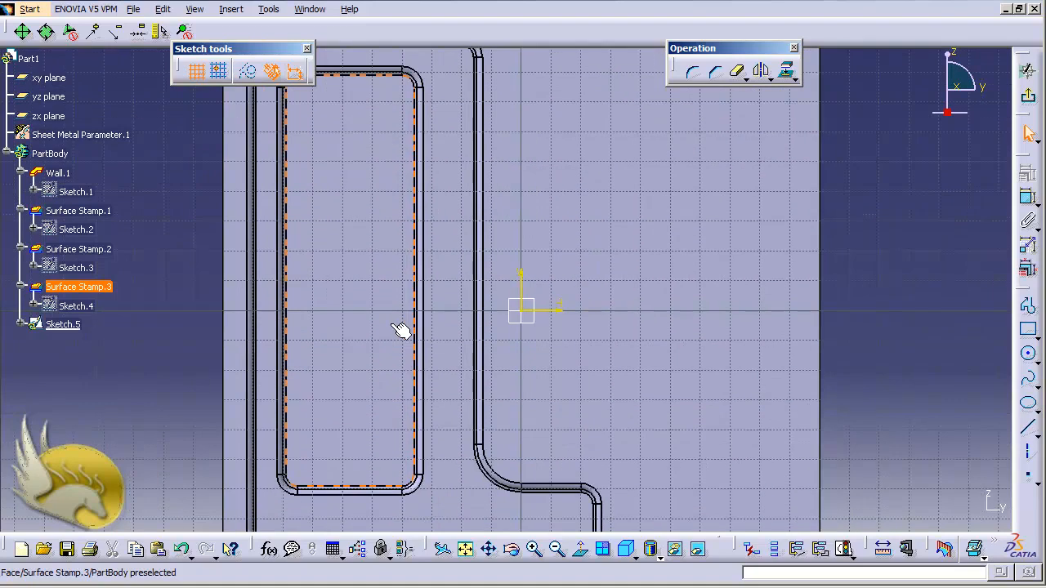
{"action": "scroll", "coordinate": [401, 329], "scroll_direction": "up", "scroll_amount": 2}
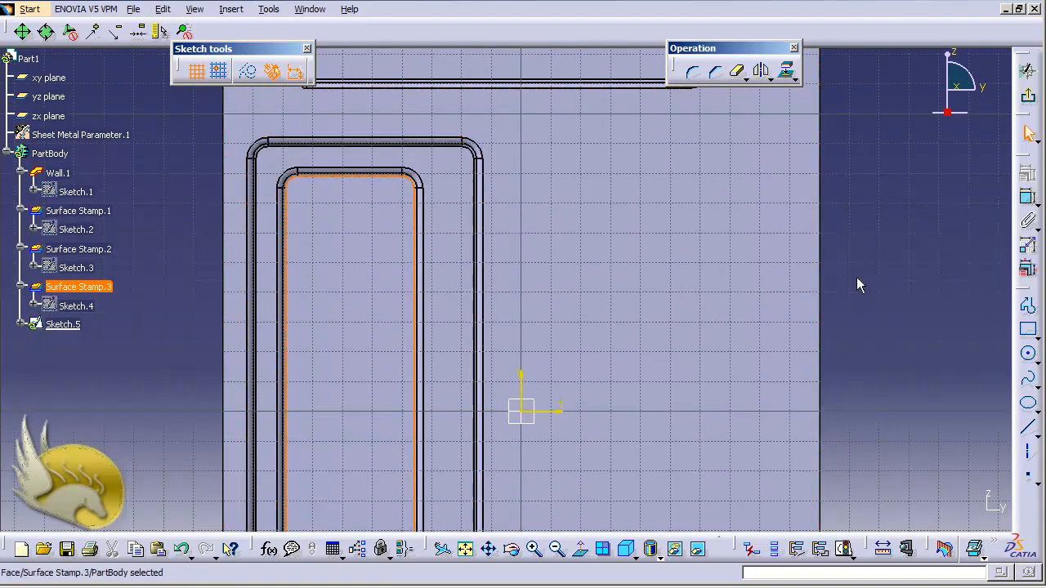
{"action": "left_click", "coordinate": [1028, 354]}
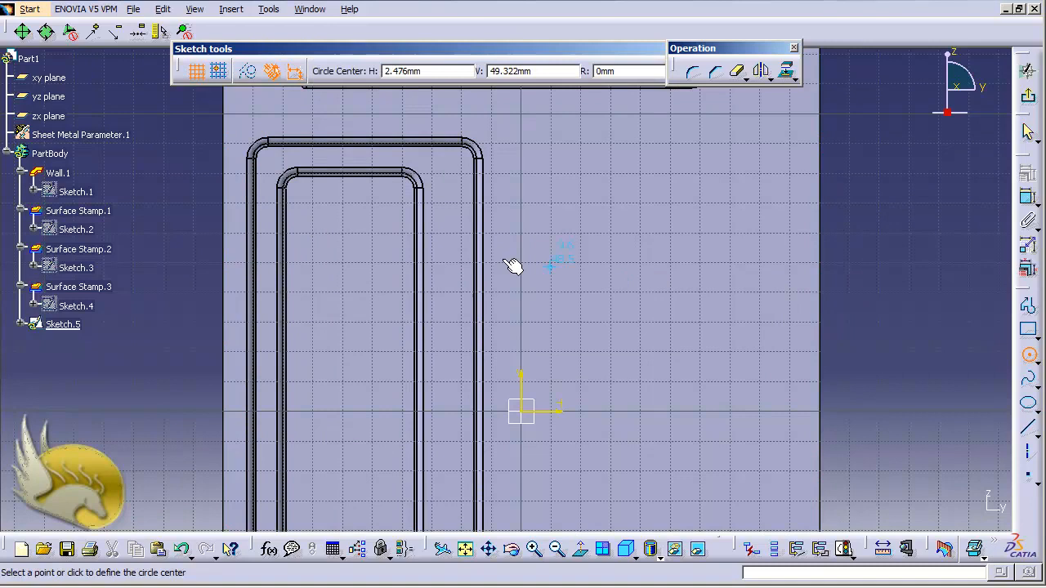
{"action": "left_click", "coordinate": [370, 217]}
{"action": "left_click", "coordinate": [393, 220]}
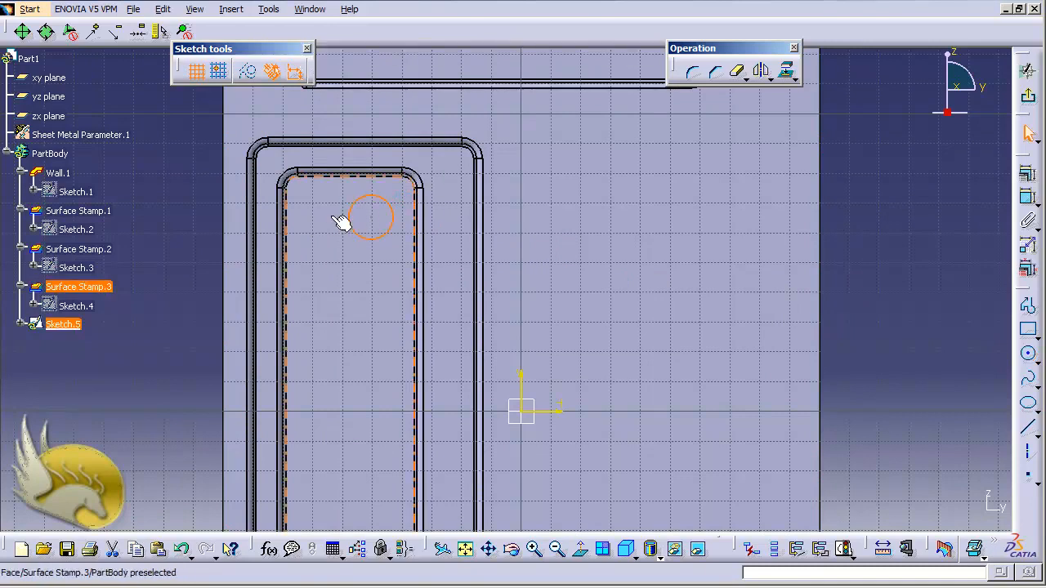
{"action": "left_click", "coordinate": [1027, 355]}
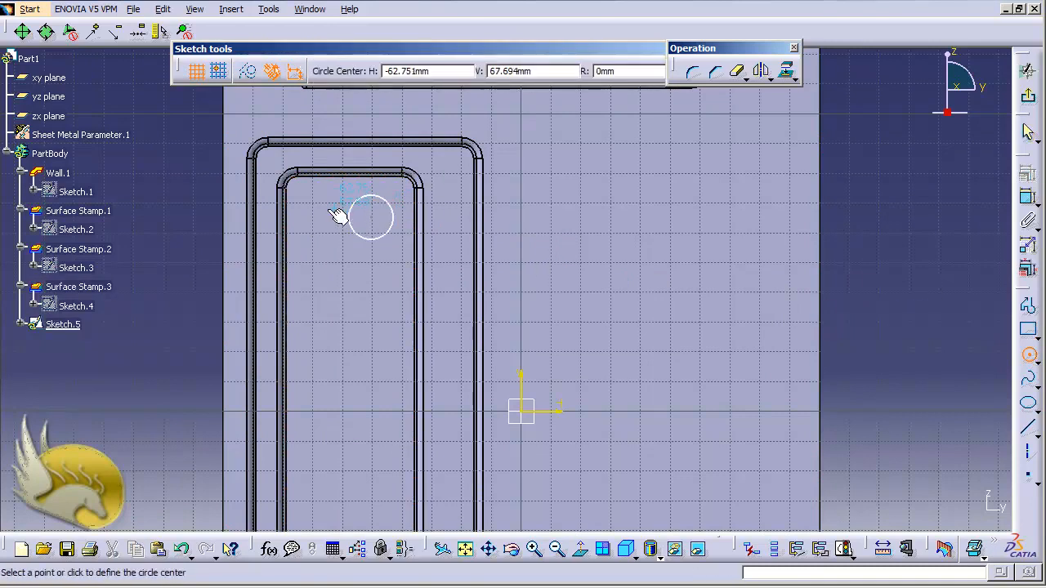
{"action": "left_click", "coordinate": [304, 212]}
{"action": "left_click", "coordinate": [327, 230]}
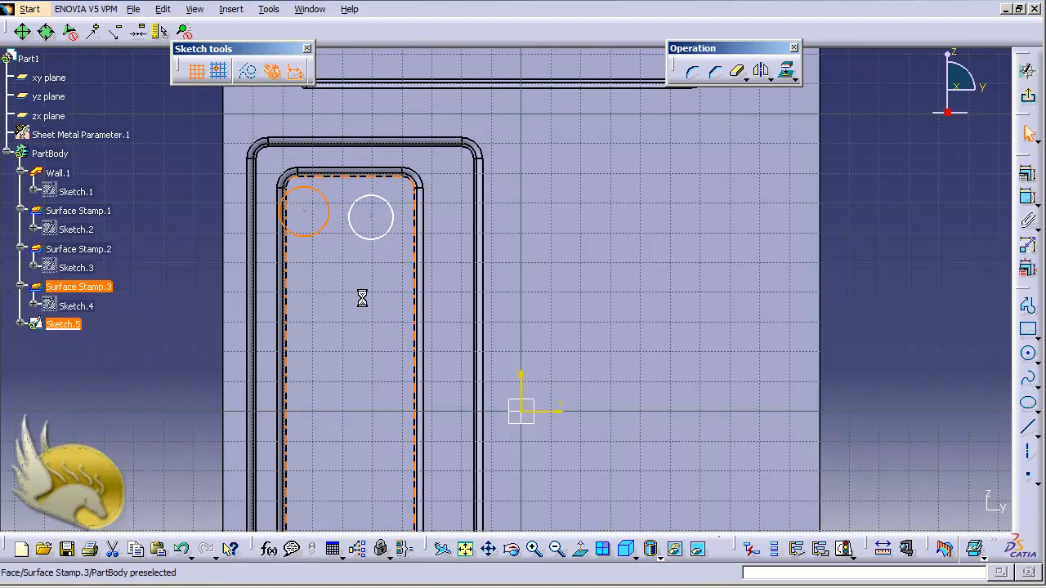
Dimension the left circle's diameter and set it to 14 mm.
{"action": "left_click", "coordinate": [1027, 197]}
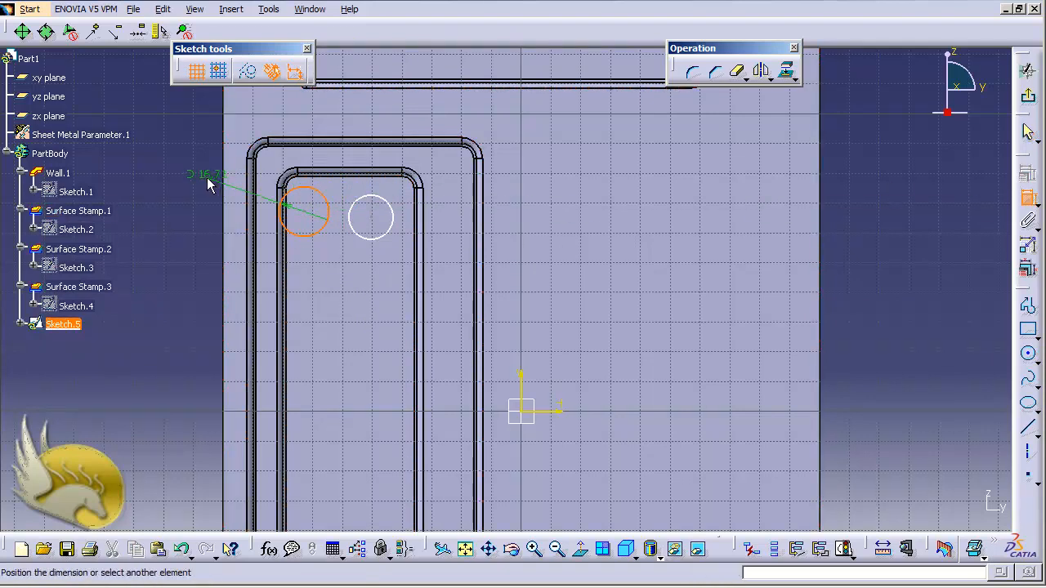
{"action": "double_click", "coordinate": [203, 173]}
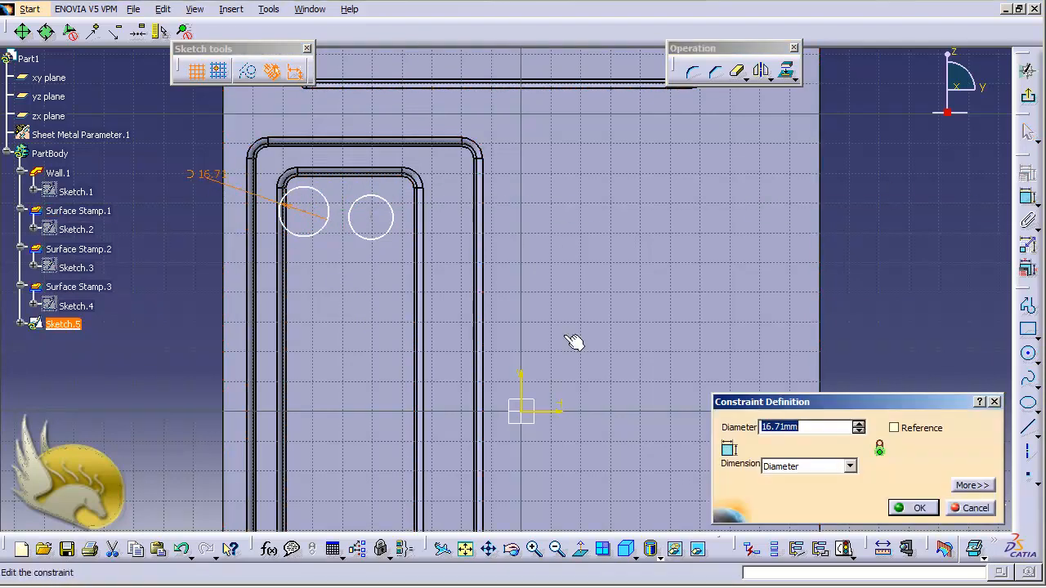
{"action": "type", "text": "14"}
{"action": "key", "text": "Return"}
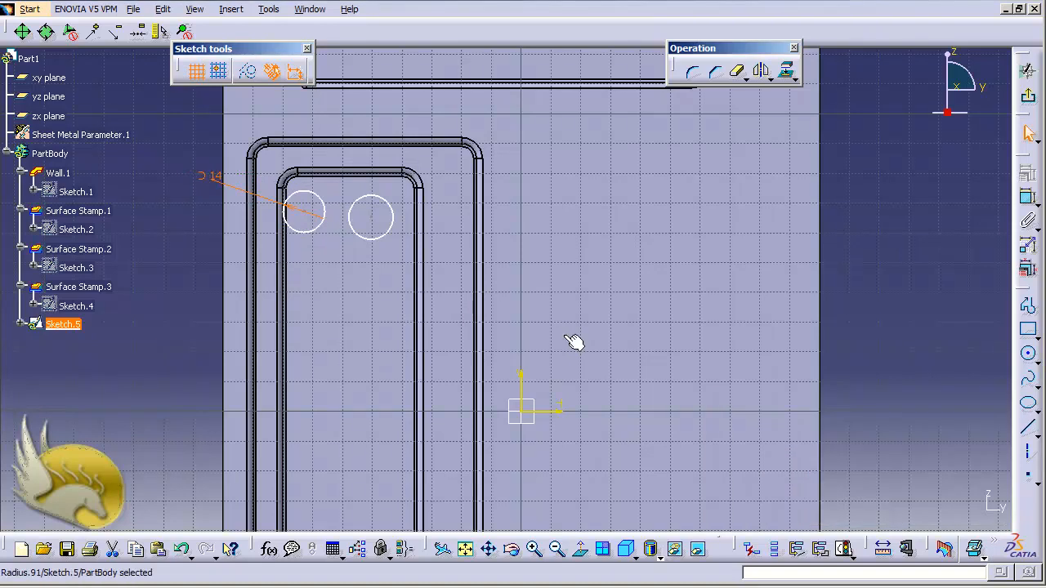
Dimension the right circle's diameter and set it to 14 mm.
{"action": "left_click", "coordinate": [393, 219]}
{"action": "left_click", "coordinate": [1027, 220]}
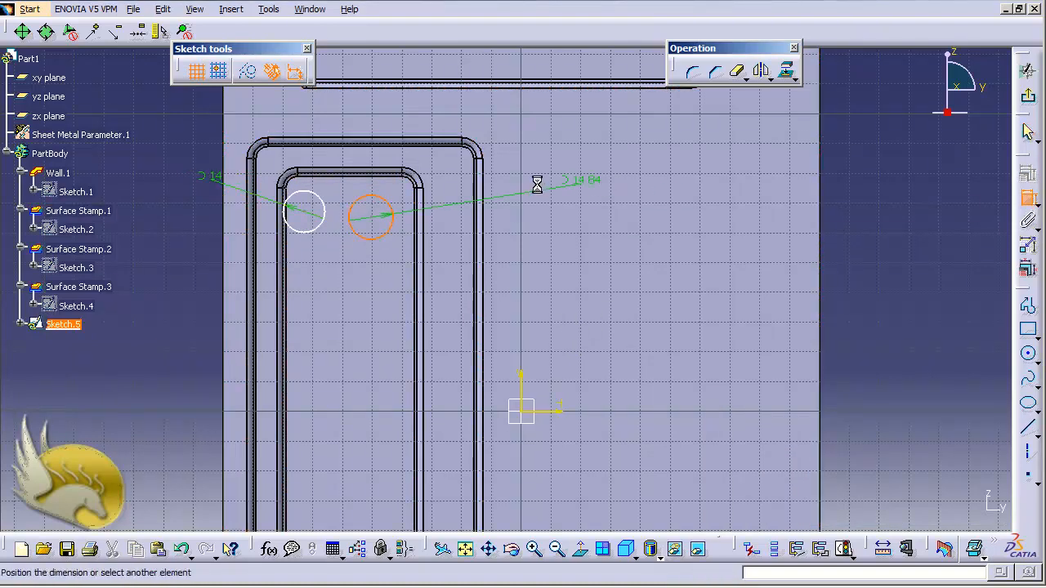
{"action": "double_click", "coordinate": [401, 182]}
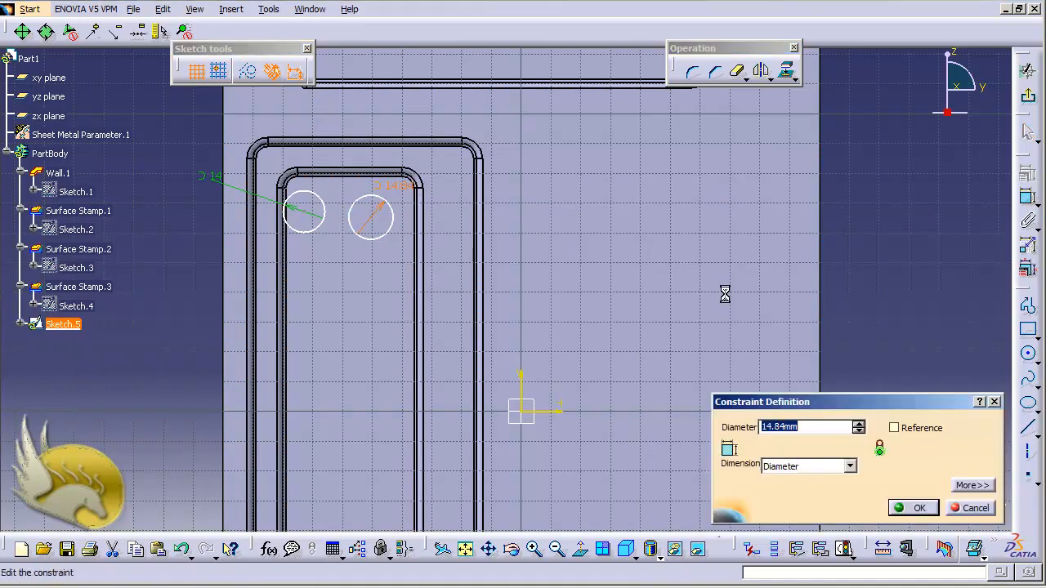
{"action": "type", "text": "15"}
{"action": "key", "text": "Return"}
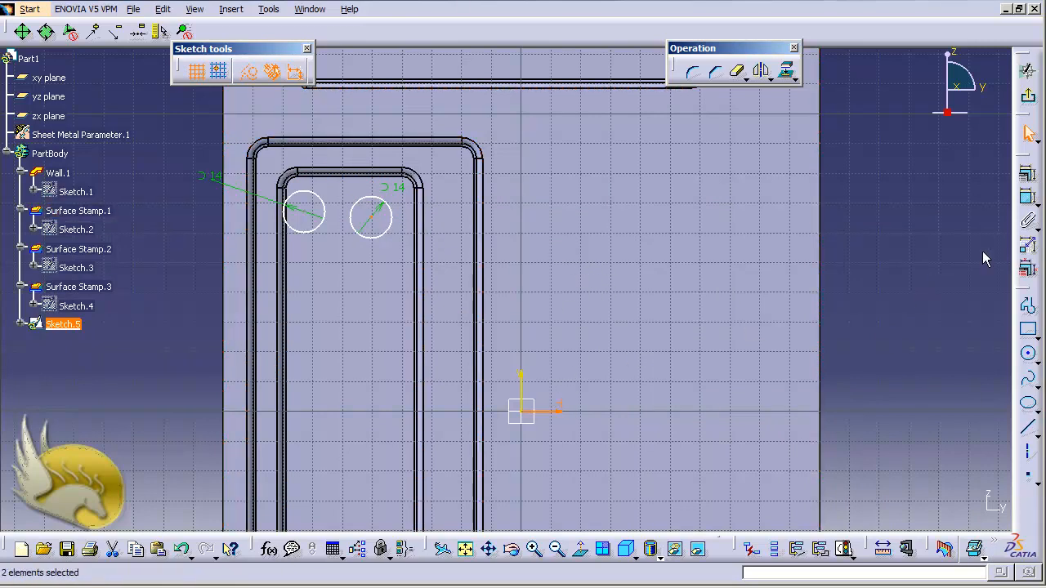
Dimension the right circle's centre from the horizontal sketch axis and set the distance to 65 mm.
{"action": "left_click", "coordinate": [1029, 202]}
{"action": "left_click", "coordinate": [853, 273]}
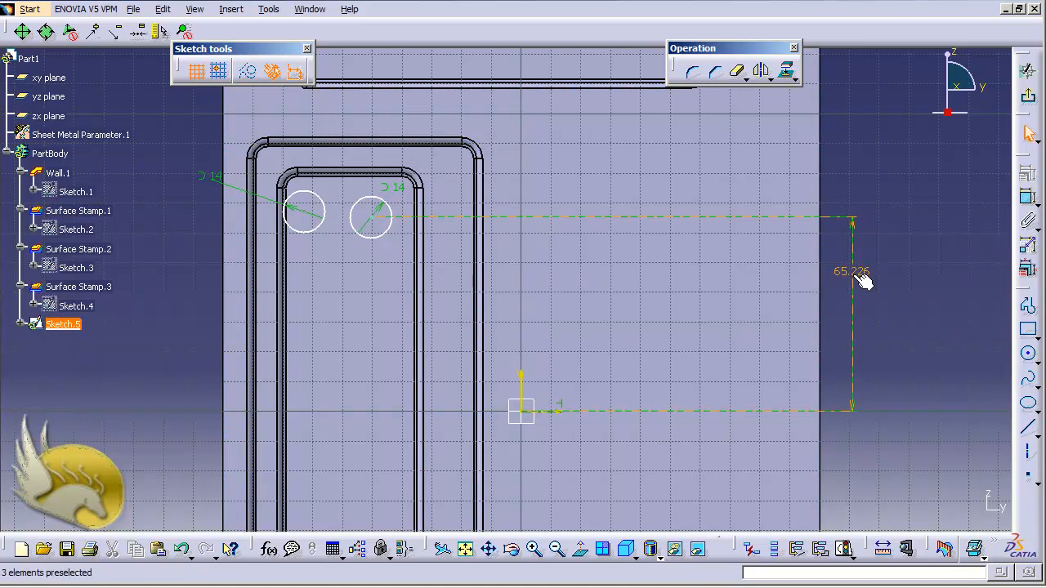
{"action": "double_click", "coordinate": [853, 273]}
{"action": "type", "text": "65"}
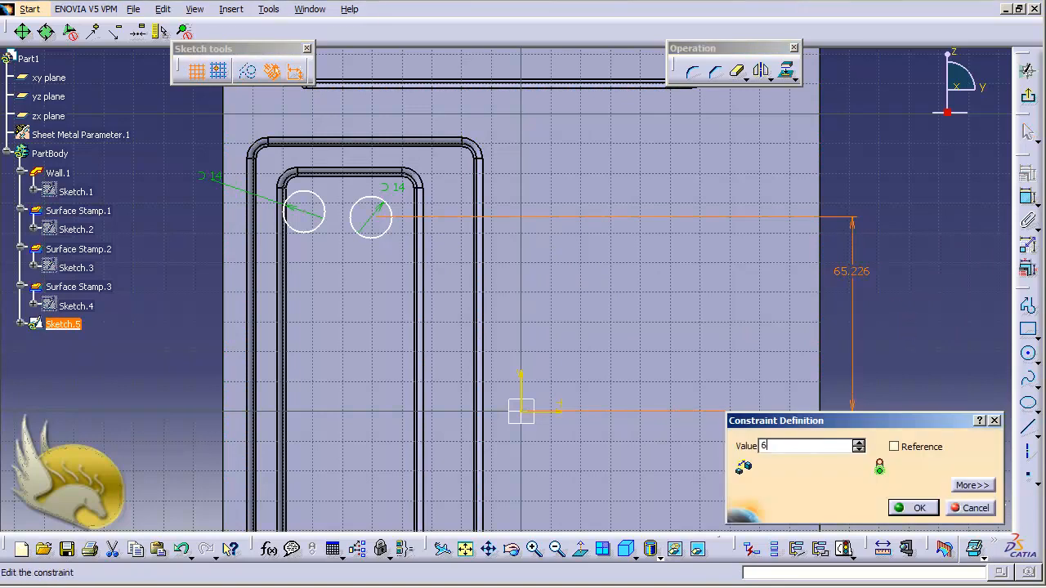
{"action": "key", "text": "Return"}
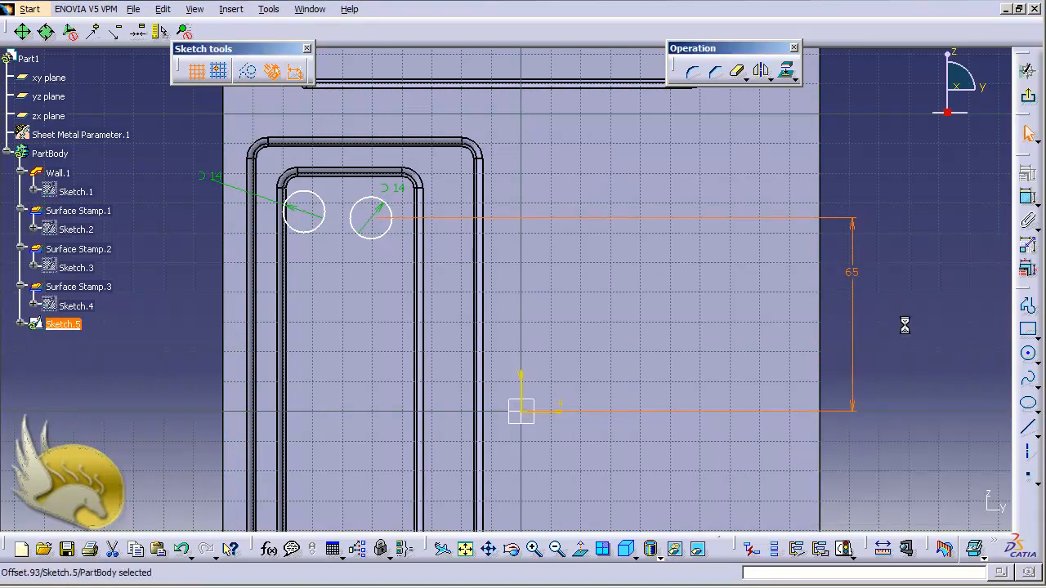
Dimension the distance between the two circle centres and set it to 20 mm.
{"action": "left_click", "coordinate": [306, 212]}
{"action": "left_click", "coordinate": [373, 219], "text": "ctrl"}
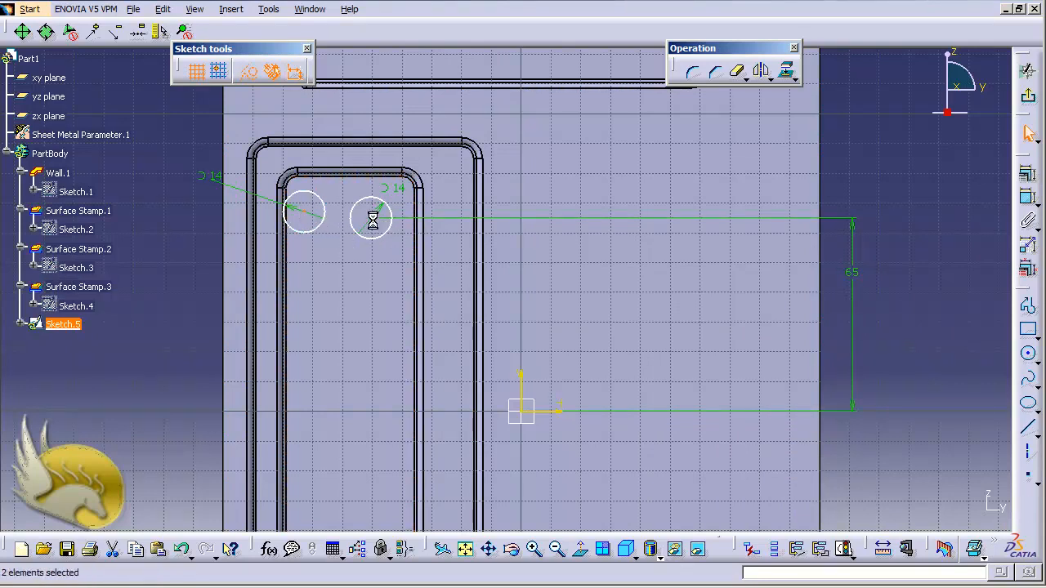
{"action": "left_click", "coordinate": [1028, 200]}
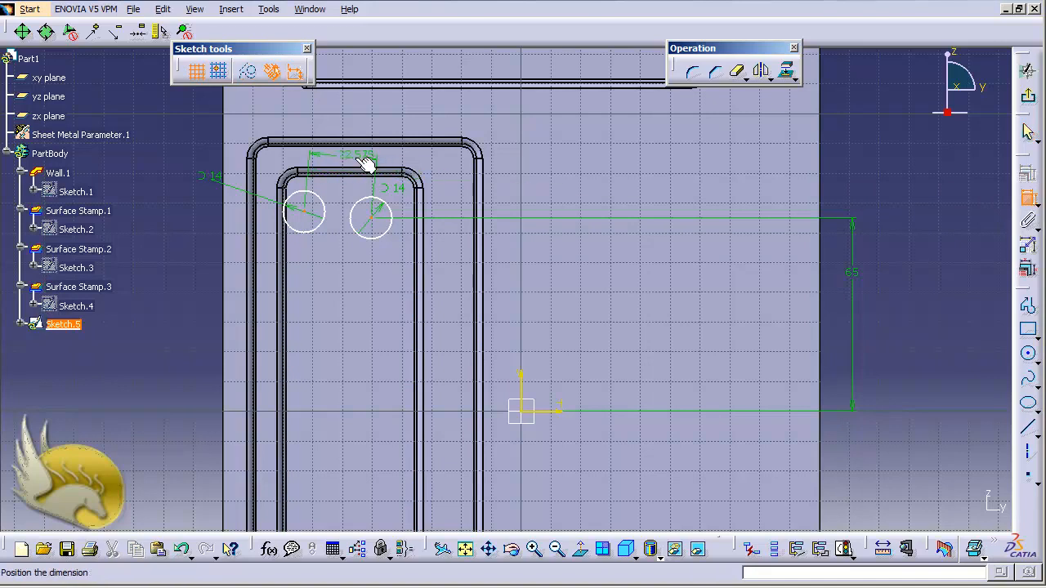
{"action": "left_click", "coordinate": [366, 164]}
{"action": "double_click", "coordinate": [360, 160]}
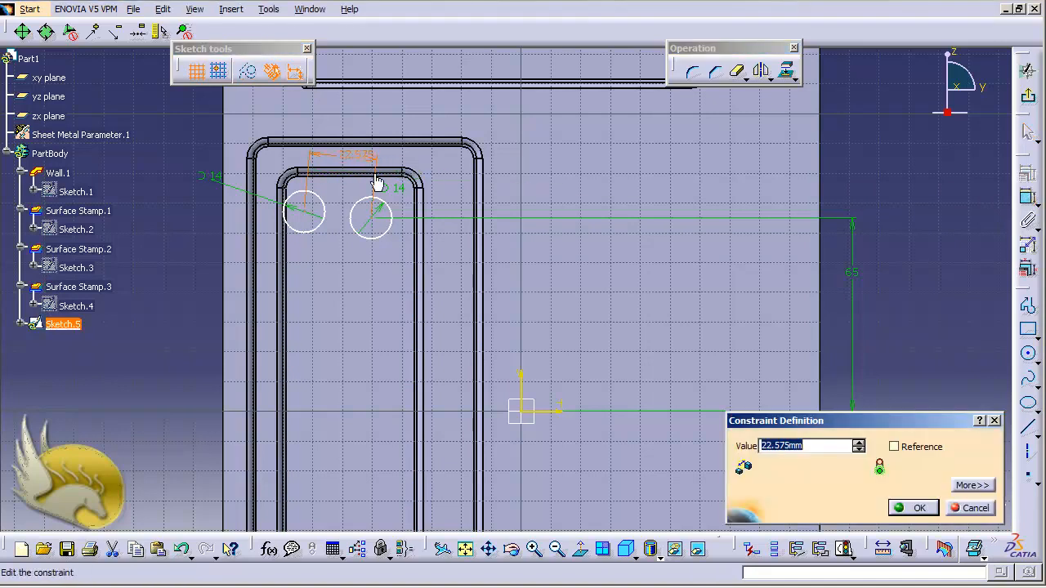
{"action": "type", "text": "30"}
{"action": "key", "text": "Return"}
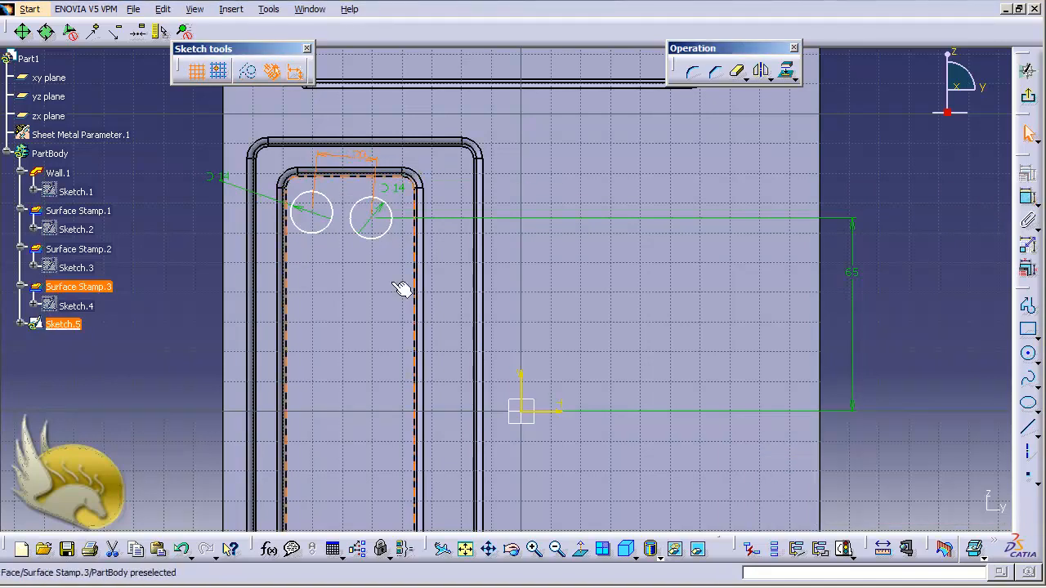
{"action": "left_click", "coordinate": [315, 226]}
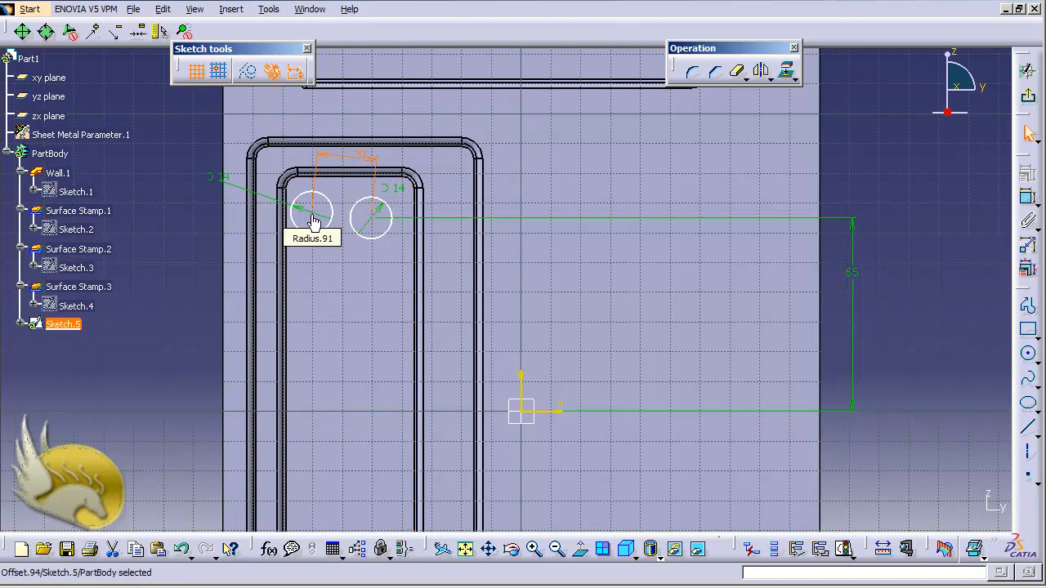
{"action": "left_click", "coordinate": [313, 219]}
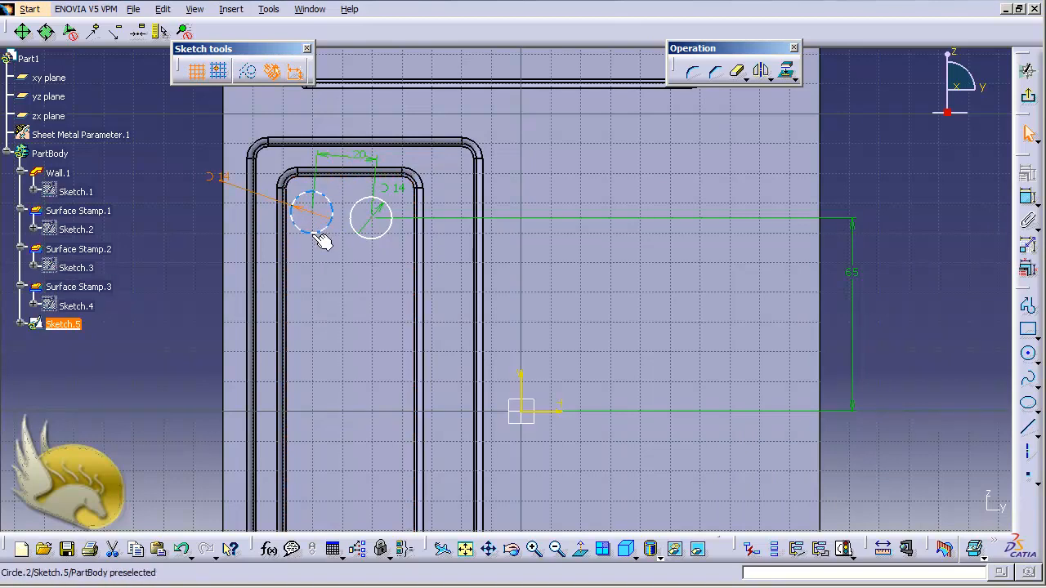
{"action": "left_click", "coordinate": [372, 218]}
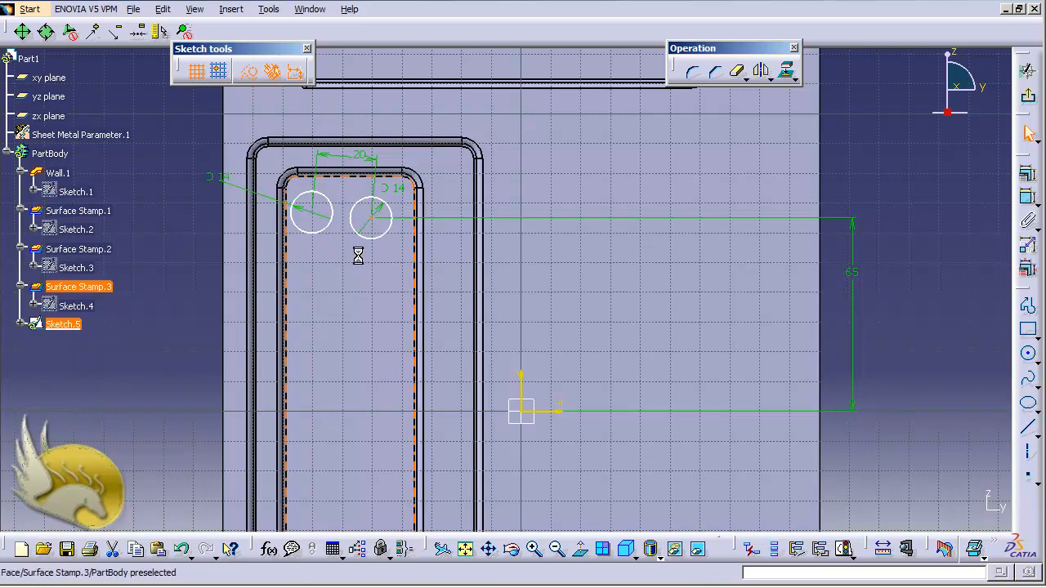
{"action": "left_click", "coordinate": [313, 214], "text": "ctrl"}
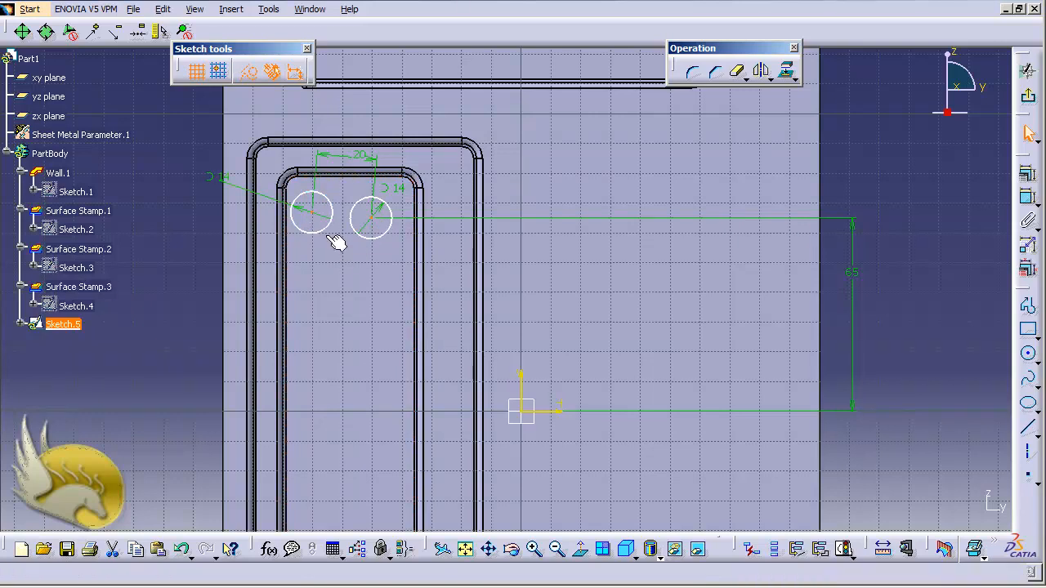
{"action": "left_click", "coordinate": [1027, 197]}
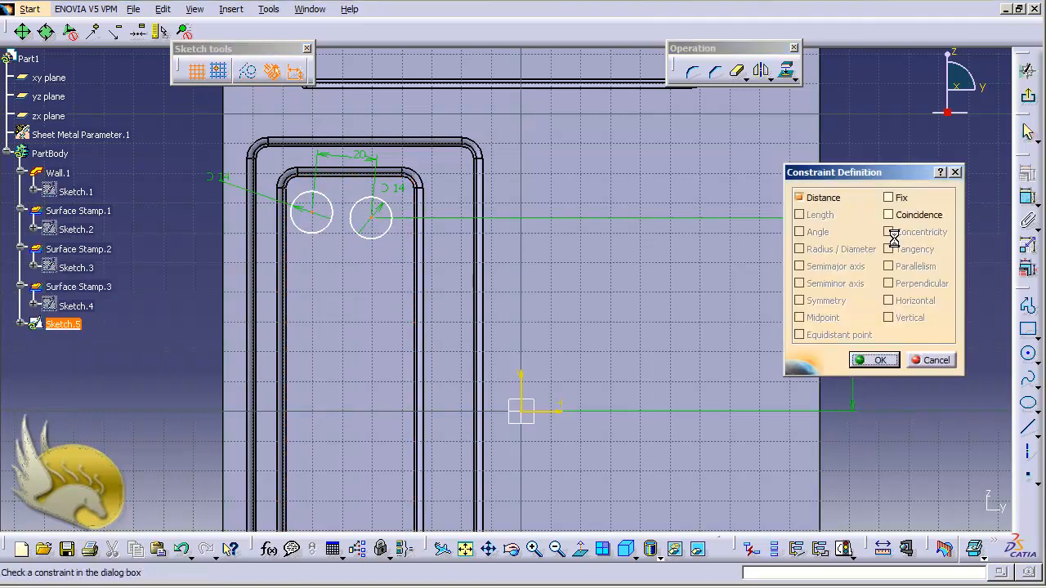
{"action": "left_click", "coordinate": [906, 216]}
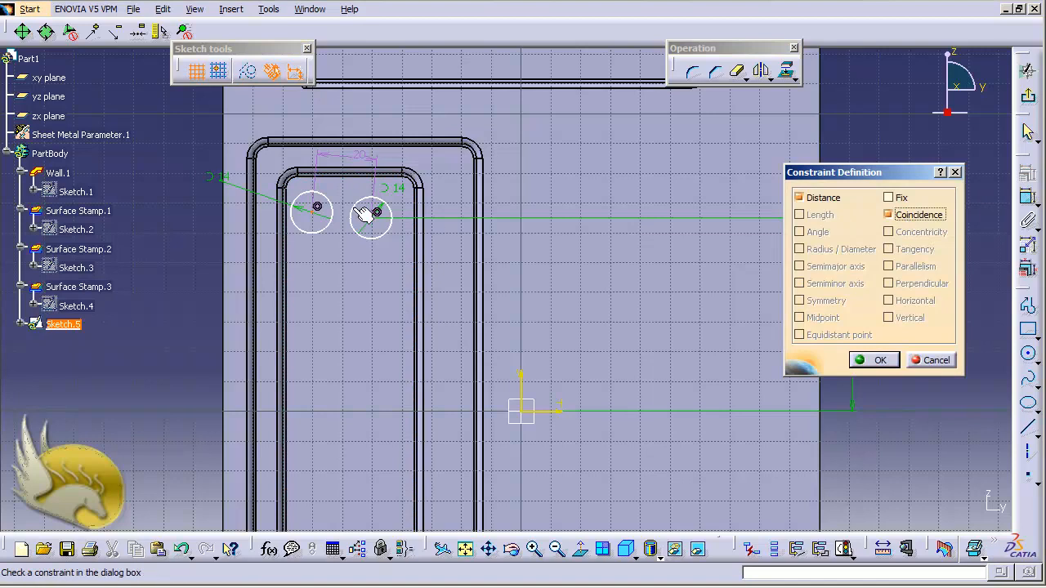
{"action": "left_click", "coordinate": [938, 361]}
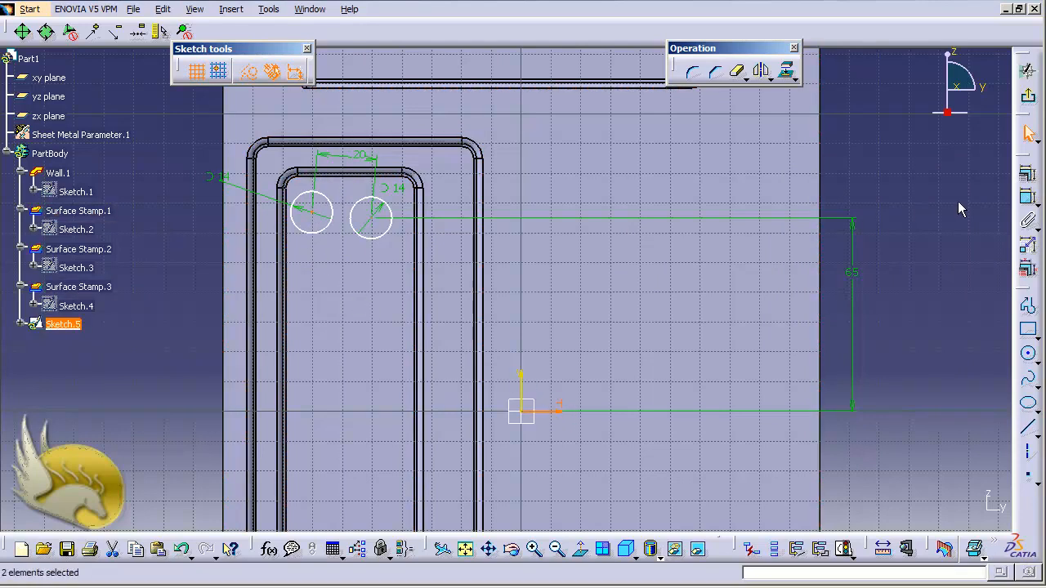
Dimension the left circle's centre from the horizontal sketch axis and set the distance to 65 mm.
{"action": "left_click", "coordinate": [1027, 197]}
{"action": "left_click", "coordinate": [912, 269]}
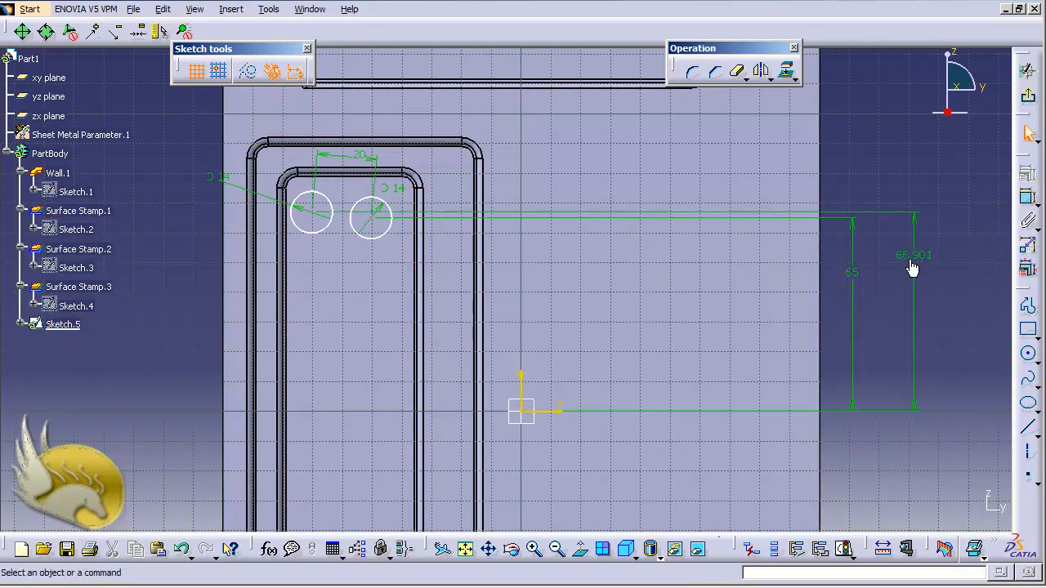
{"action": "double_click", "coordinate": [910, 255]}
{"action": "type", "text": "65"}
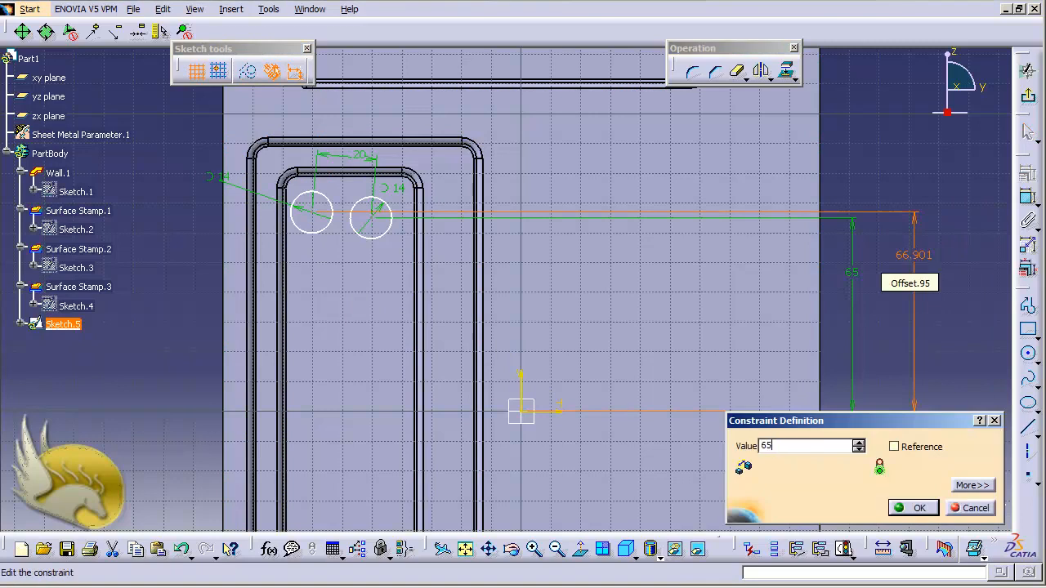
{"action": "key", "text": "Return"}
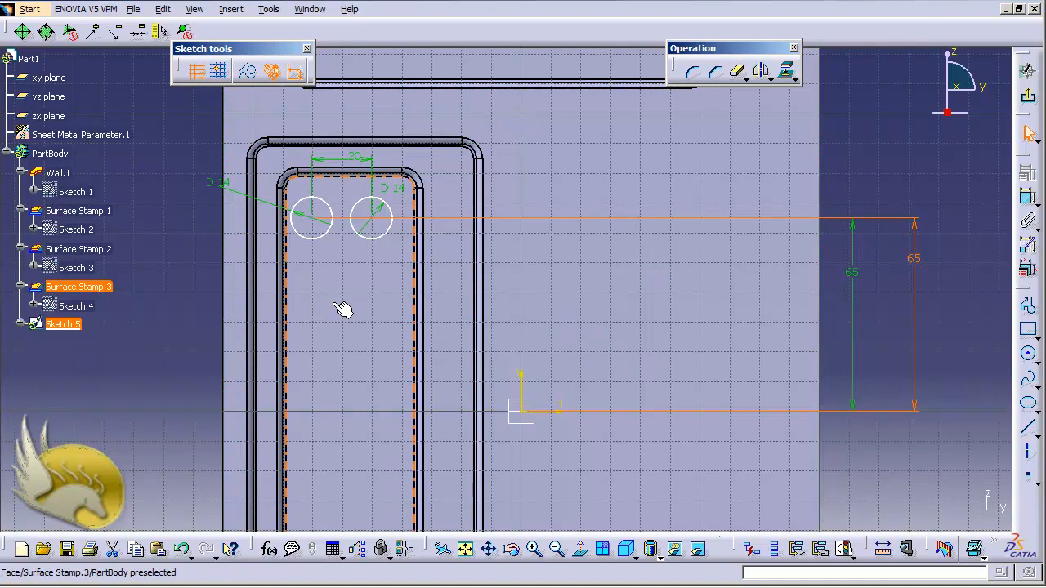
Dimension the right circle's centre from the vertical sketch axis and set the distance to 47 mm.
{"action": "left_click", "coordinate": [373, 217]}
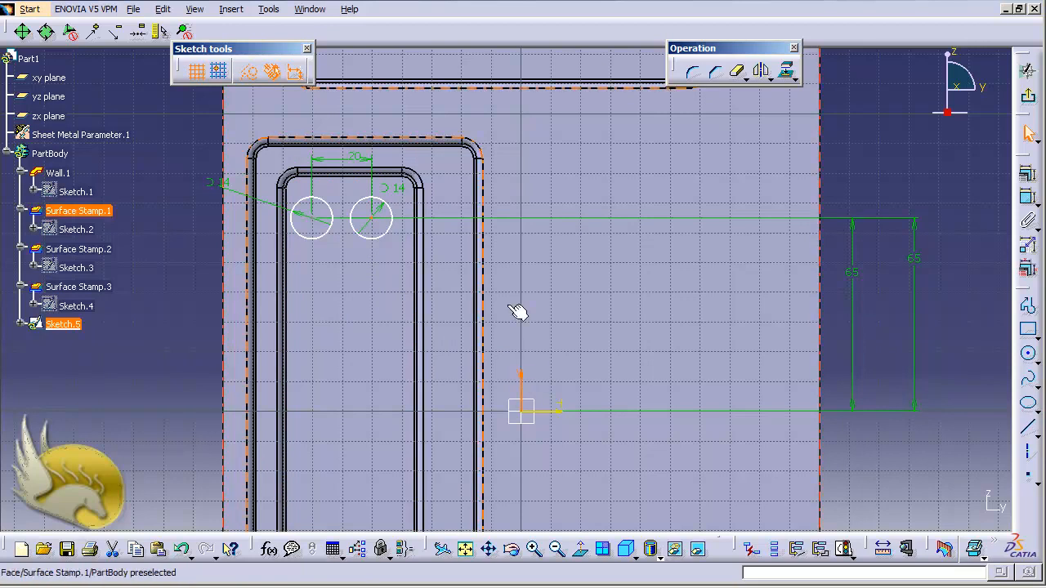
{"action": "left_click", "coordinate": [1031, 201]}
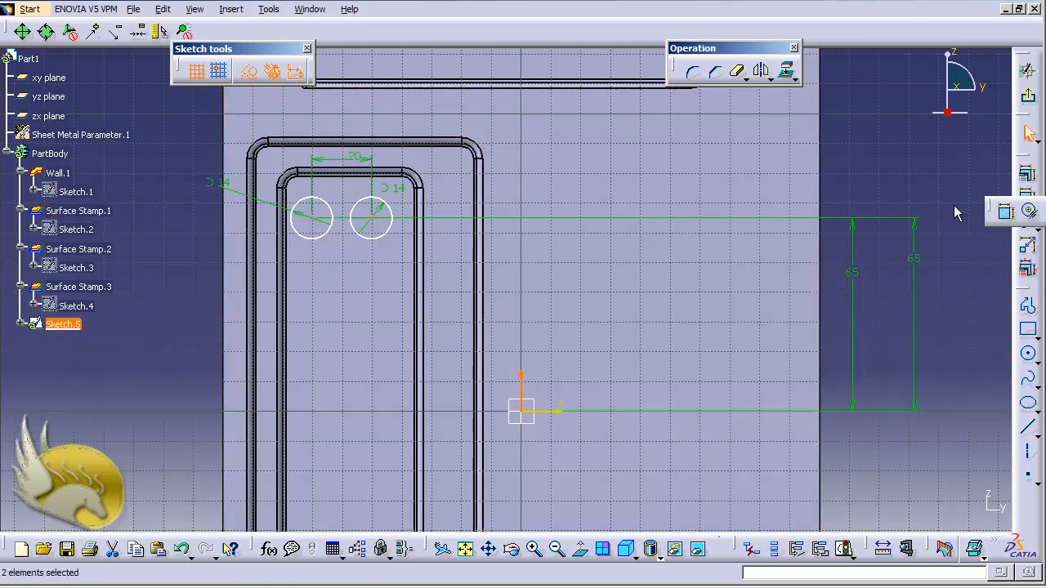
{"action": "left_click", "coordinate": [1005, 211]}
{"action": "left_click", "coordinate": [452, 122]}
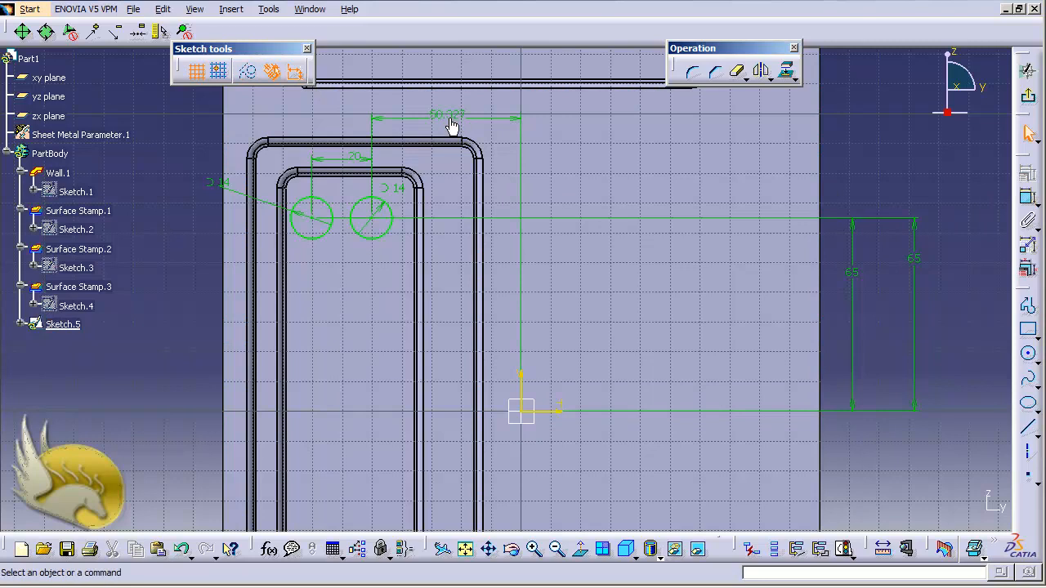
{"action": "double_click", "coordinate": [452, 123]}
{"action": "type", "text": "47mm"}
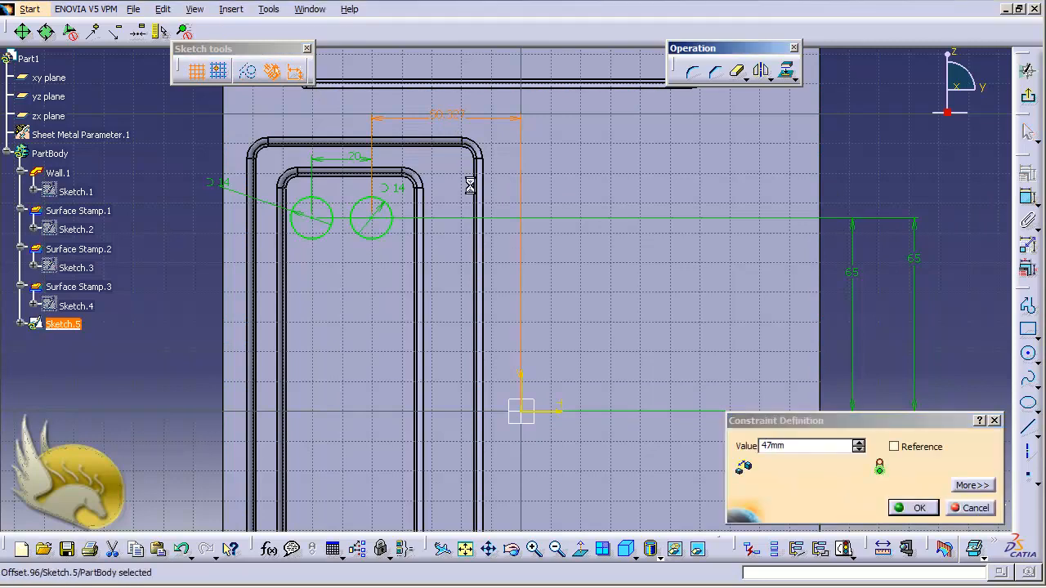
{"action": "key", "text": "Return"}
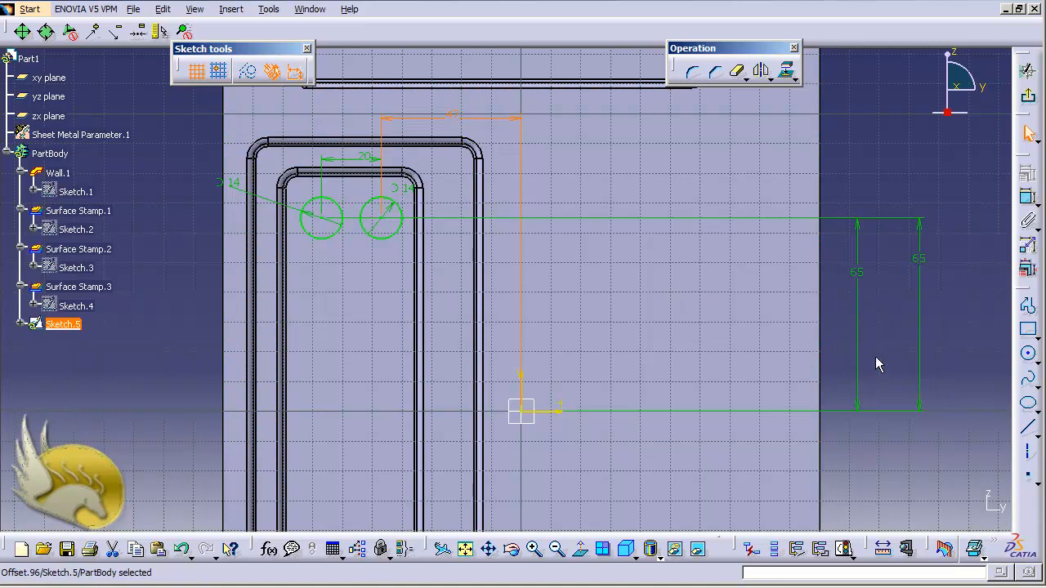
{"action": "left_click", "coordinate": [964, 338]}
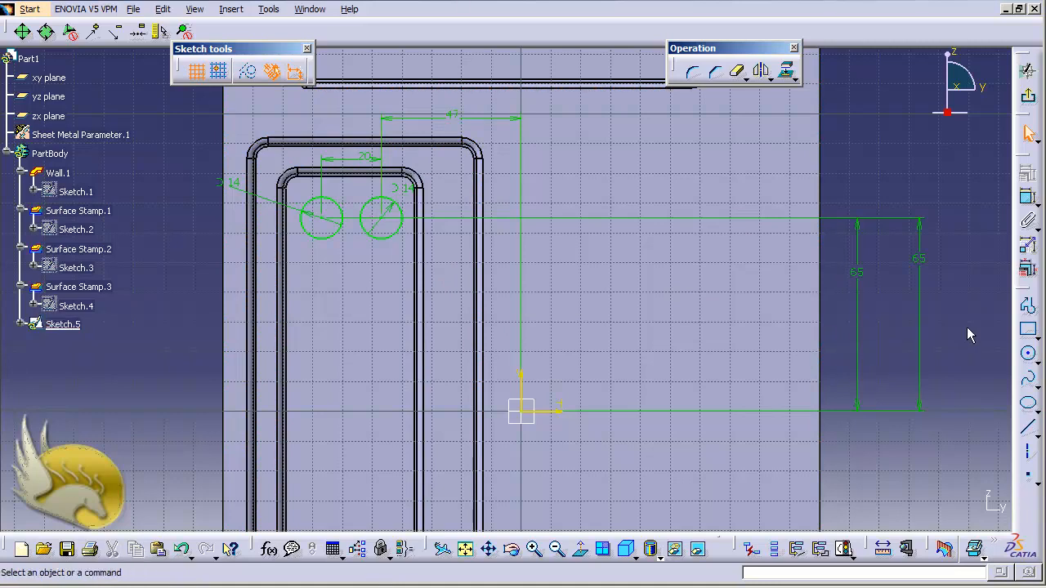
Start a line profile below the right circle with a vertical line about 35 mm downward and a horizontal line about 7 mm leftward.
{"action": "left_click", "coordinate": [1027, 312]}
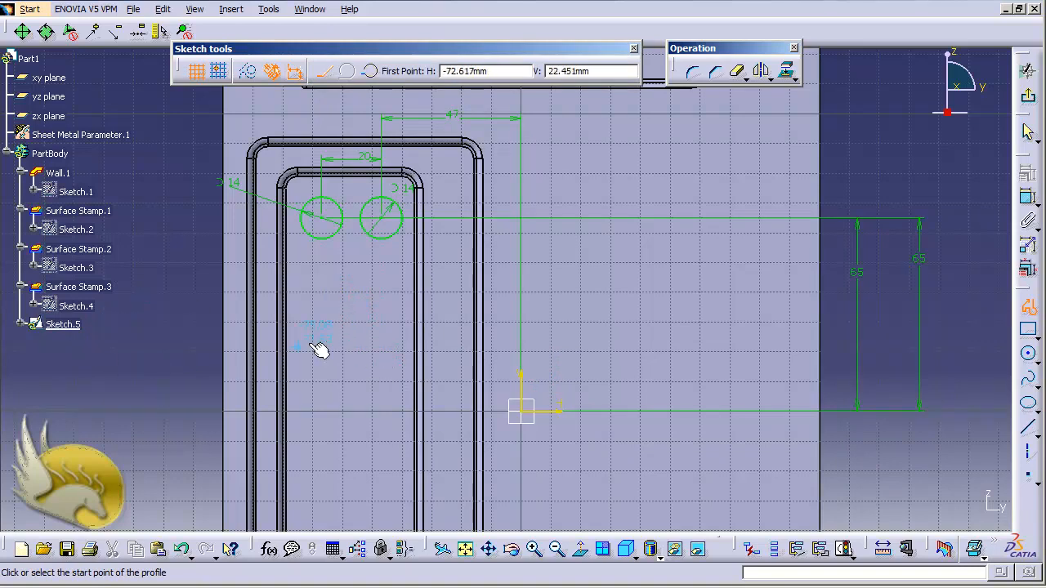
{"action": "left_click", "coordinate": [387, 297]}
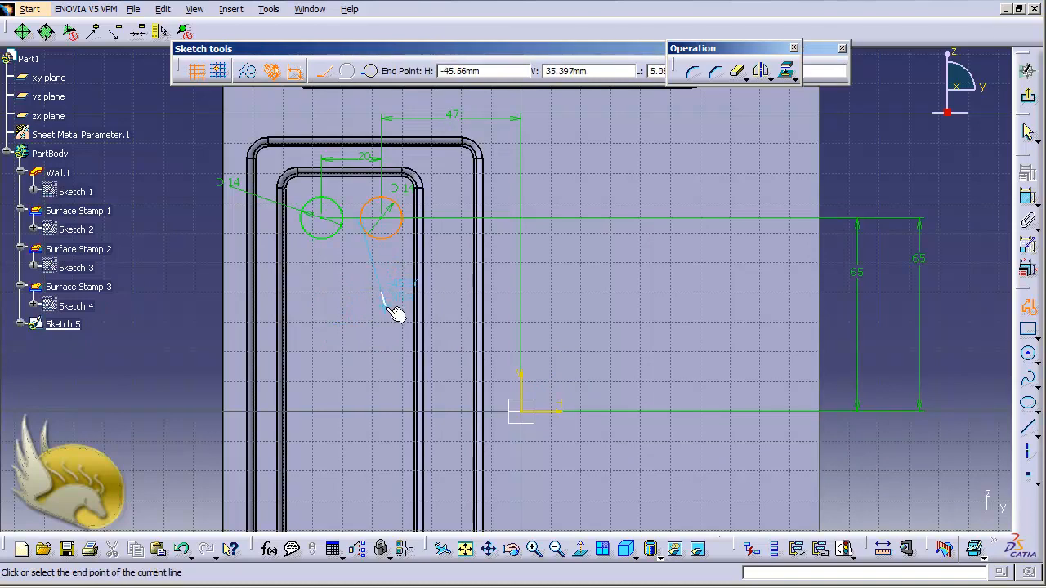
{"action": "scroll", "coordinate": [387, 308], "scroll_direction": "up", "scroll_amount": 2, "text": "ctrl"}
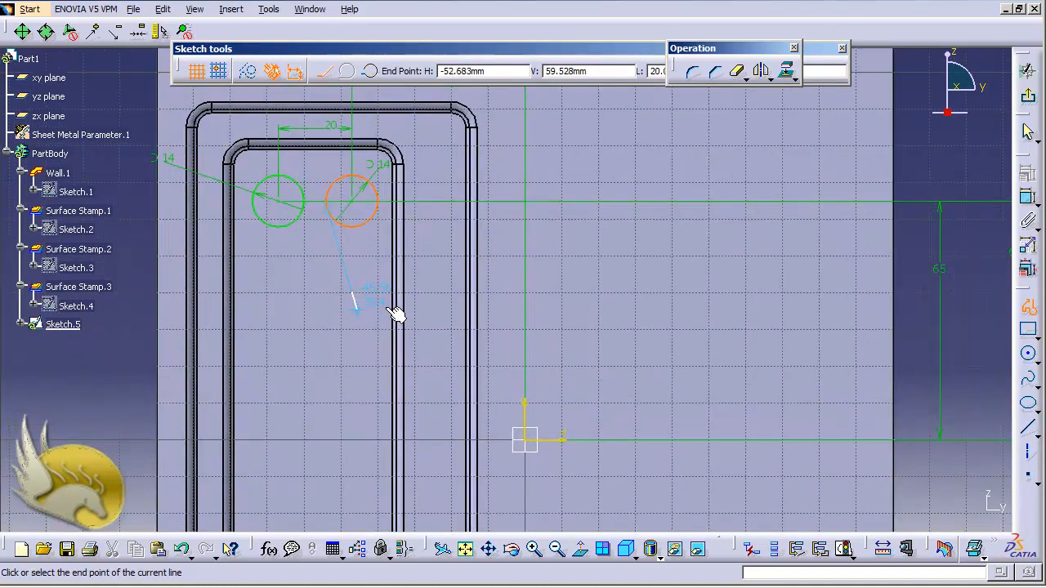
{"action": "scroll", "coordinate": [388, 309], "scroll_direction": "up", "scroll_amount": 1}
{"action": "scroll", "coordinate": [388, 309], "scroll_direction": "down", "scroll_amount": 1}
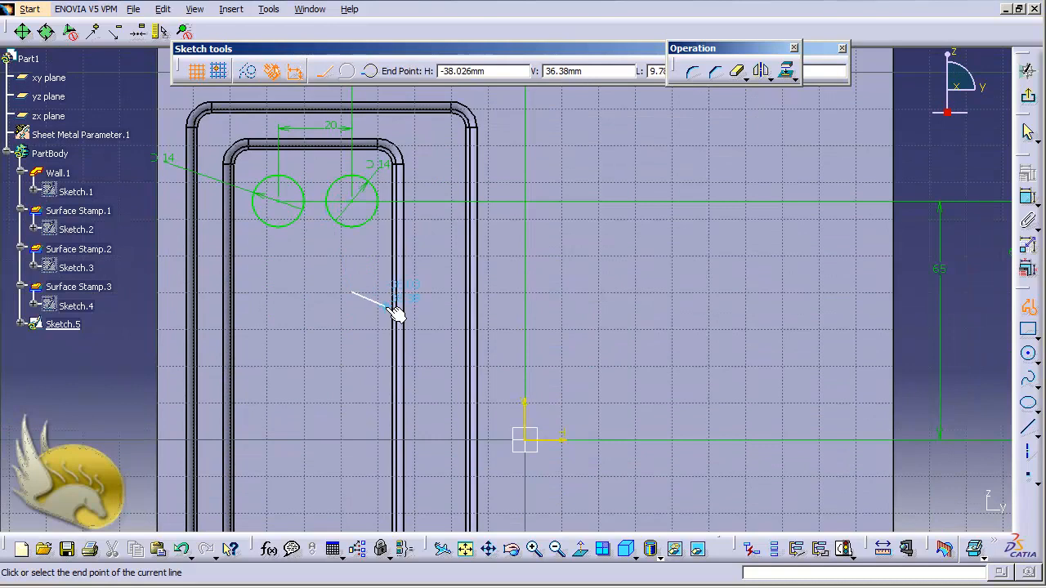
{"action": "left_click", "coordinate": [329, 421]}
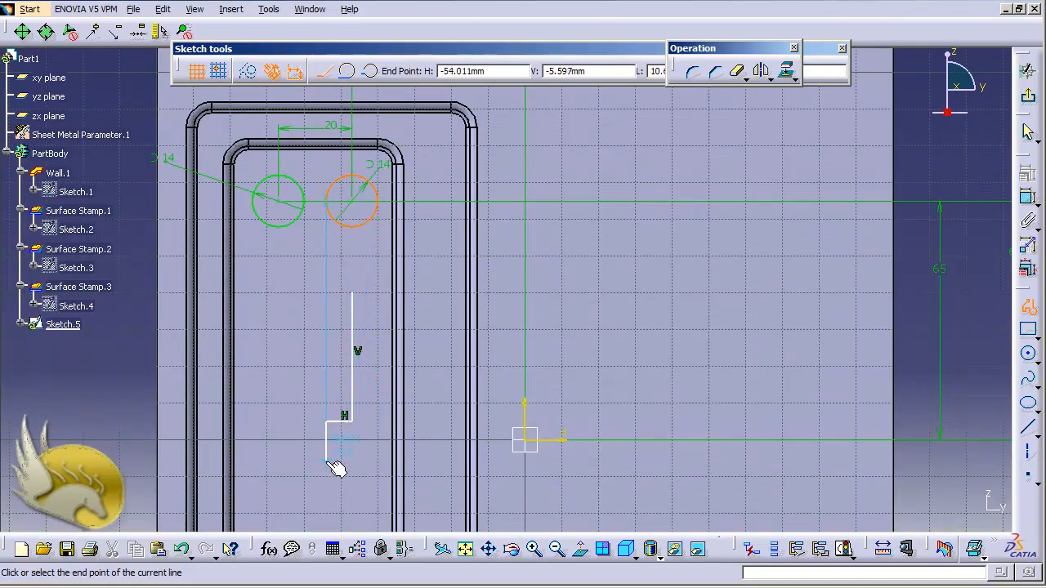
Continue the profile with a downward-bulging three-point arc of about 6 mm radius and a left side about 35 mm high with short inward-facing ends.
{"action": "left_click", "coordinate": [369, 72]}
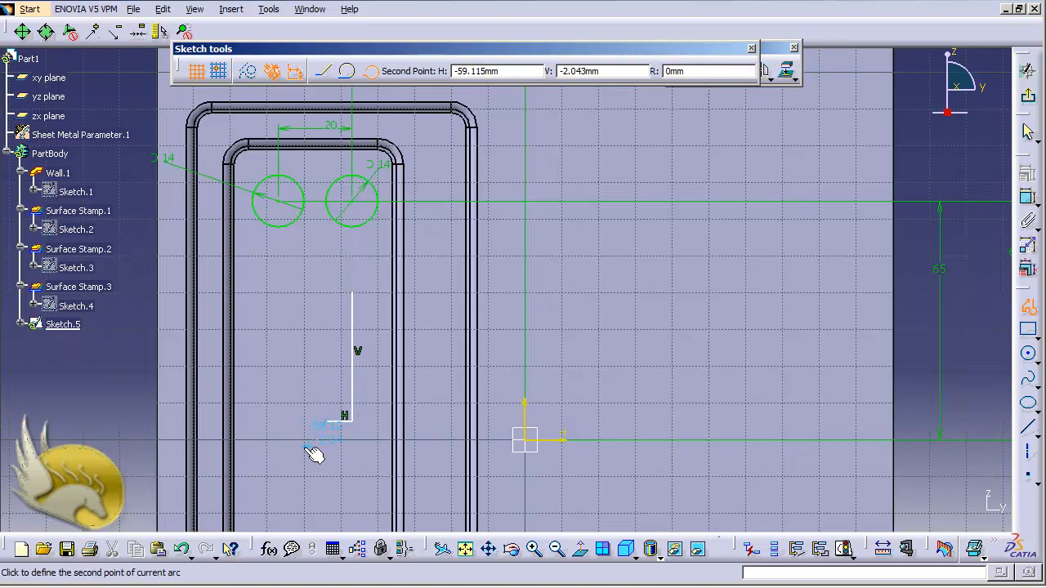
{"action": "left_click", "coordinate": [311, 454]}
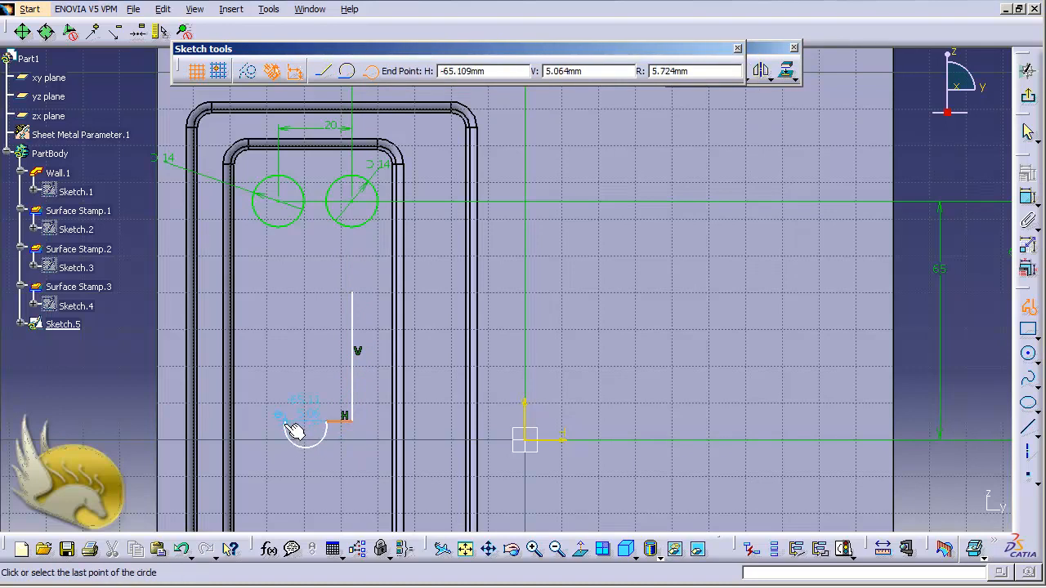
{"action": "left_click", "coordinate": [289, 425]}
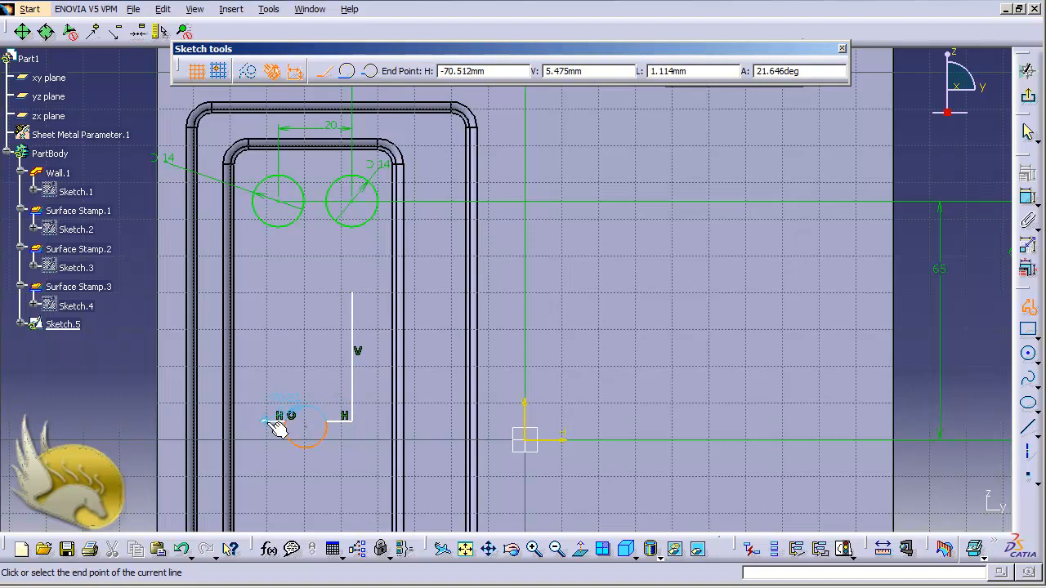
{"action": "left_click", "coordinate": [261, 422]}
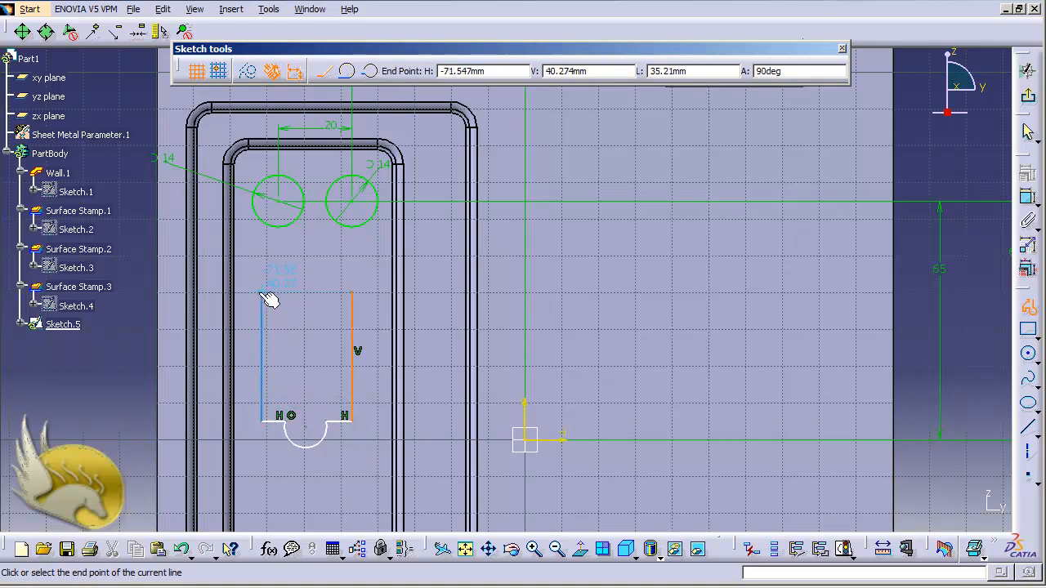
{"action": "left_click", "coordinate": [261, 292]}
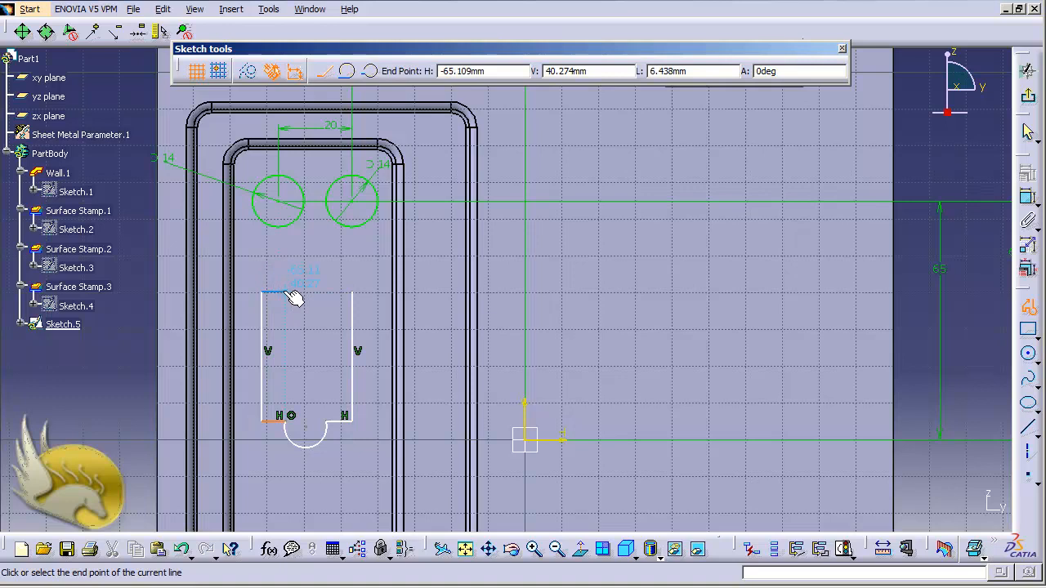
{"action": "left_click", "coordinate": [284, 292]}
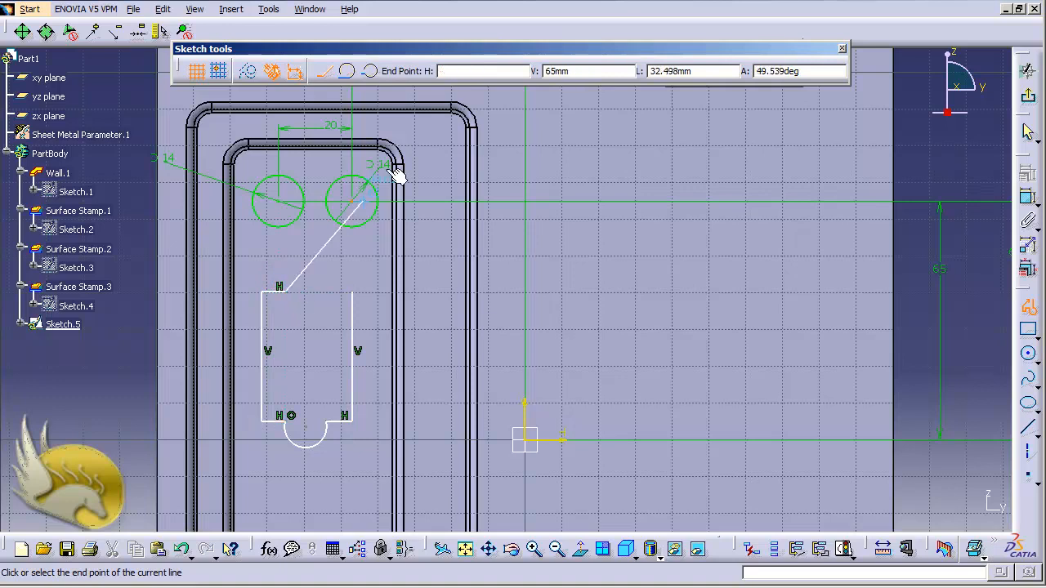
Add an upward-bulging three-point arc of about 6 mm radius and close the profile with a horizontal line about 7 mm long.
{"action": "left_click", "coordinate": [369, 71]}
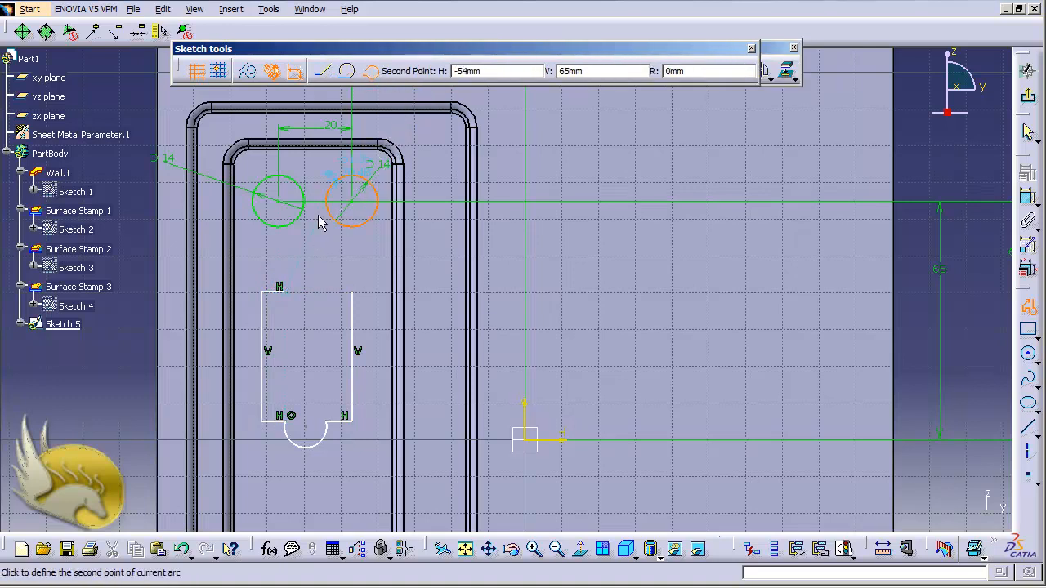
{"action": "left_click", "coordinate": [309, 266]}
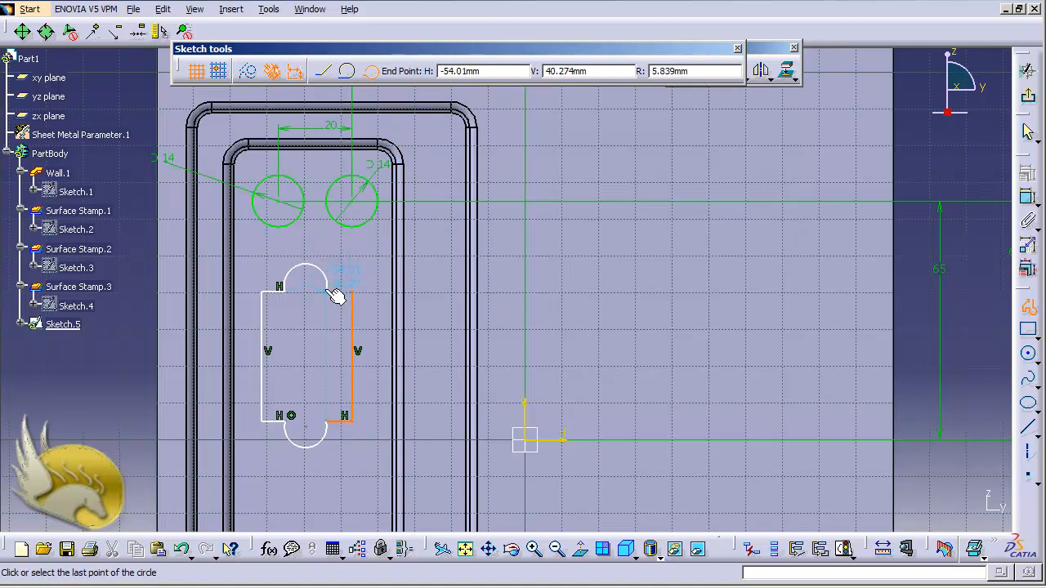
{"action": "left_click", "coordinate": [332, 293]}
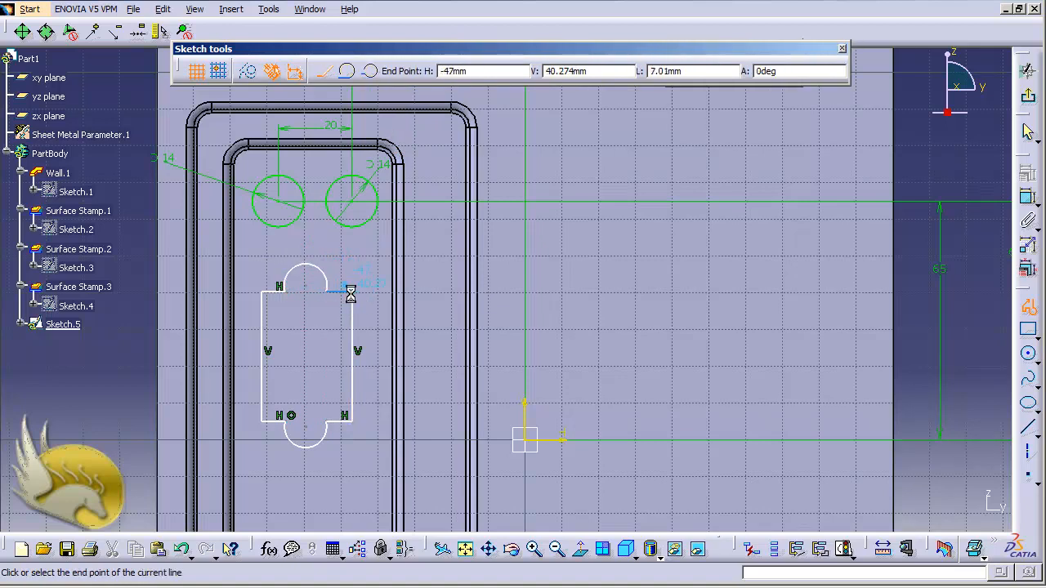
{"action": "left_click", "coordinate": [351, 293]}
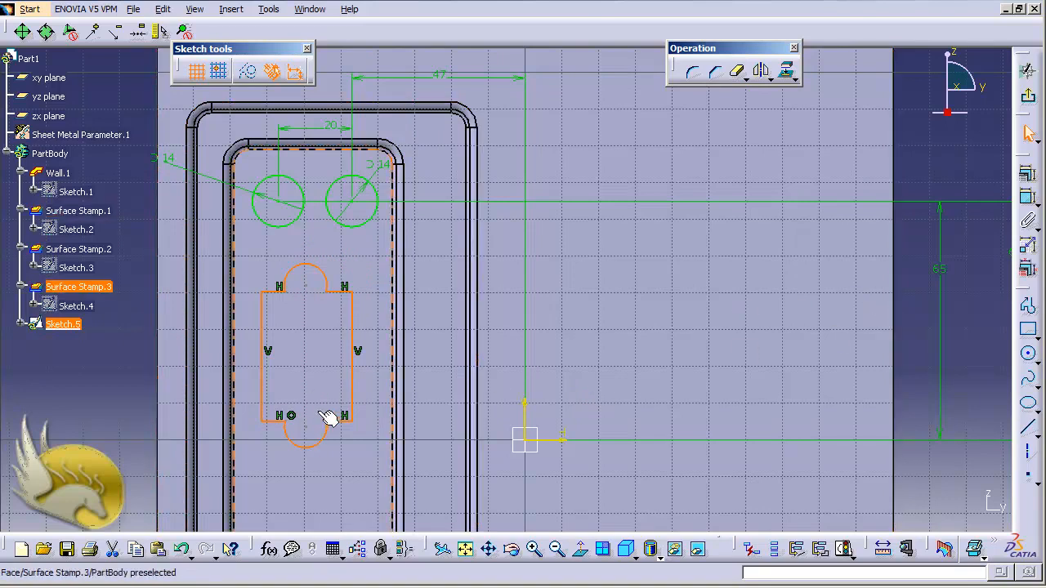
{"action": "left_click", "coordinate": [140, 394]}
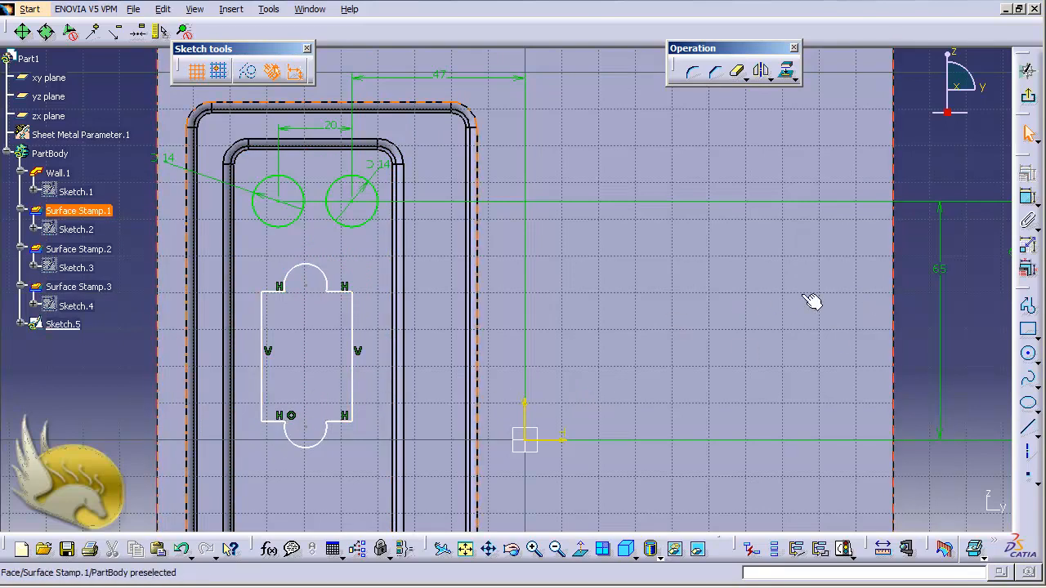
Dimension the radius of the profile's upper arc and set it to 3 mm.
{"action": "left_click", "coordinate": [1028, 196]}
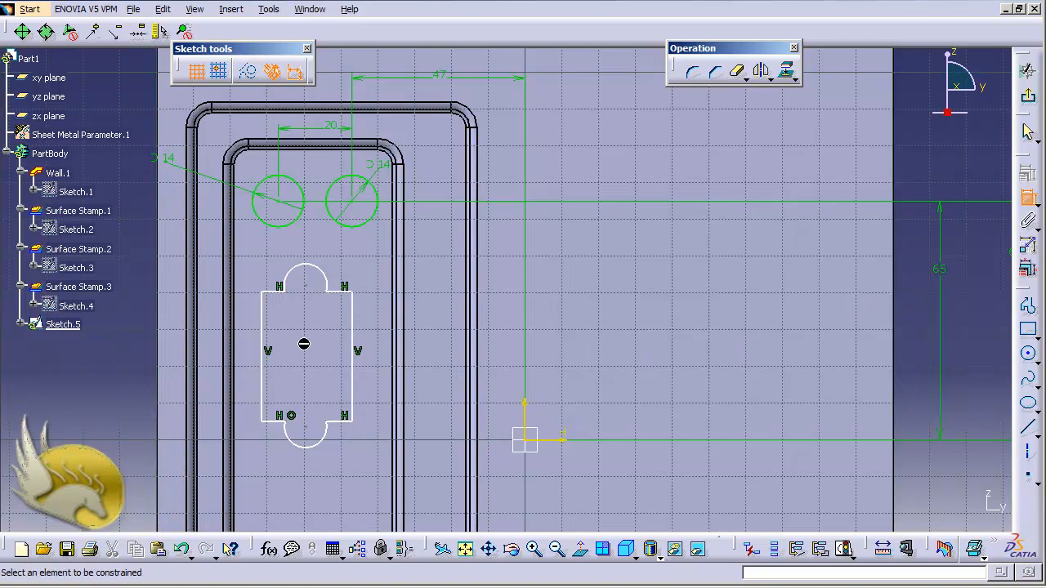
{"action": "left_click", "coordinate": [298, 268]}
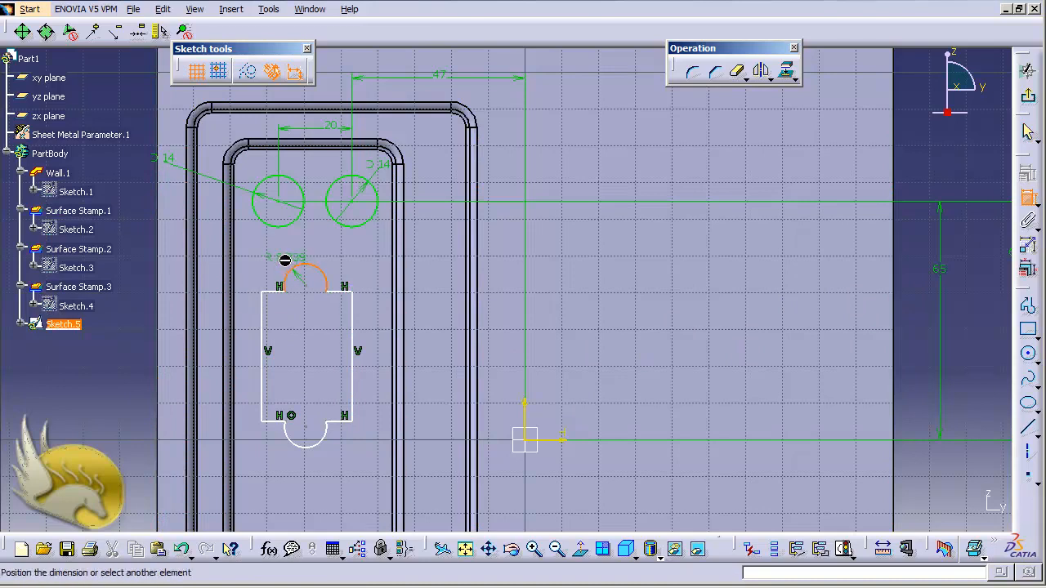
{"action": "left_click", "coordinate": [284, 259]}
{"action": "double_click", "coordinate": [282, 255]}
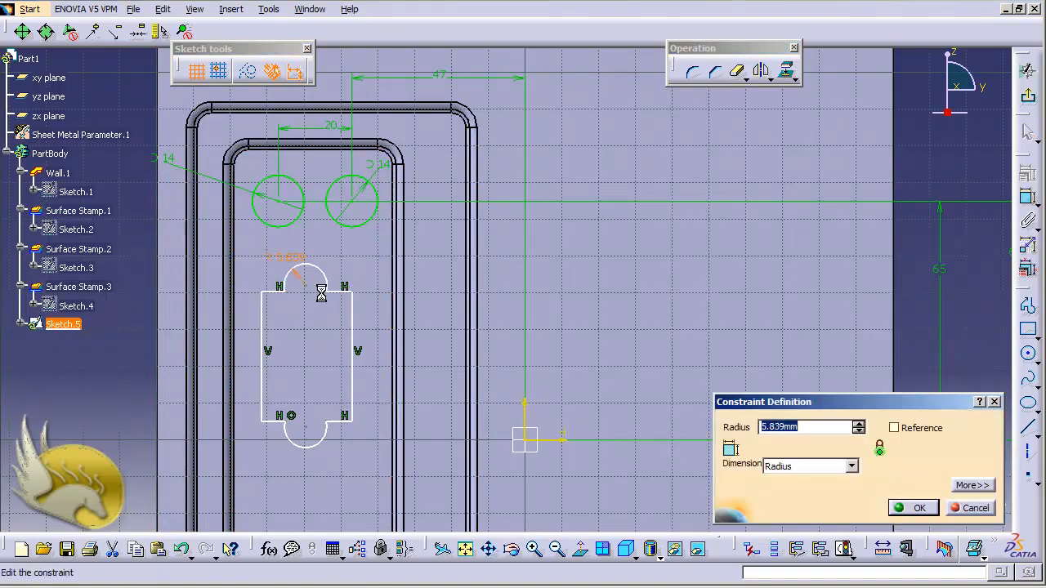
{"action": "type", "text": "3"}
{"action": "key", "text": "Return"}
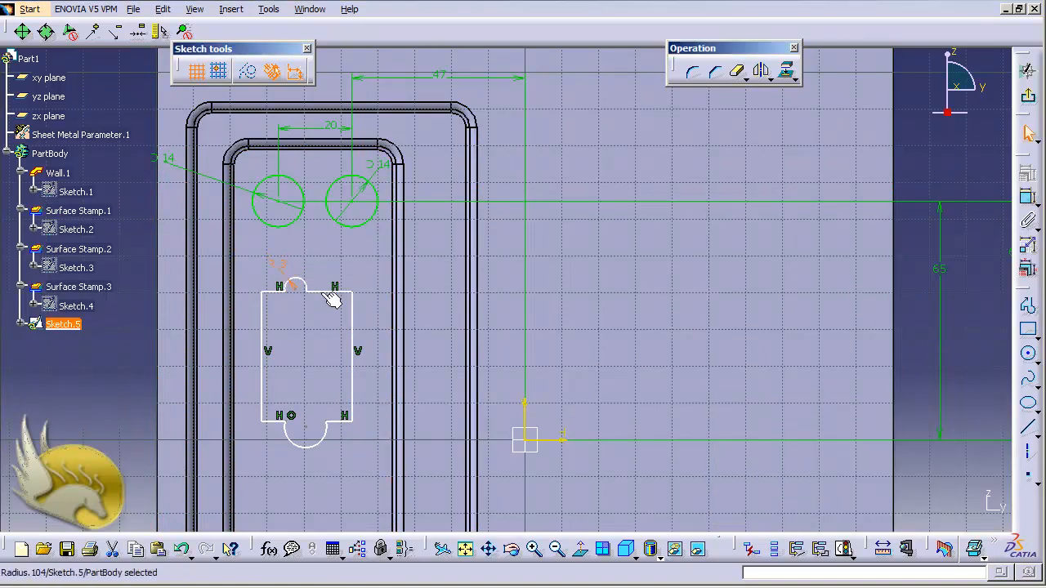
Dimension the radius of the profile's lower arc and set it to 3 mm.
{"action": "left_click", "coordinate": [326, 441]}
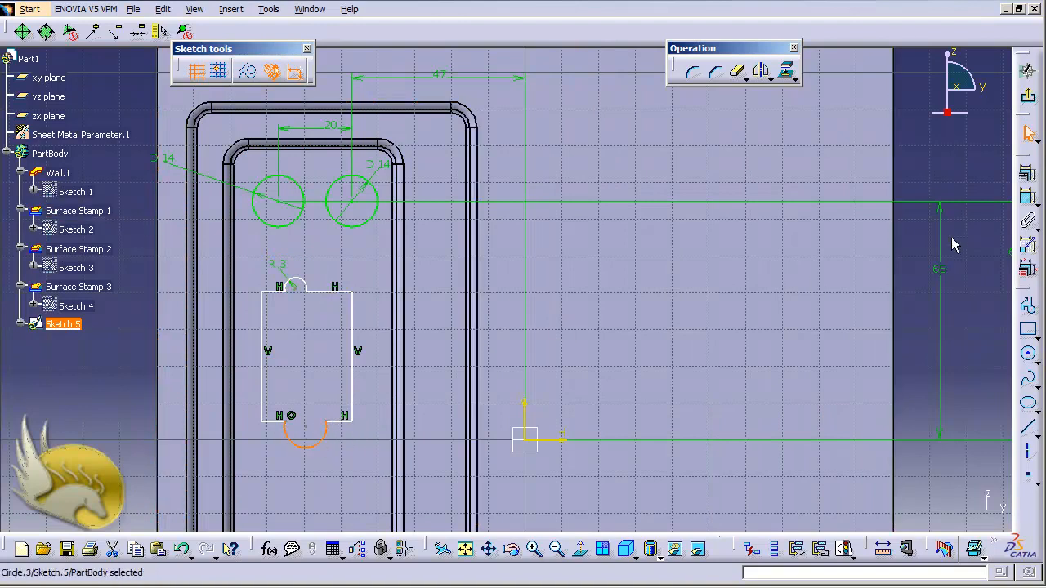
{"action": "left_click", "coordinate": [1026, 197]}
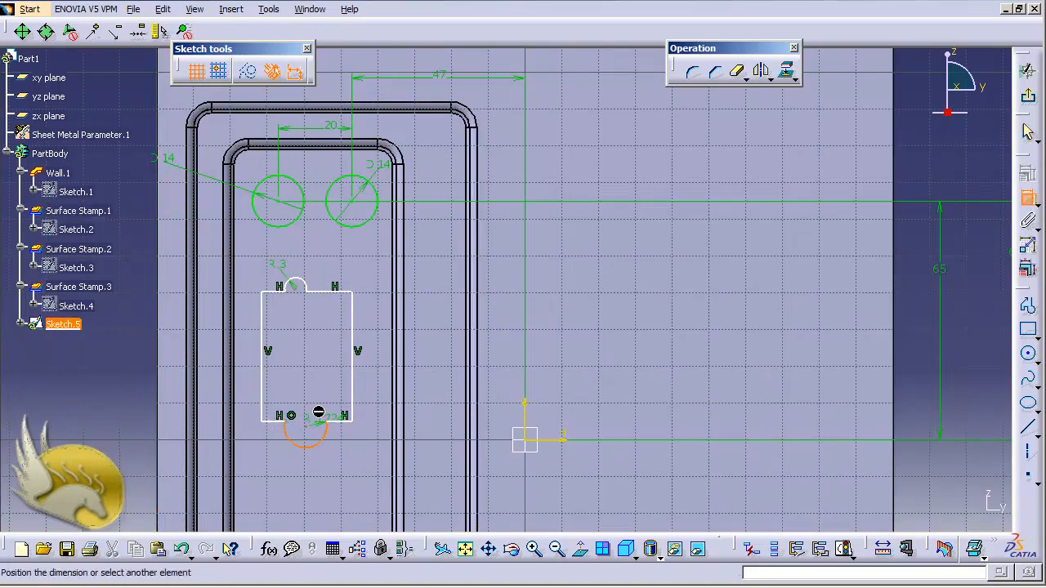
{"action": "left_click", "coordinate": [325, 419]}
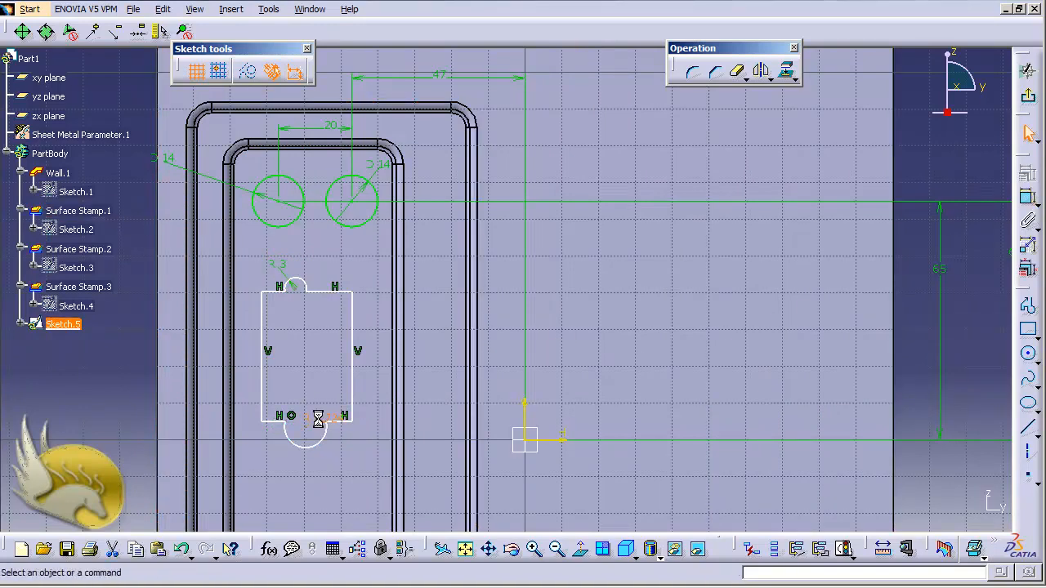
{"action": "double_click", "coordinate": [315, 419]}
{"action": "type", "text": "3.3"}
{"action": "key", "text": "Return"}
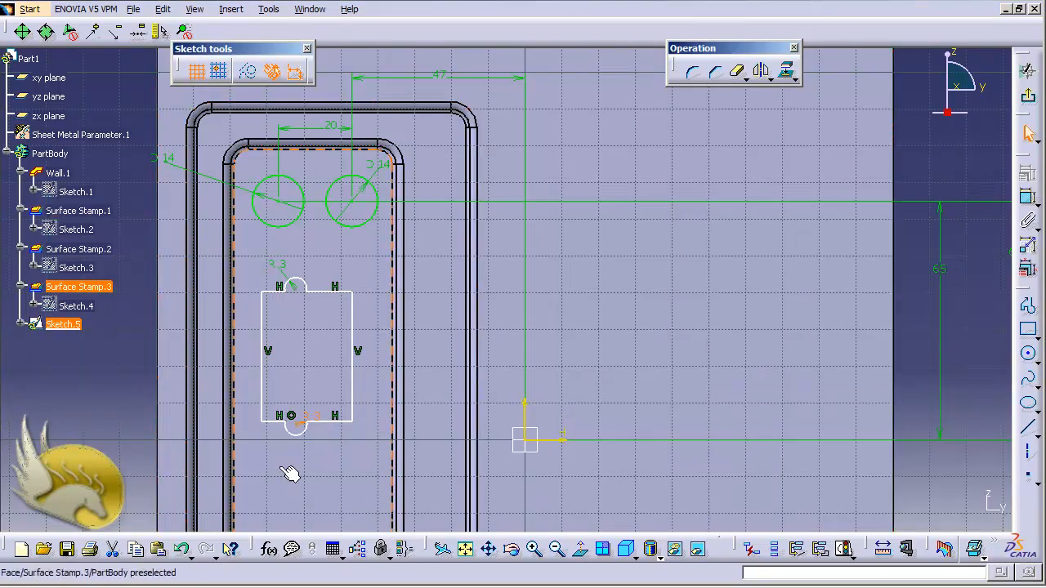
Dimension the length of the profile's right vertical line and set it to 40 mm.
{"action": "left_click", "coordinate": [354, 393]}
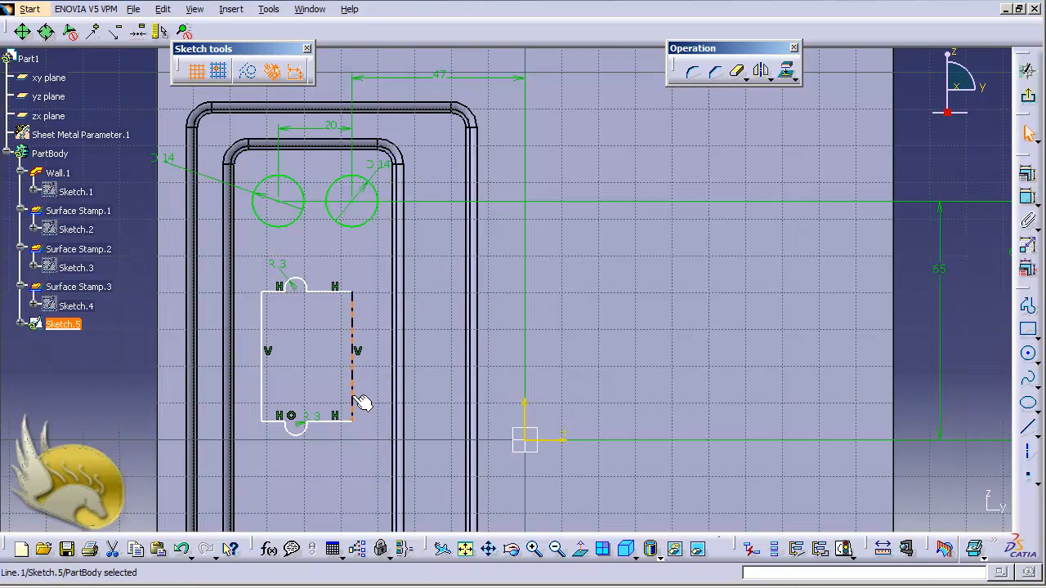
{"action": "left_click", "coordinate": [1027, 198]}
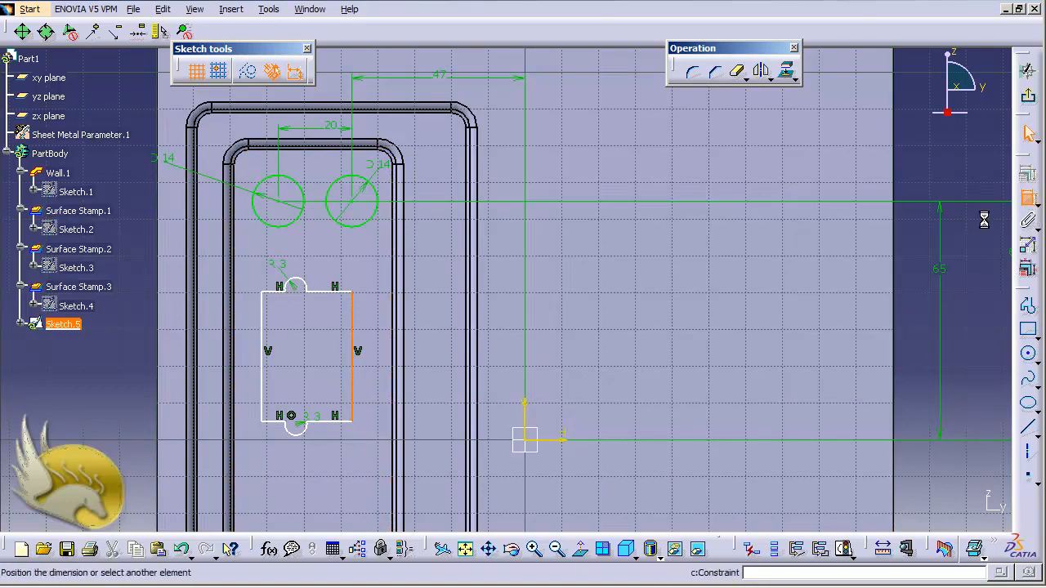
{"action": "left_click", "coordinate": [370, 349]}
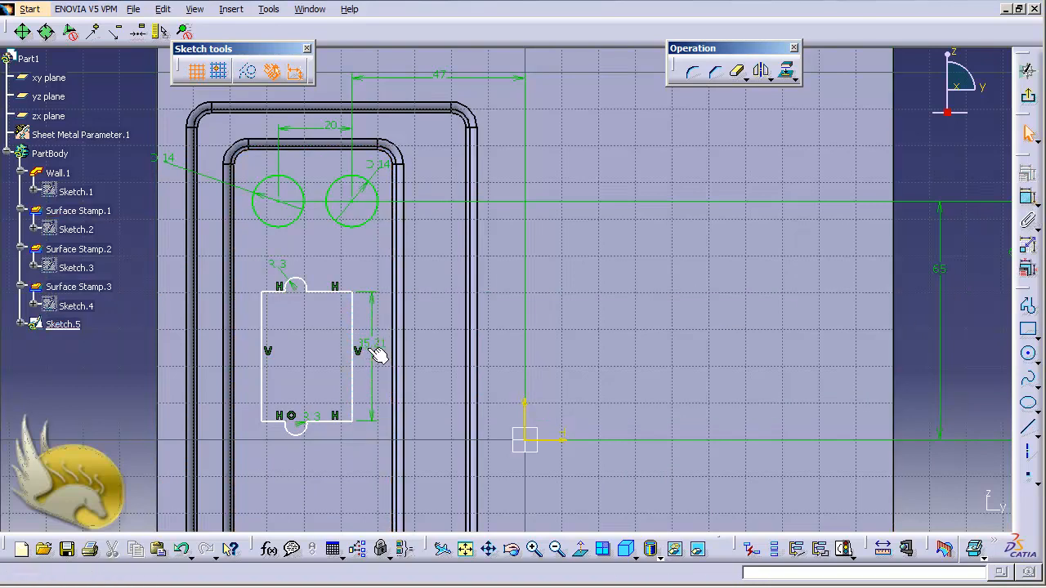
{"action": "double_click", "coordinate": [372, 347]}
{"action": "type", "text": "40"}
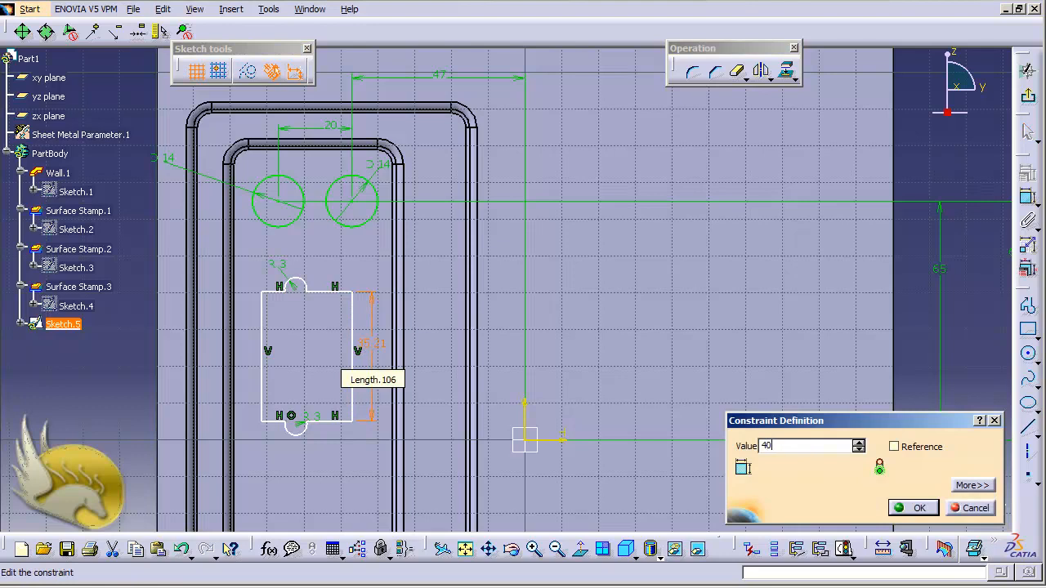
{"action": "key", "text": "Return"}
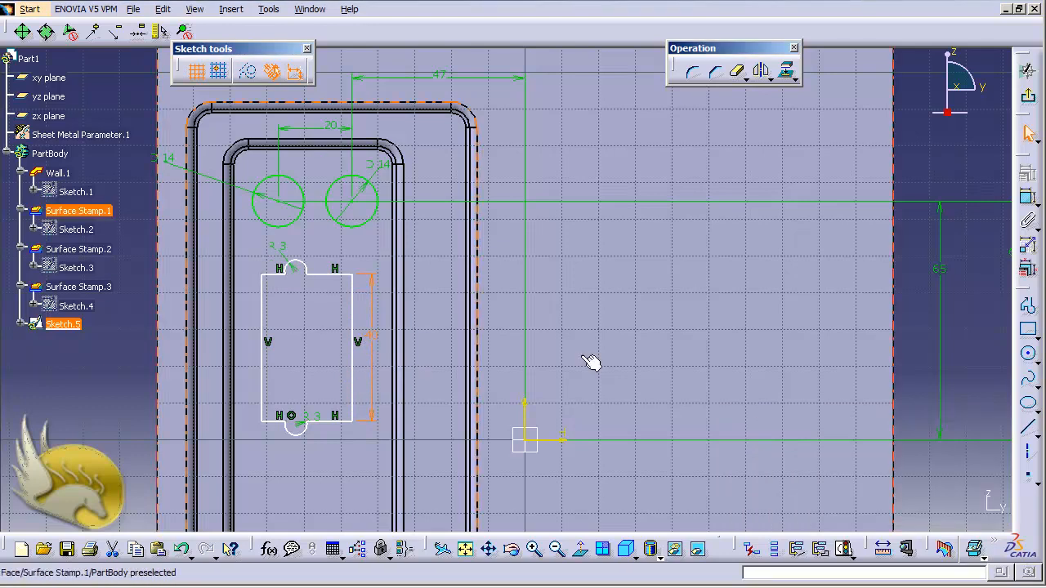
Dimension the horizontal distance between the profile's two vertical lines, placing the dimension below the profile.
{"action": "left_click", "coordinate": [1027, 202]}
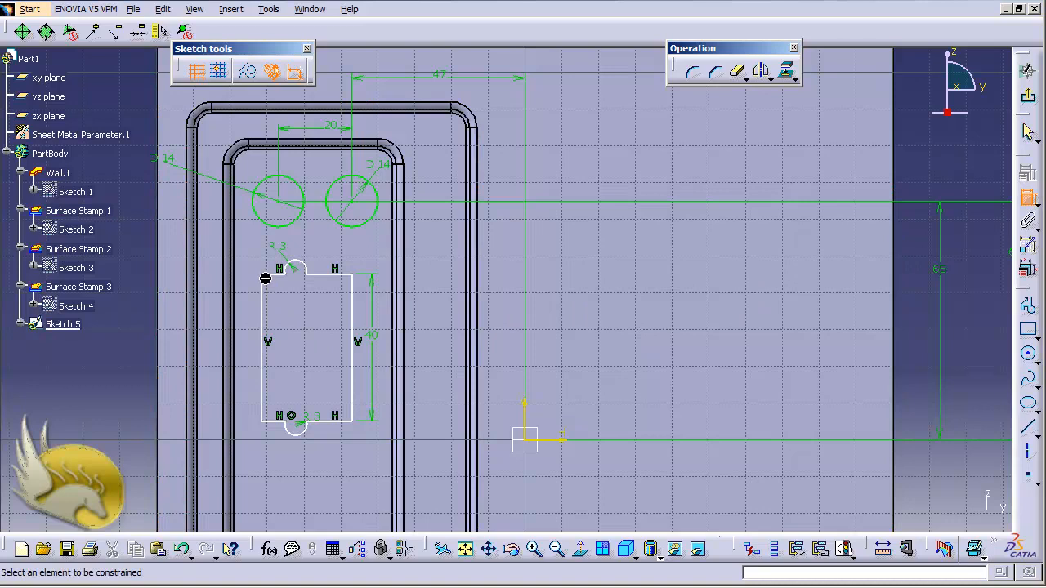
{"action": "left_click", "coordinate": [263, 304]}
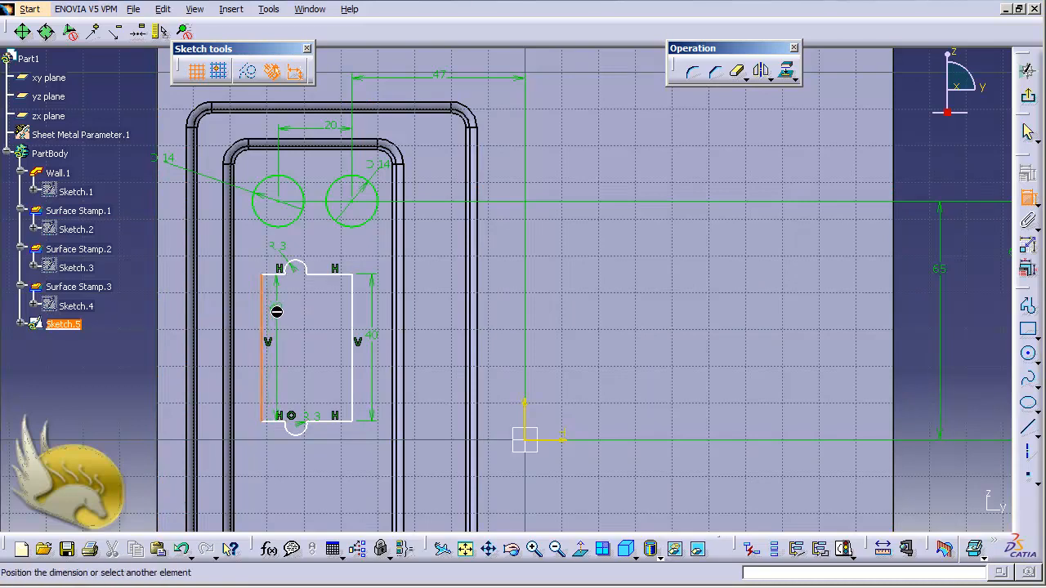
{"action": "left_click", "coordinate": [353, 310]}
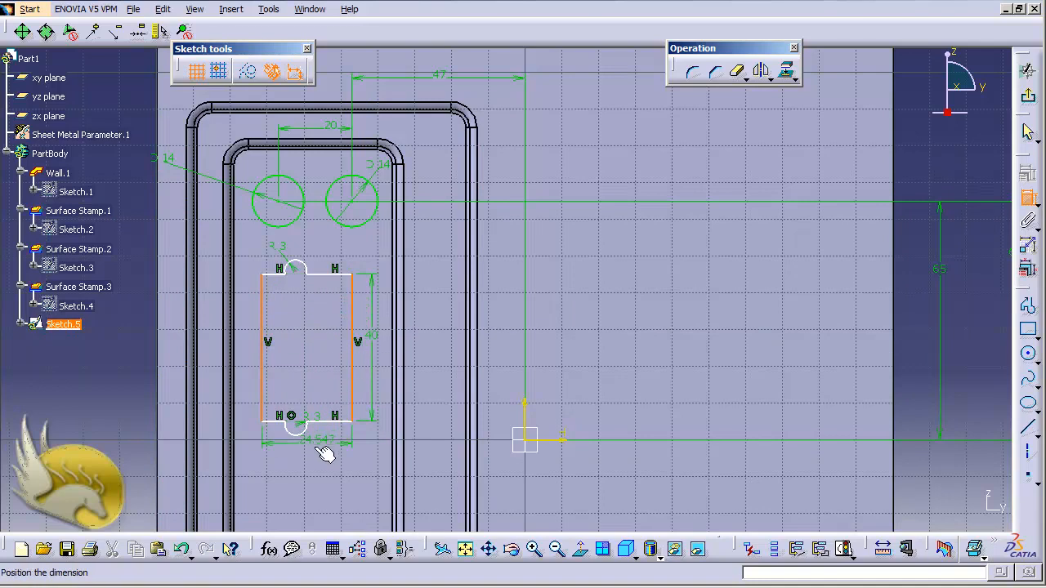
{"action": "left_click", "coordinate": [308, 461]}
Try to set the distance between the profile's two vertical lines to 12 mm.
{"action": "double_click", "coordinate": [326, 461]}
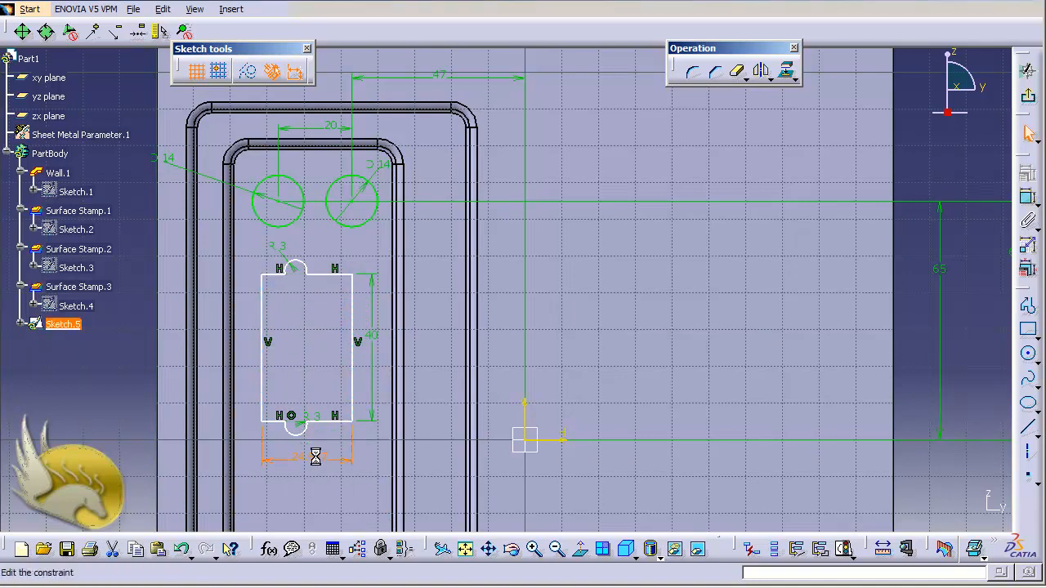
{"action": "type", "text": "12"}
{"action": "key", "text": "Return"}
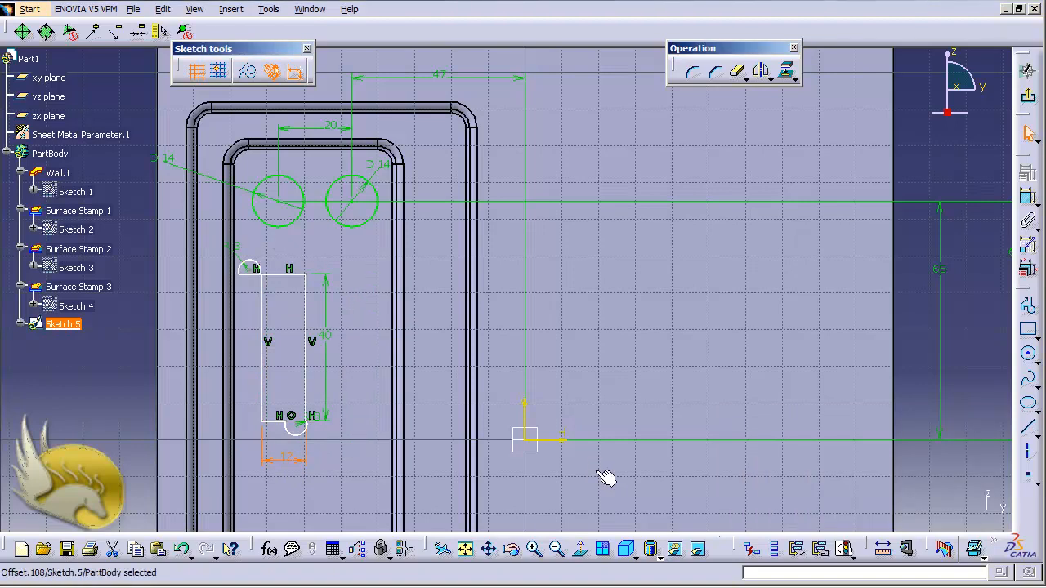
{"action": "key", "text": "ctrl+z"}
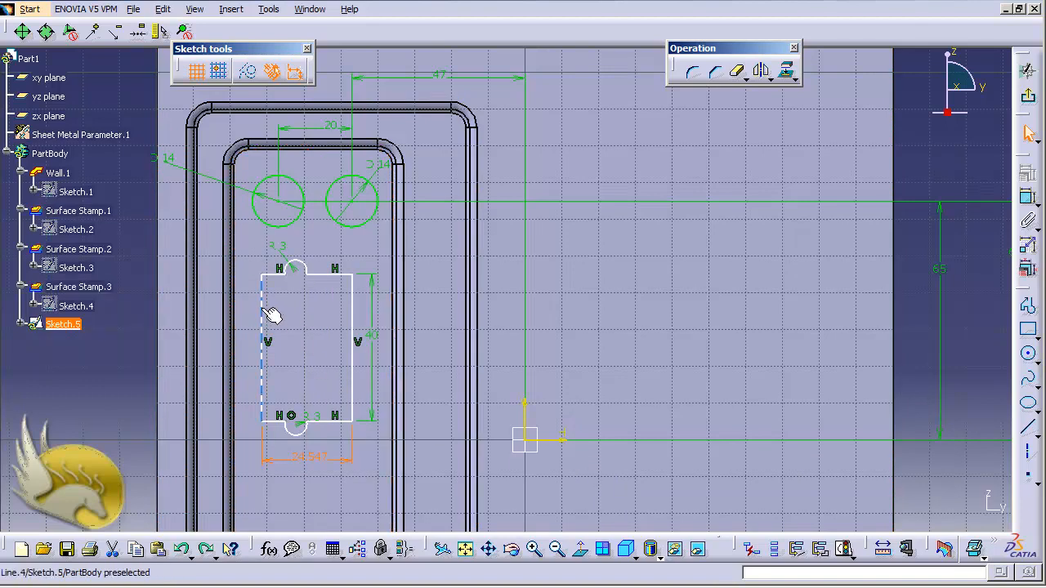
Constrain the profile's two vertical lines to be equidistant from the upper arc's centre point.
{"action": "left_click", "coordinate": [356, 302]}
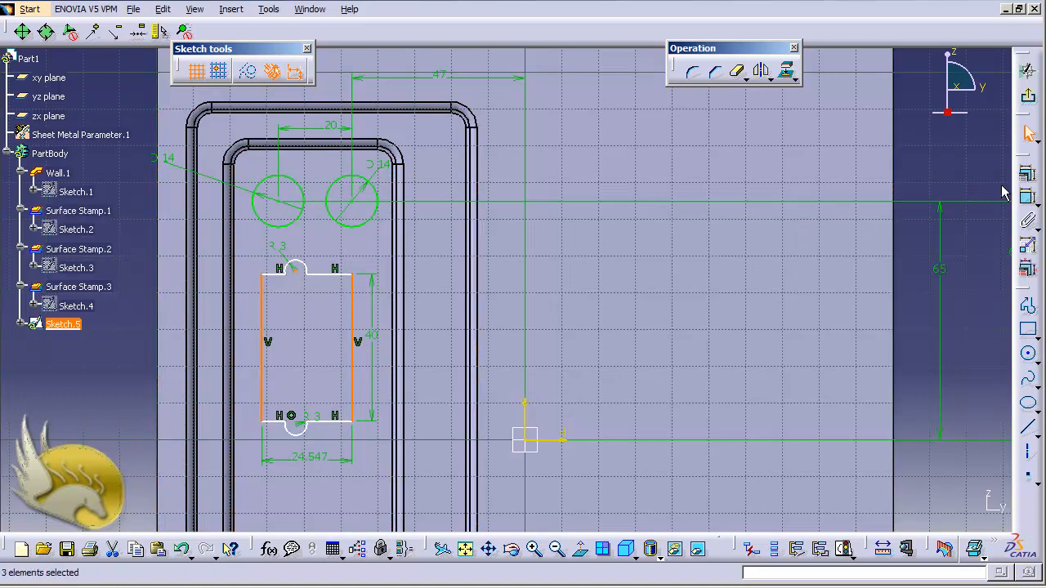
{"action": "left_click", "coordinate": [1027, 175]}
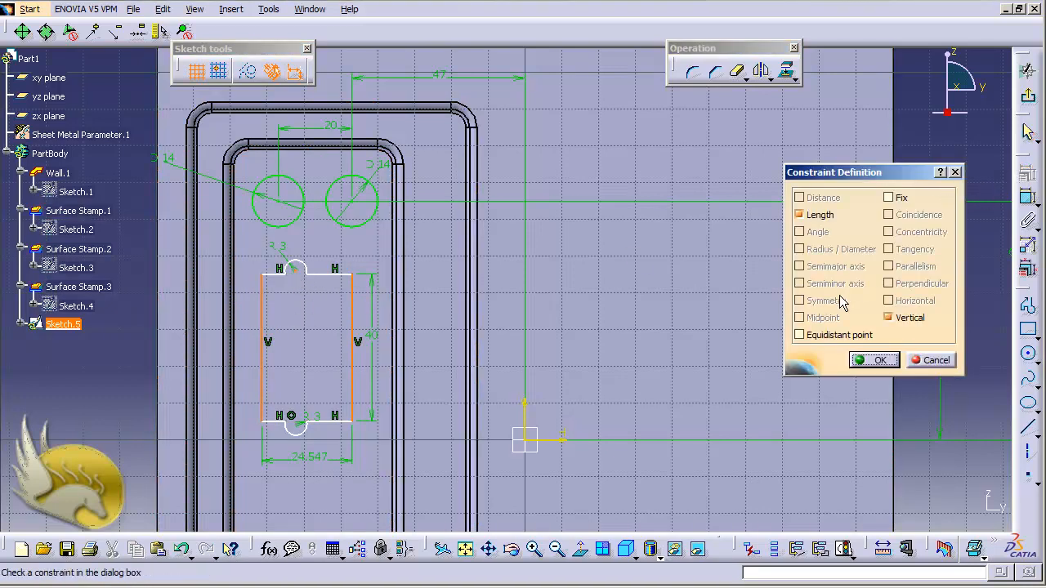
{"action": "left_click", "coordinate": [829, 336]}
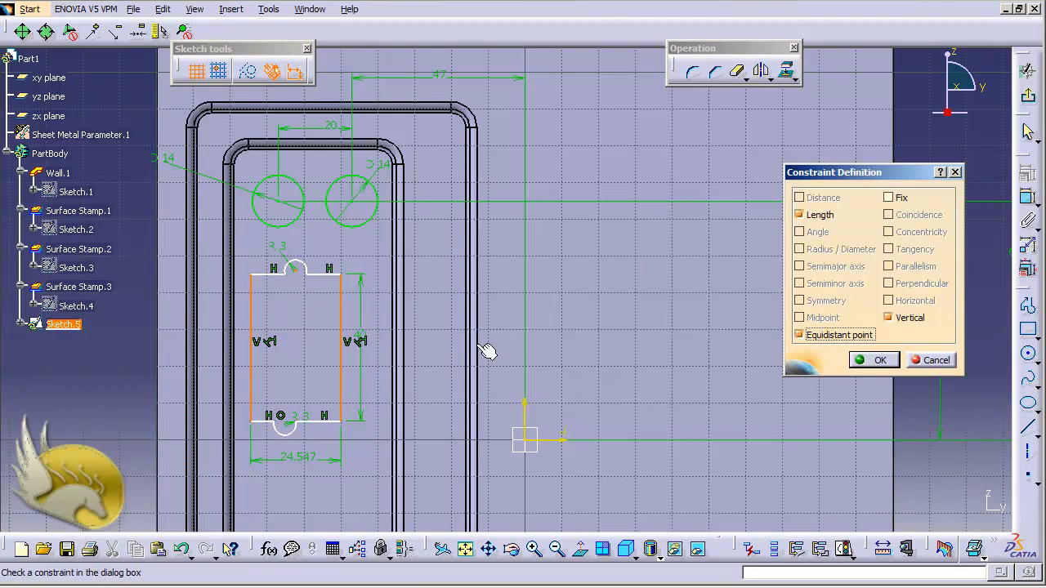
{"action": "left_click", "coordinate": [865, 360]}
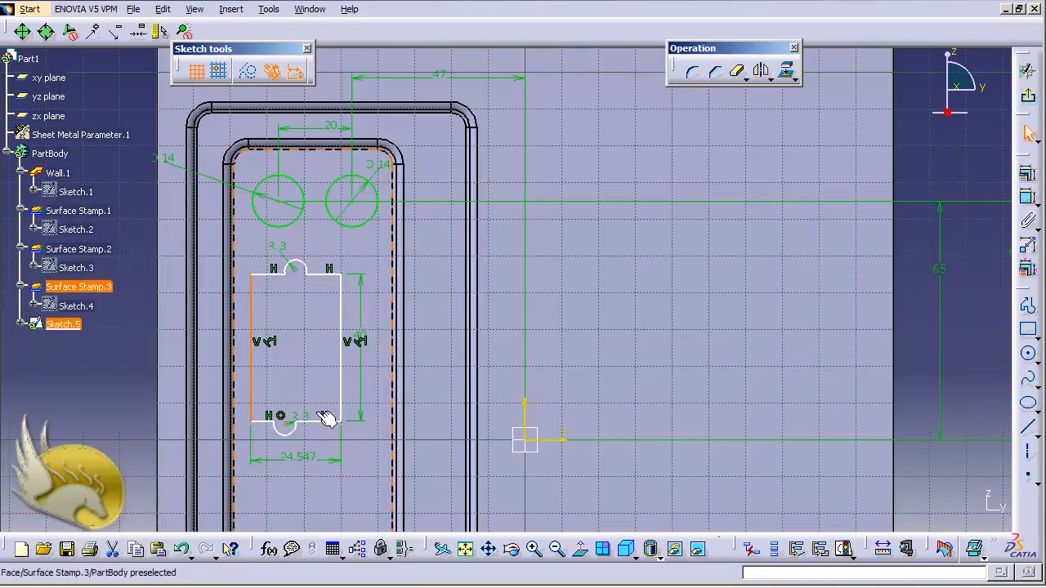
Constrain the profile's two vertical lines to be equidistant from the lower arc's centre point.
{"action": "left_click", "coordinate": [344, 406], "text": "ctrl"}
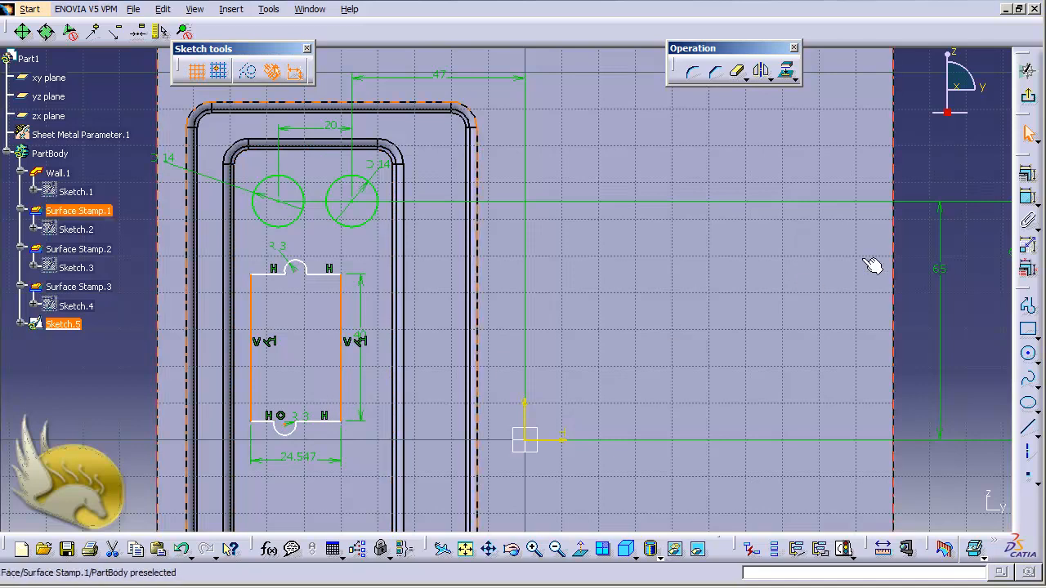
{"action": "left_click", "coordinate": [1023, 201]}
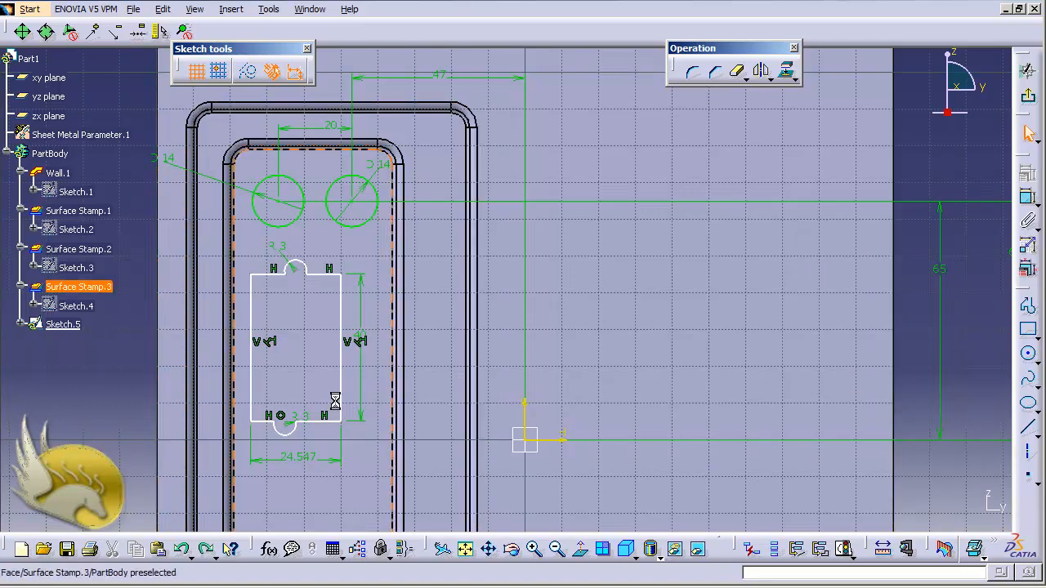
{"action": "left_click", "coordinate": [250, 371]}
{"action": "left_click", "coordinate": [341, 382], "text": "ctrl"}
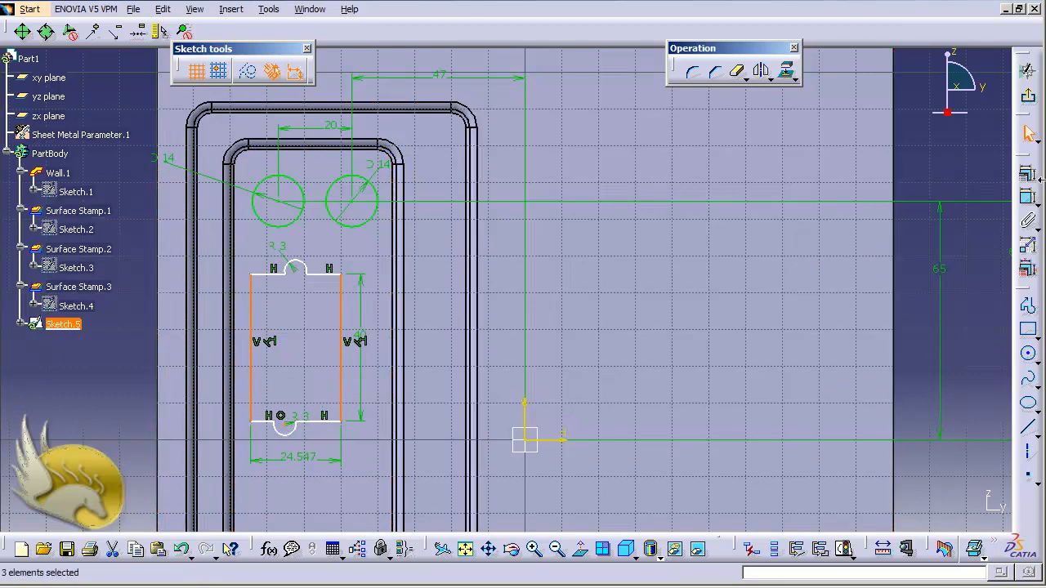
{"action": "left_click", "coordinate": [1027, 178]}
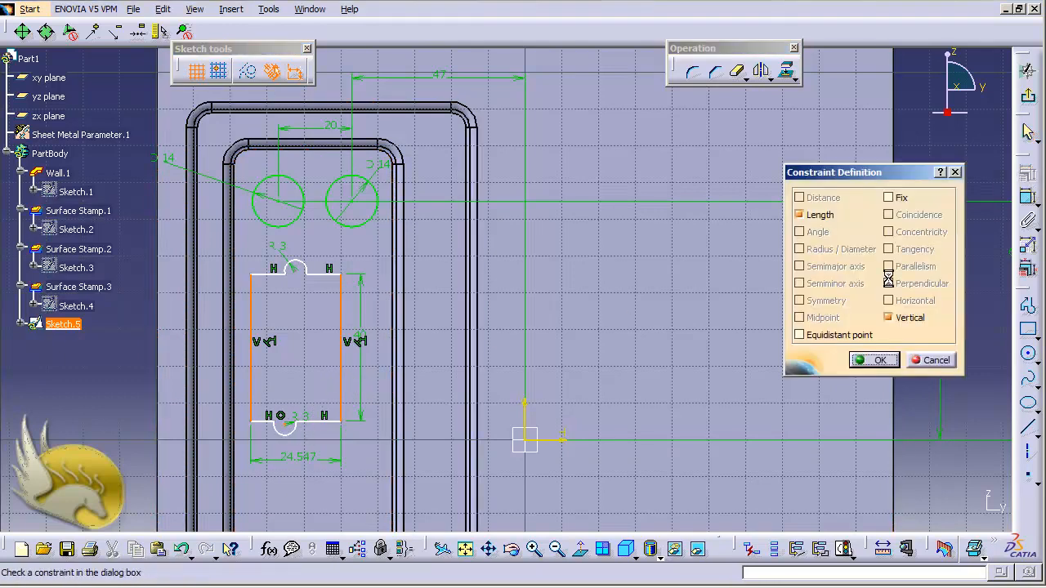
{"action": "left_click", "coordinate": [828, 335]}
{"action": "left_click", "coordinate": [876, 360]}
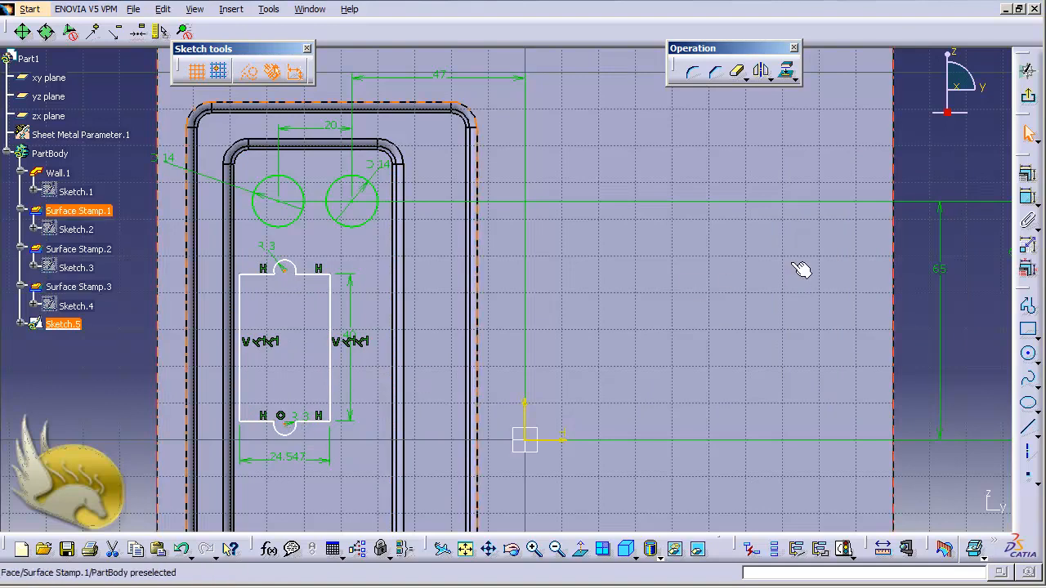
Dimension the vertical distance between the centres of the two end arcs and set it to 40 mm.
{"action": "left_click", "coordinate": [1027, 200]}
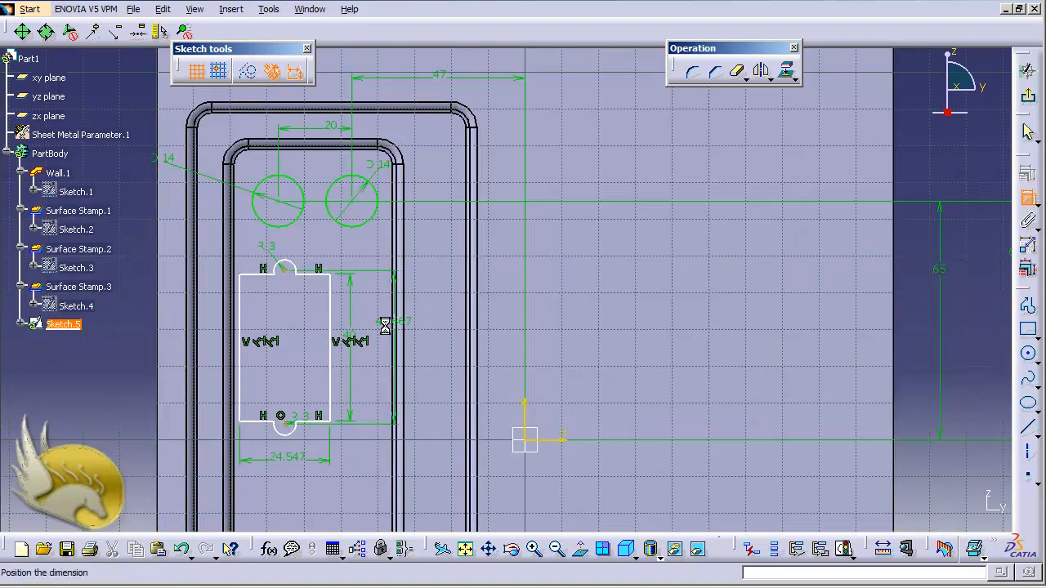
{"action": "left_click", "coordinate": [291, 329]}
{"action": "double_click", "coordinate": [292, 329]}
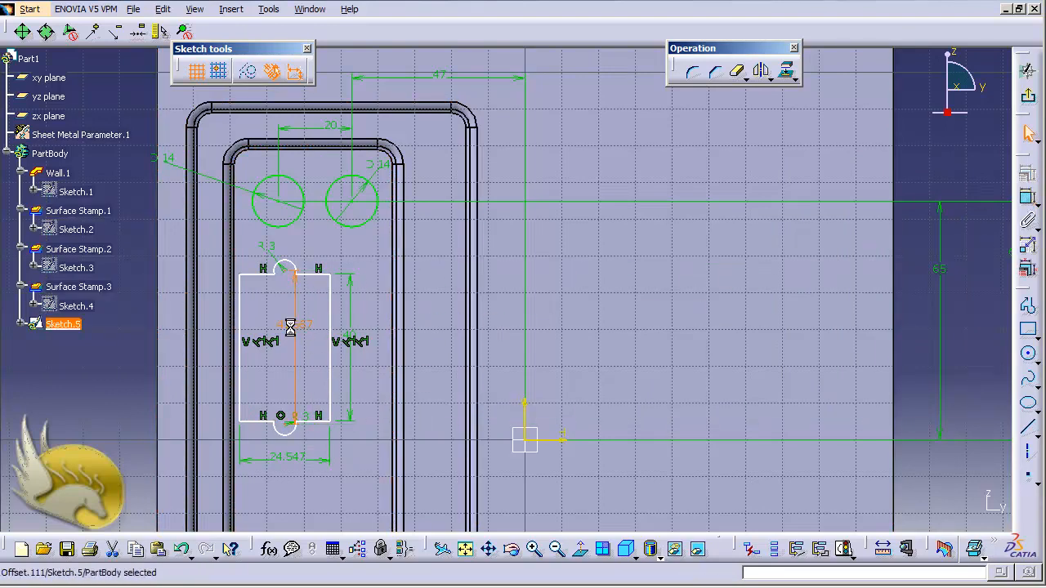
{"action": "type", "text": "40"}
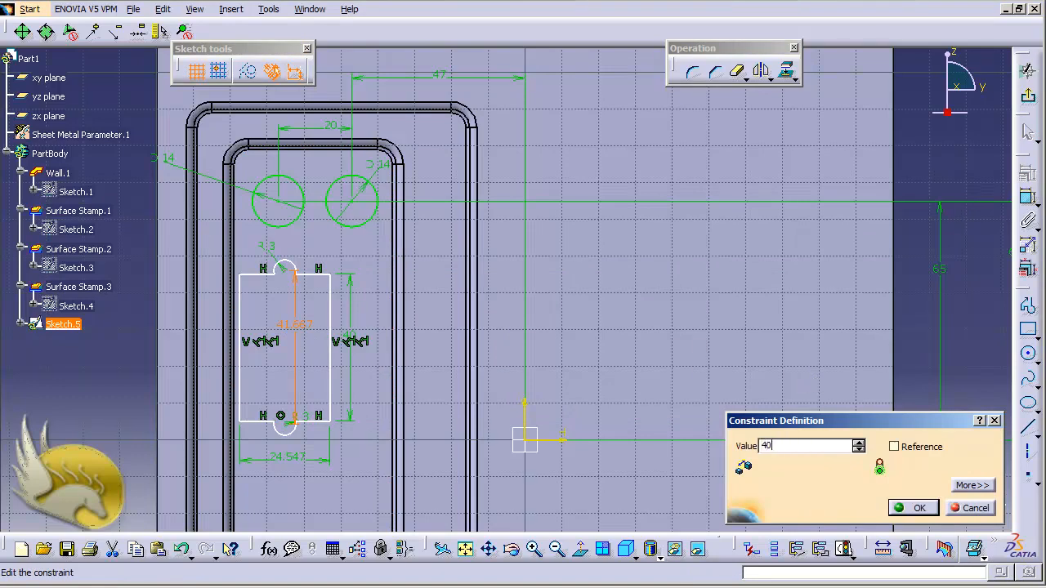
{"action": "key", "text": "Return"}
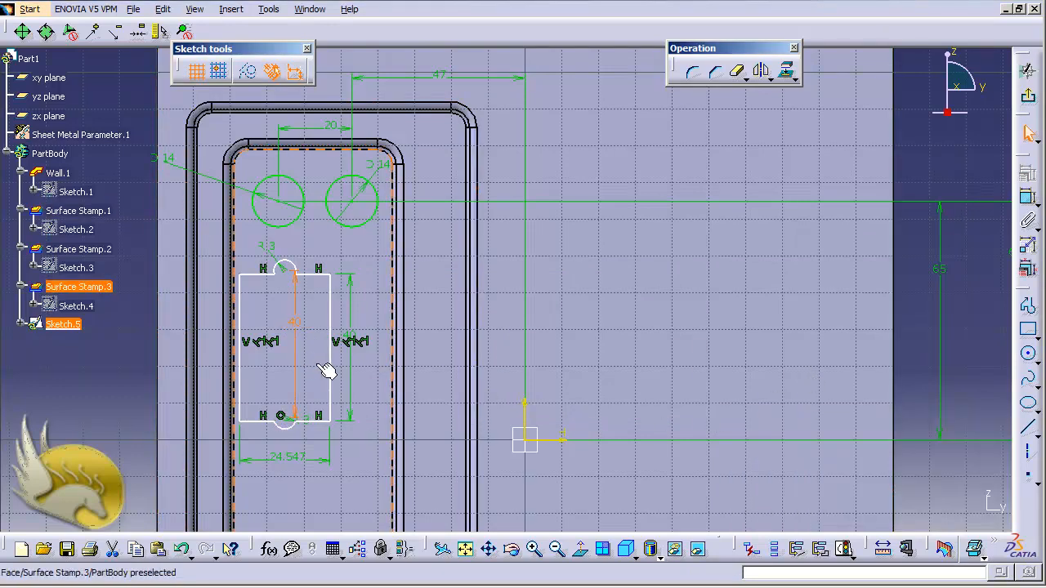
Make the lower arc's centre point coincident with the right segment of the profile's lower edge.
{"action": "left_click", "coordinate": [303, 421]}
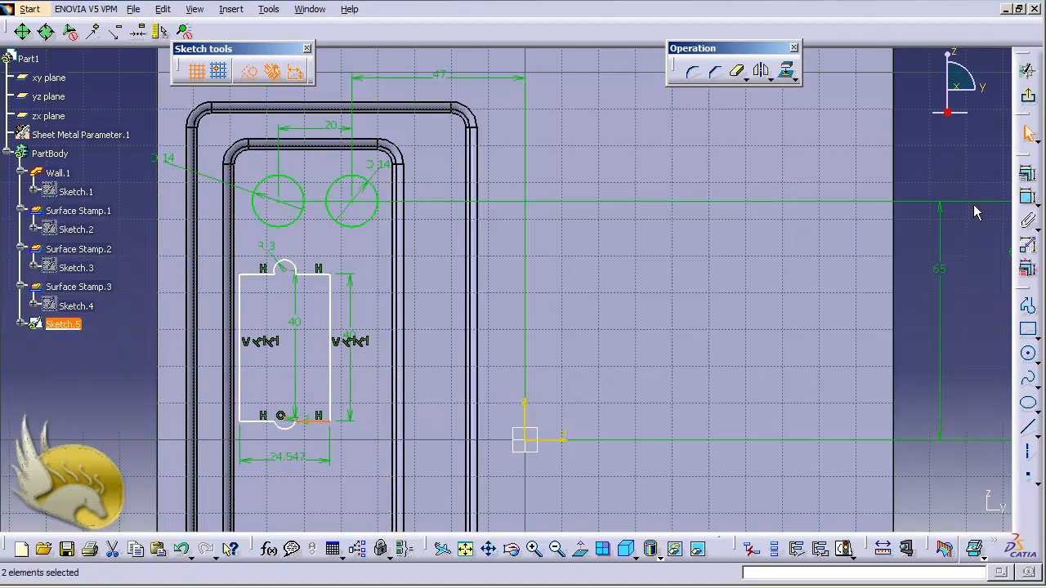
{"action": "left_click", "coordinate": [1025, 177]}
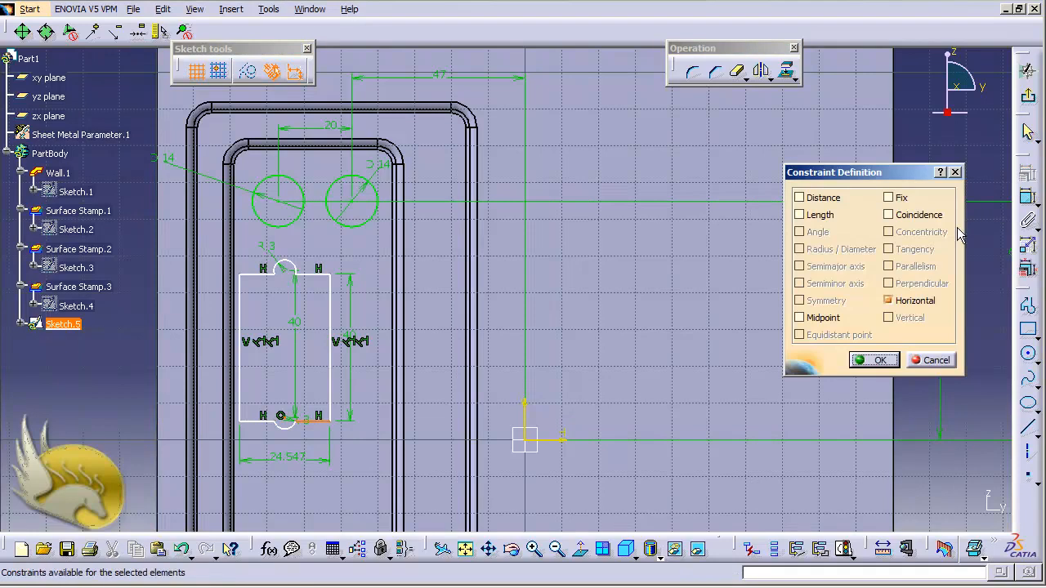
{"action": "left_click", "coordinate": [915, 216]}
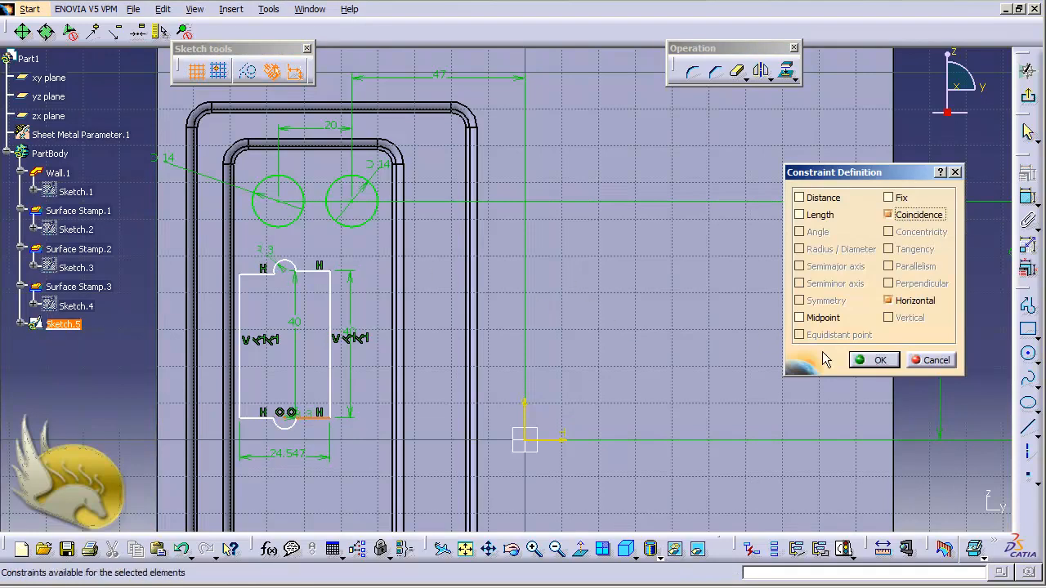
{"action": "left_click", "coordinate": [866, 361]}
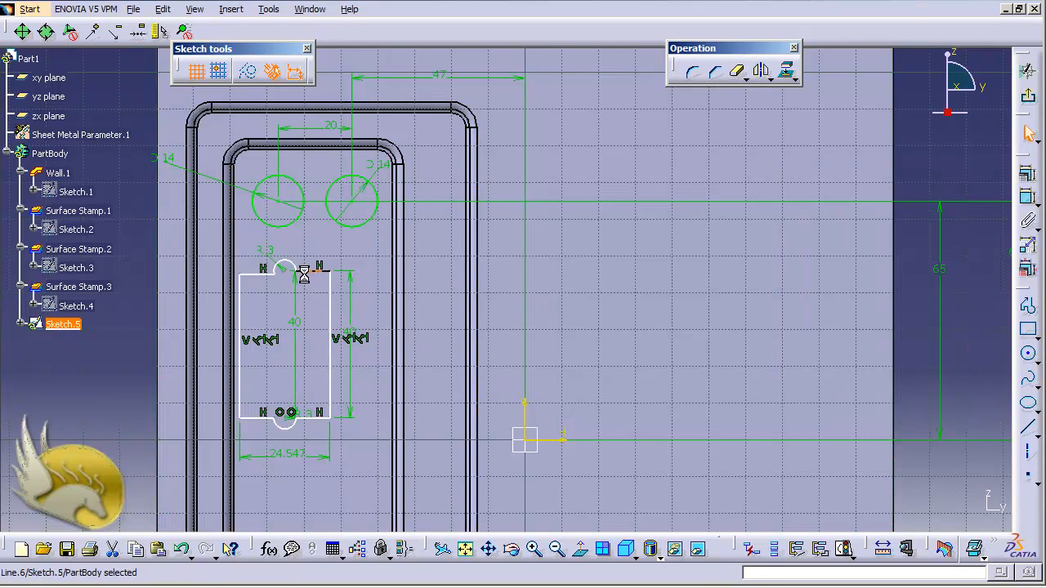
Make the two horizontal segments on either side of the upper arc coincident.
{"action": "left_click", "coordinate": [269, 275], "text": "ctrl"}
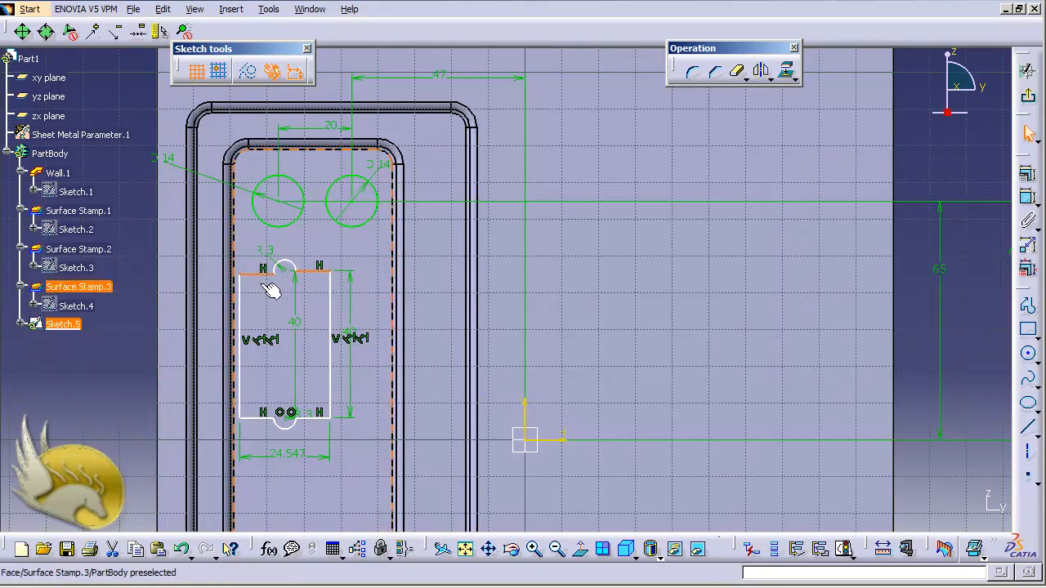
{"action": "left_click", "coordinate": [1029, 176]}
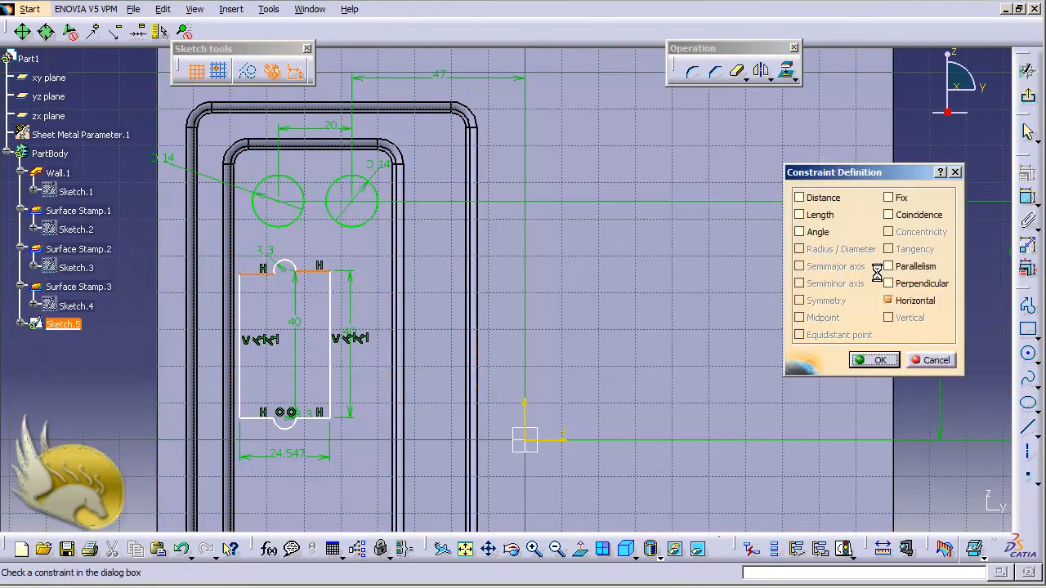
{"action": "left_click", "coordinate": [888, 215]}
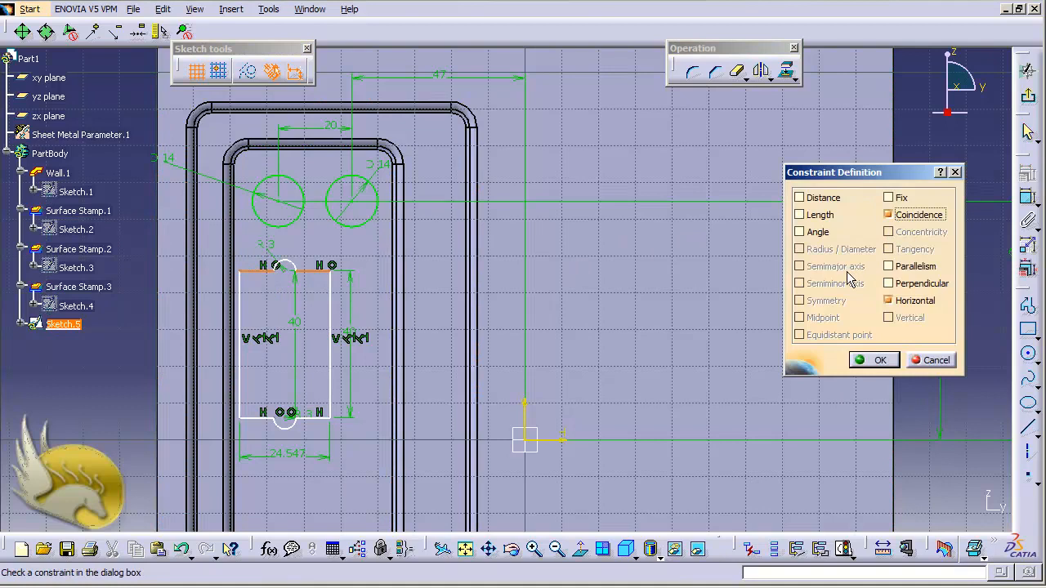
{"action": "left_click", "coordinate": [873, 360]}
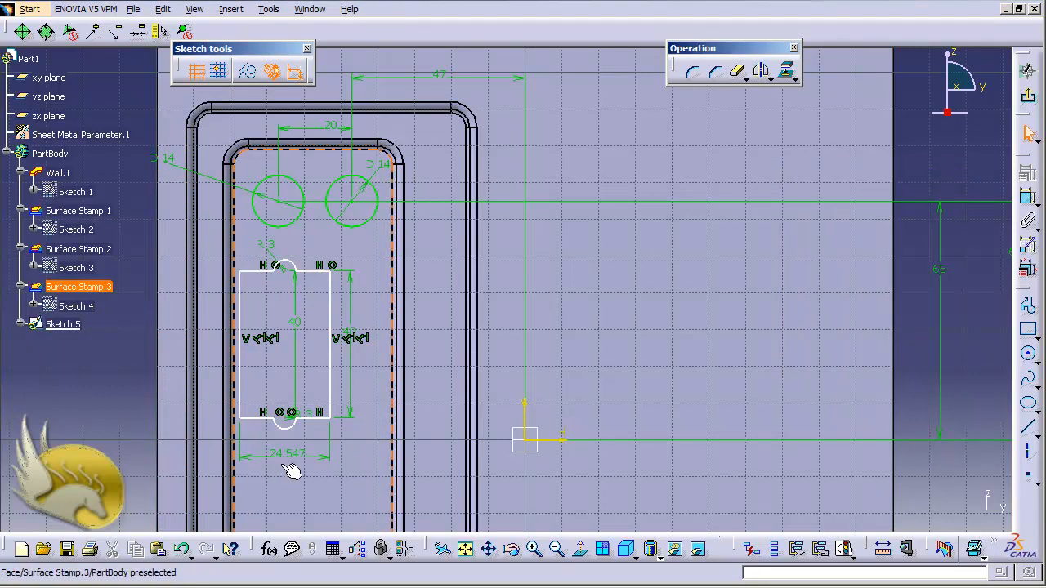
Make the two horizontal segments on either side of the lower arc coincident.
{"action": "left_click", "coordinate": [260, 417]}
{"action": "left_click", "coordinate": [308, 417], "text": "ctrl"}
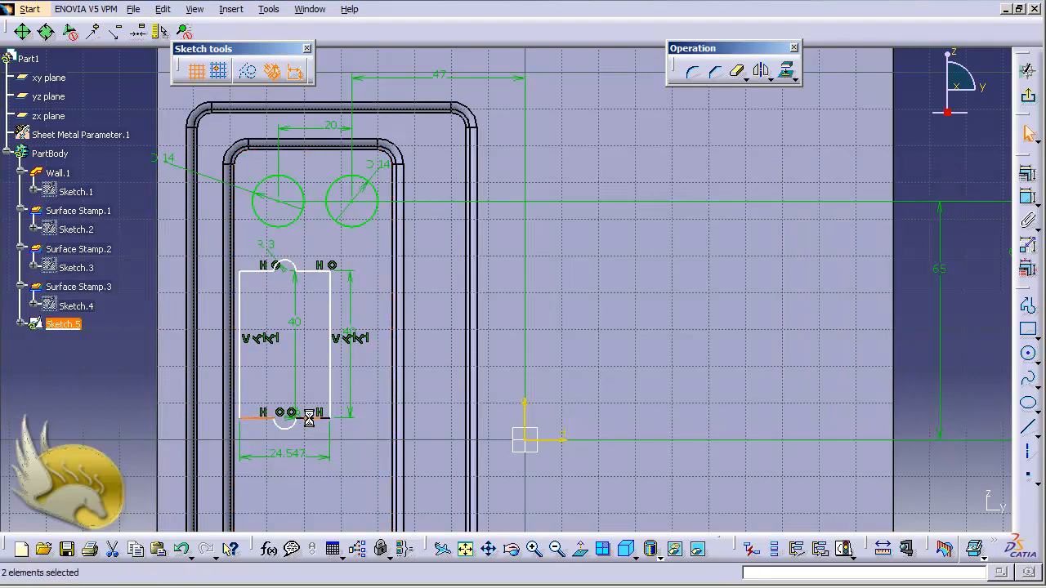
{"action": "left_click", "coordinate": [1027, 174]}
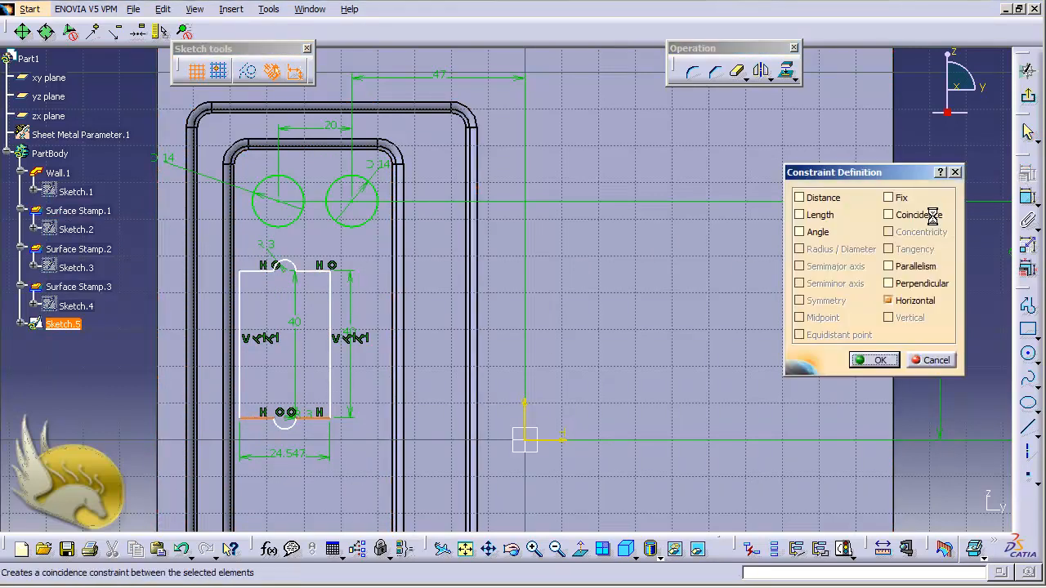
{"action": "left_click", "coordinate": [932, 215]}
{"action": "left_click", "coordinate": [868, 361]}
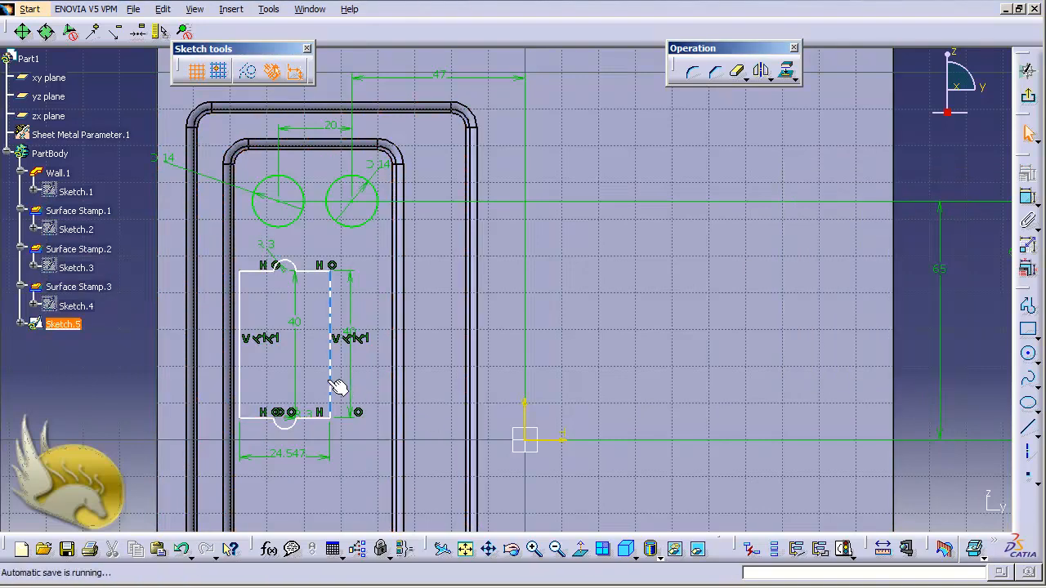
Set the distance between the profile's two vertical lines to 12 mm.
{"action": "double_click", "coordinate": [295, 460]}
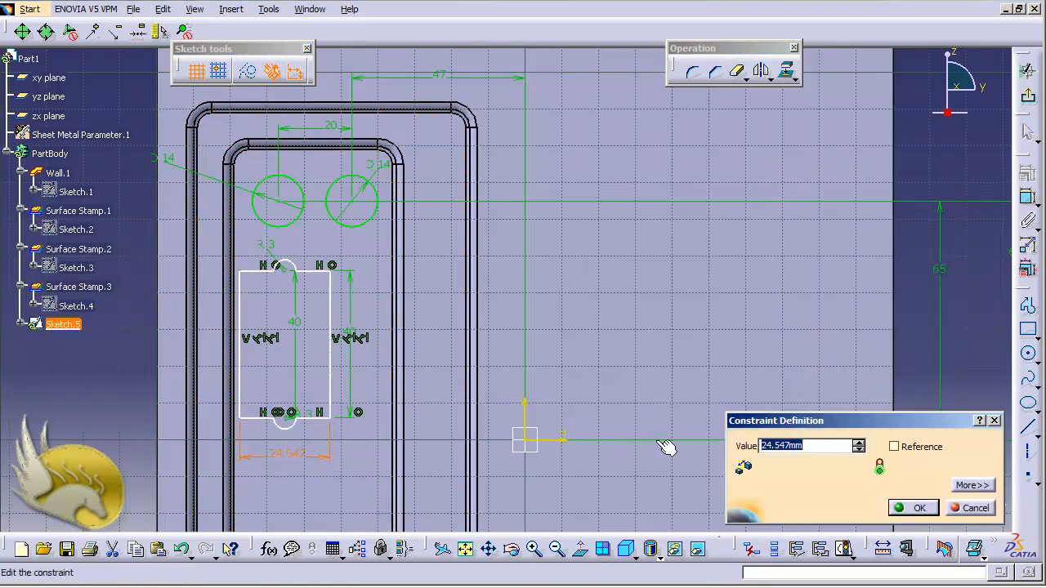
{"action": "type", "text": "12"}
{"action": "key", "text": "Return"}
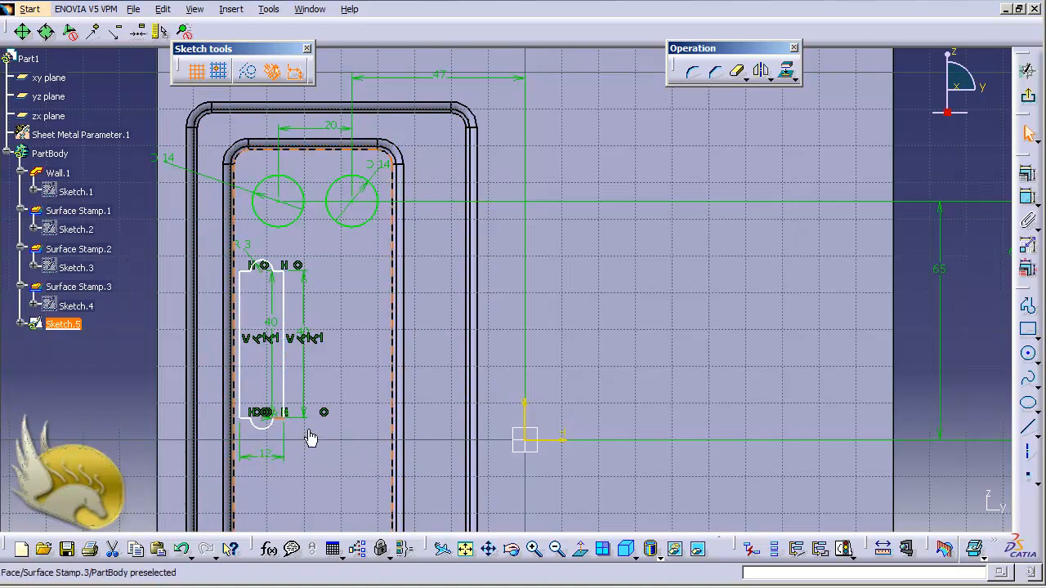
Dimension the vertical distance from the profile's lower edge to the horizontal axis and set it to 10 mm.
{"action": "left_click", "coordinate": [560, 443]}
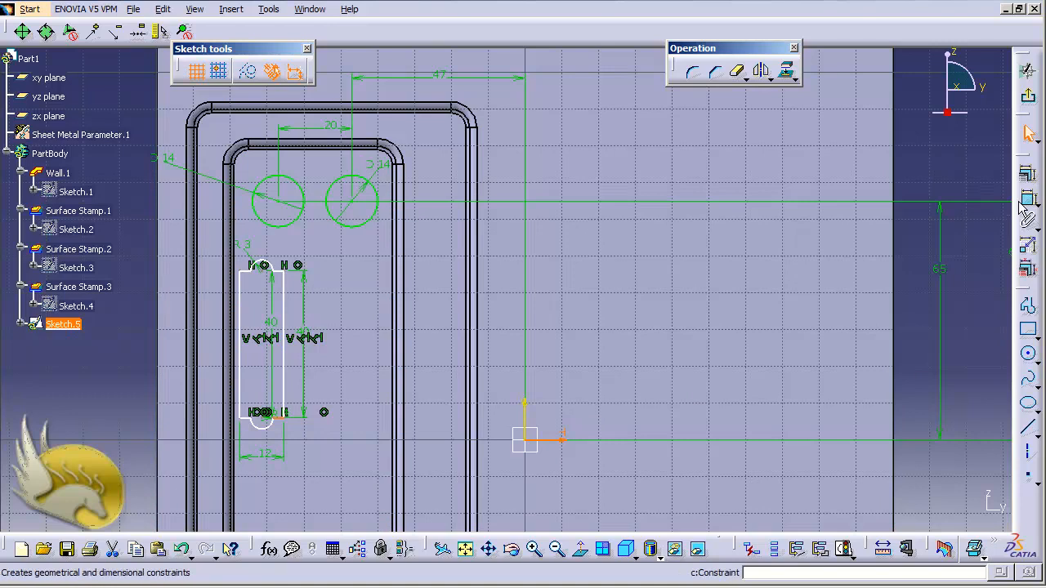
{"action": "left_click", "coordinate": [1027, 243]}
{"action": "left_click", "coordinate": [918, 371]}
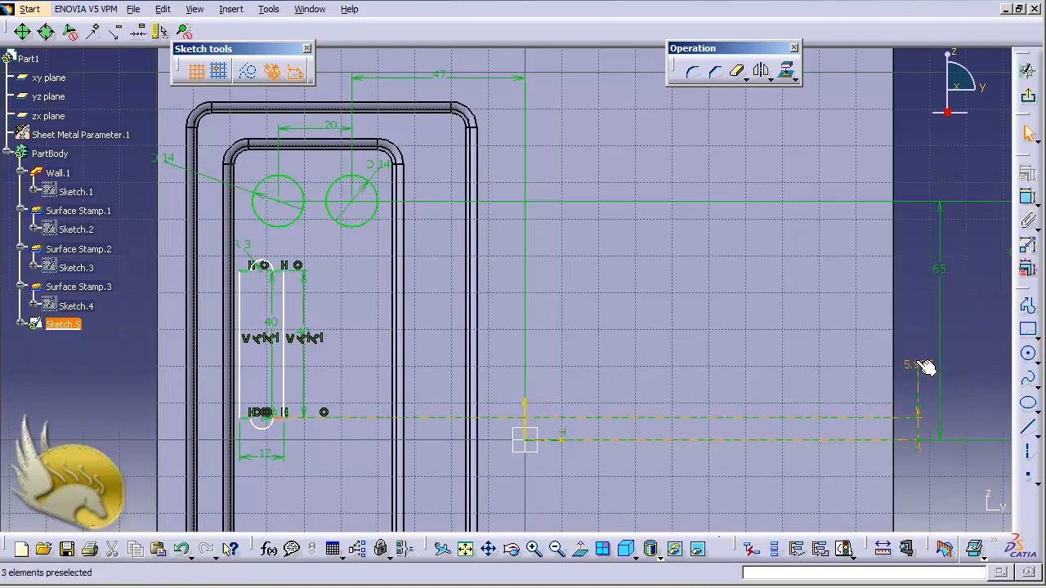
{"action": "double_click", "coordinate": [919, 366]}
{"action": "type", "text": "10"}
{"action": "key", "text": "Return"}
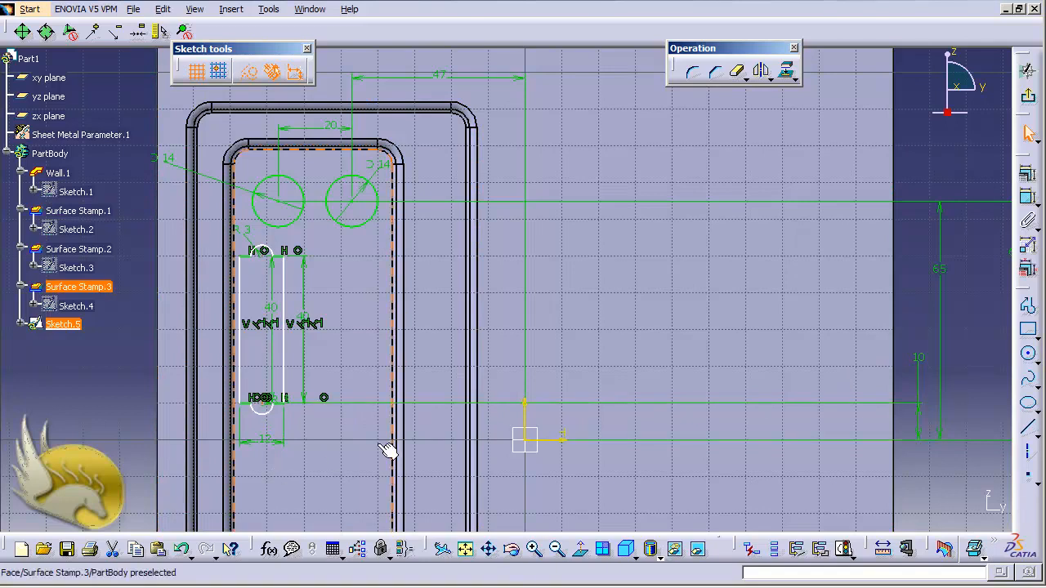
Dimension the horizontal distance from the profile's arc centre to the vertical axis and set it to 47 mm.
{"action": "left_click", "coordinate": [530, 424]}
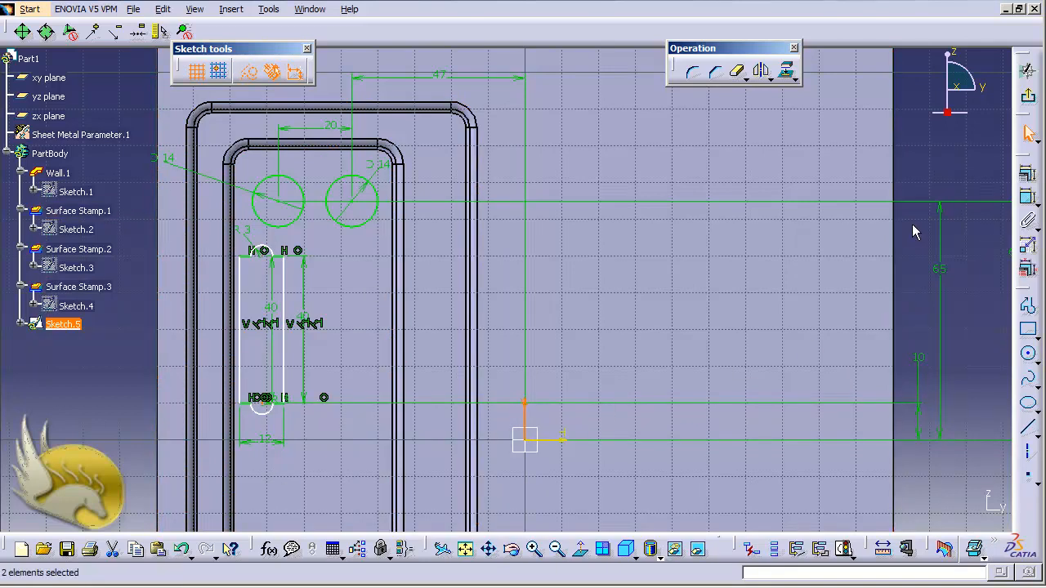
{"action": "left_click", "coordinate": [1026, 206]}
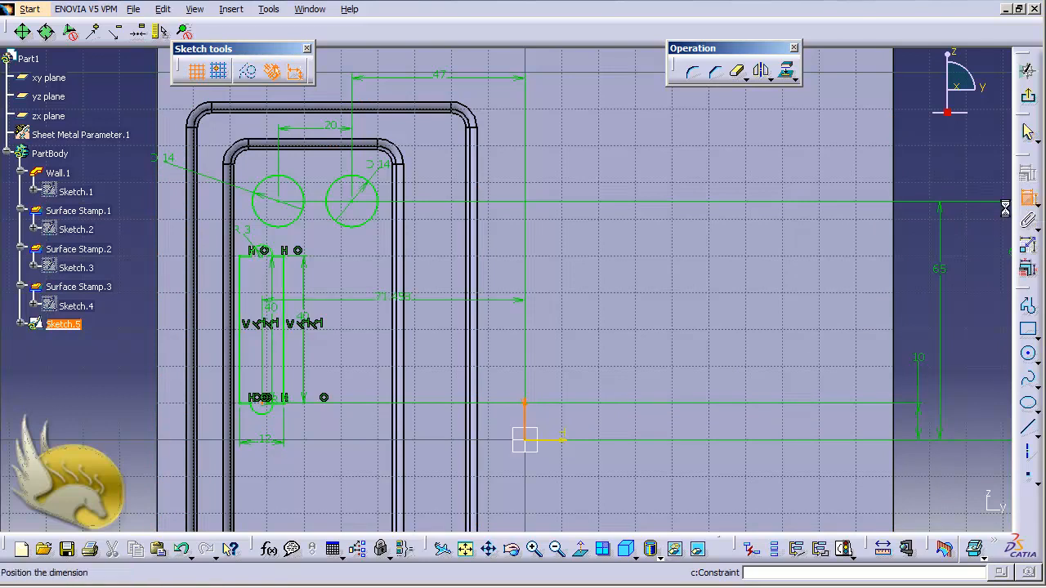
{"action": "left_click", "coordinate": [923, 254]}
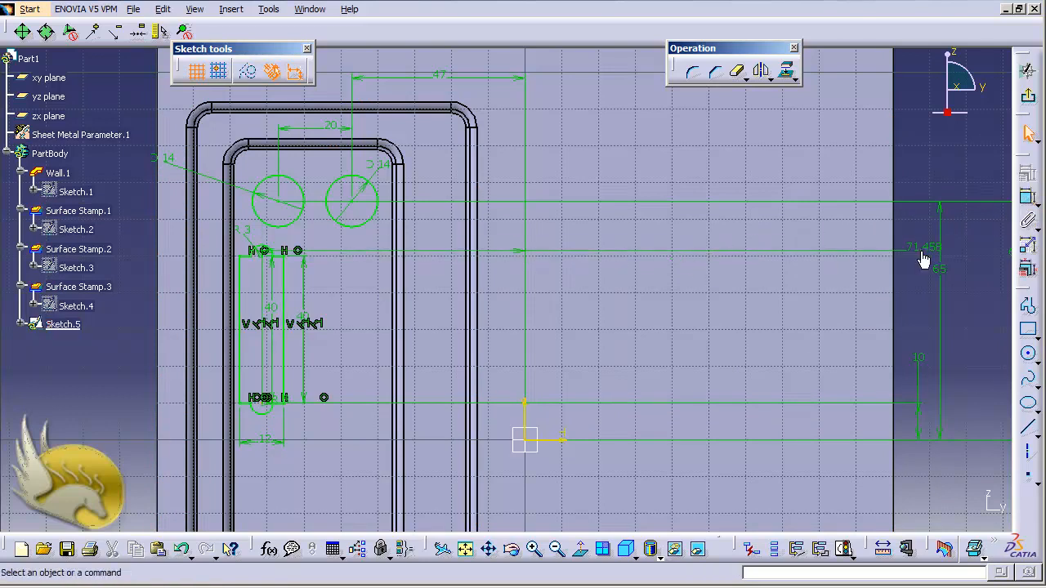
{"action": "double_click", "coordinate": [921, 248]}
{"action": "type", "text": "47"}
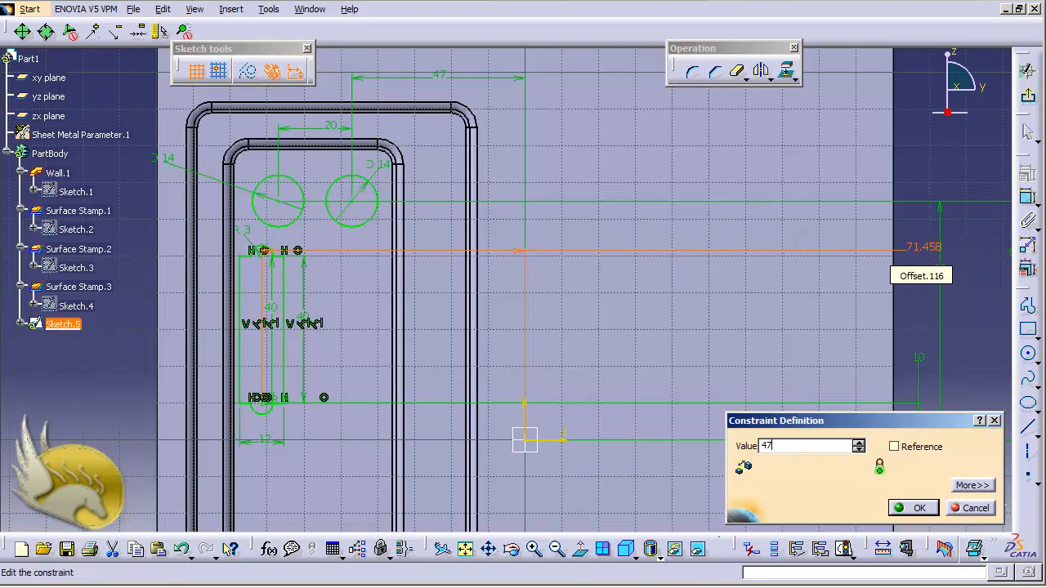
{"action": "key", "text": "Return"}
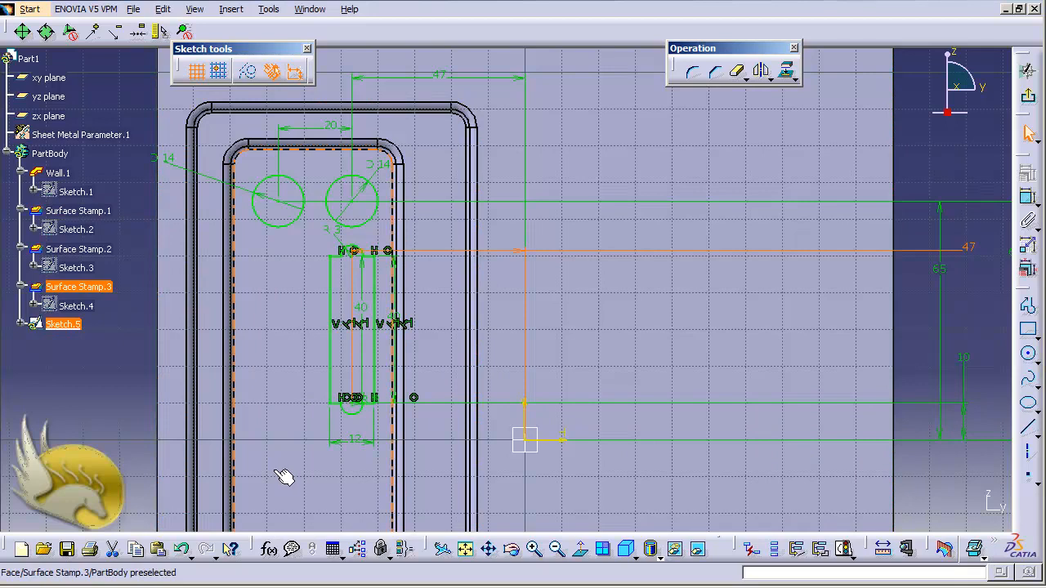
Sketch a rectangle about 25 mm wide and 12 mm high near the lower end of the inner stamp face.
{"action": "scroll", "coordinate": [300, 477], "scroll_direction": "up", "scroll_amount": 3}
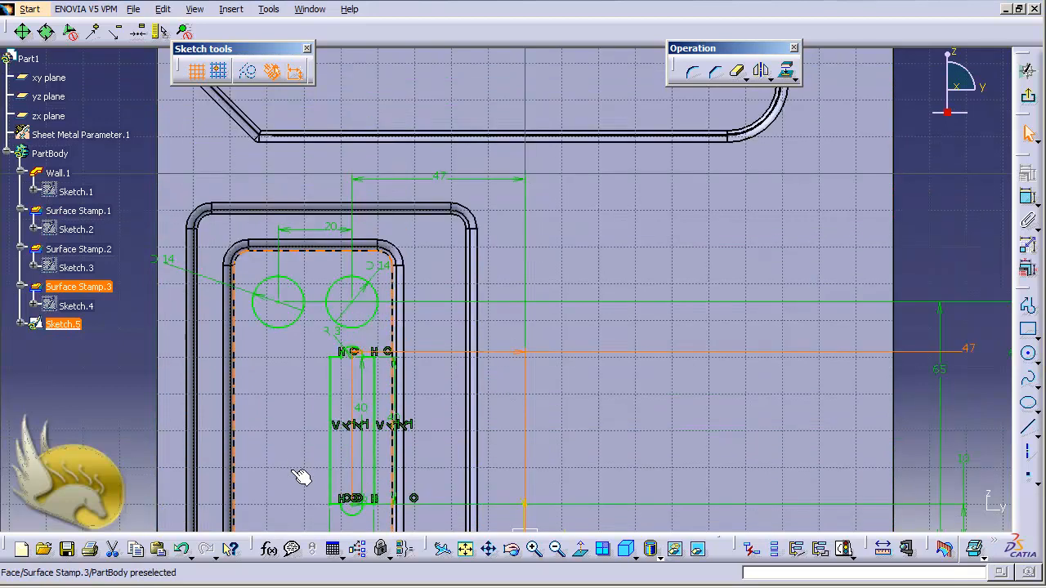
{"action": "scroll", "coordinate": [301, 477], "scroll_direction": "down", "scroll_amount": 9}
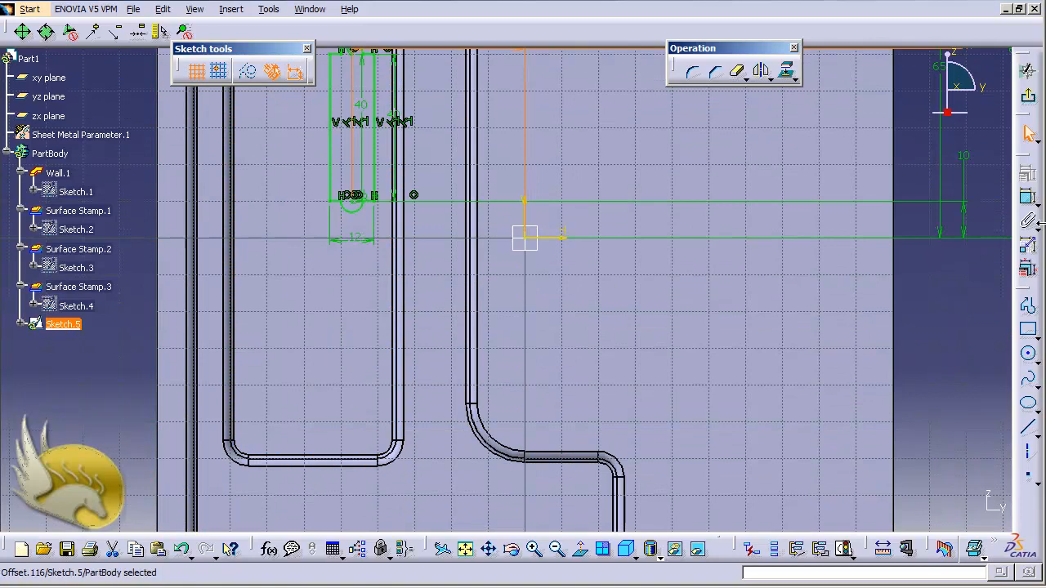
{"action": "left_click", "coordinate": [1028, 330]}
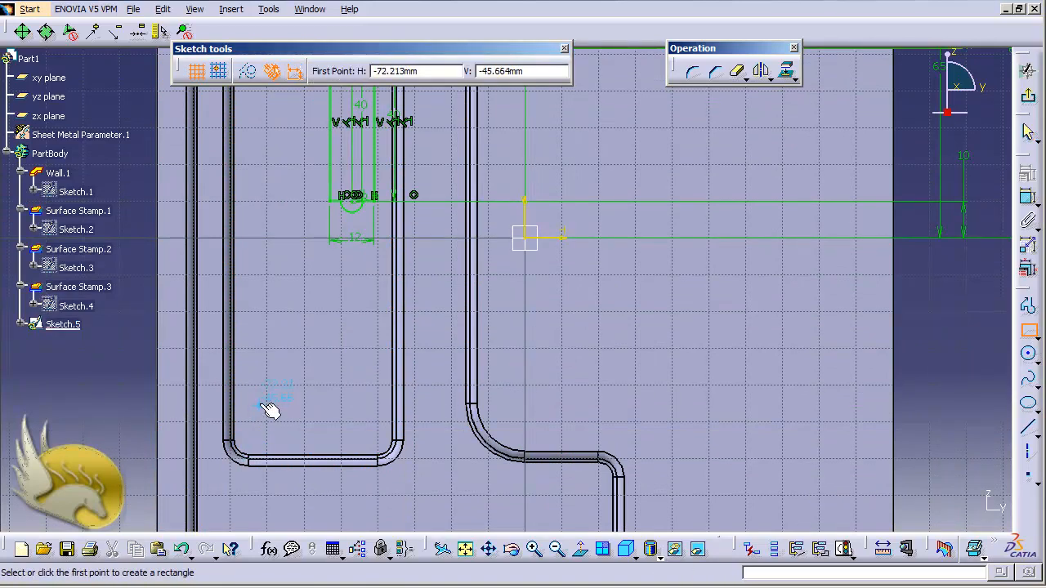
{"action": "left_click", "coordinate": [270, 363]}
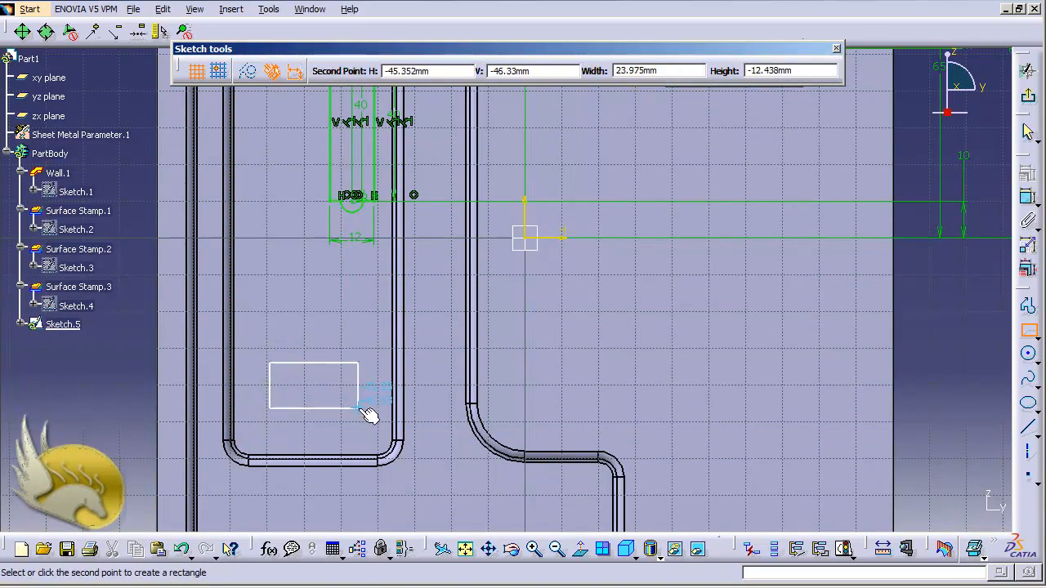
{"action": "left_click", "coordinate": [363, 407]}
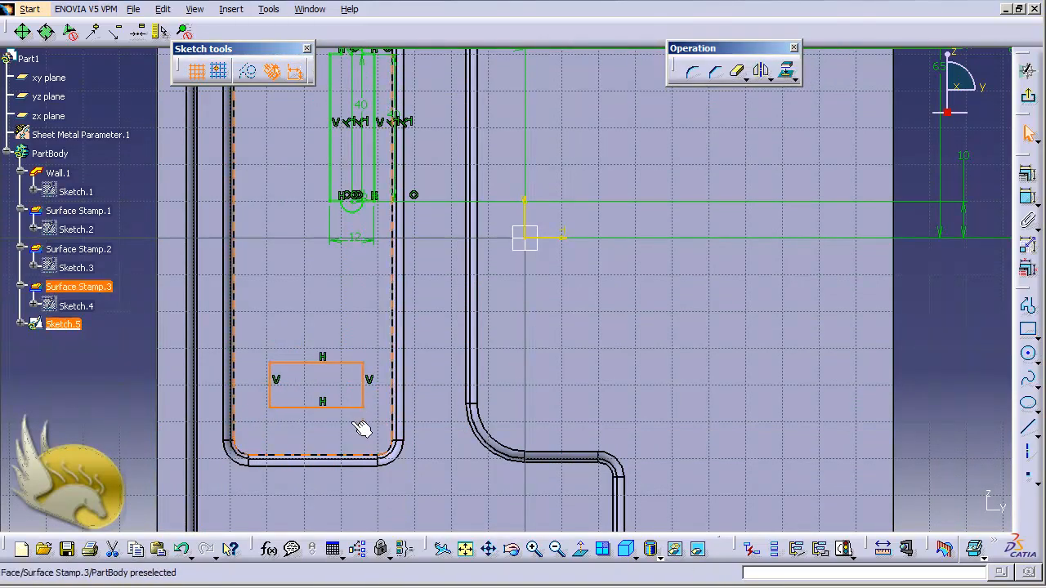
{"action": "left_click", "coordinate": [359, 441]}
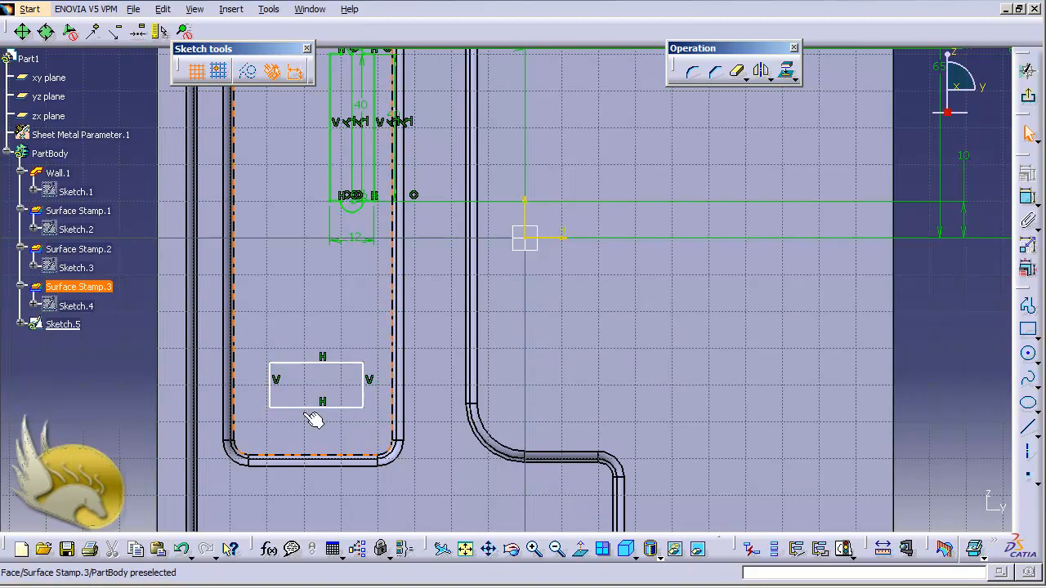
Dimension the rectangle's left edge and set its length to 15 mm.
{"action": "left_click", "coordinate": [273, 396]}
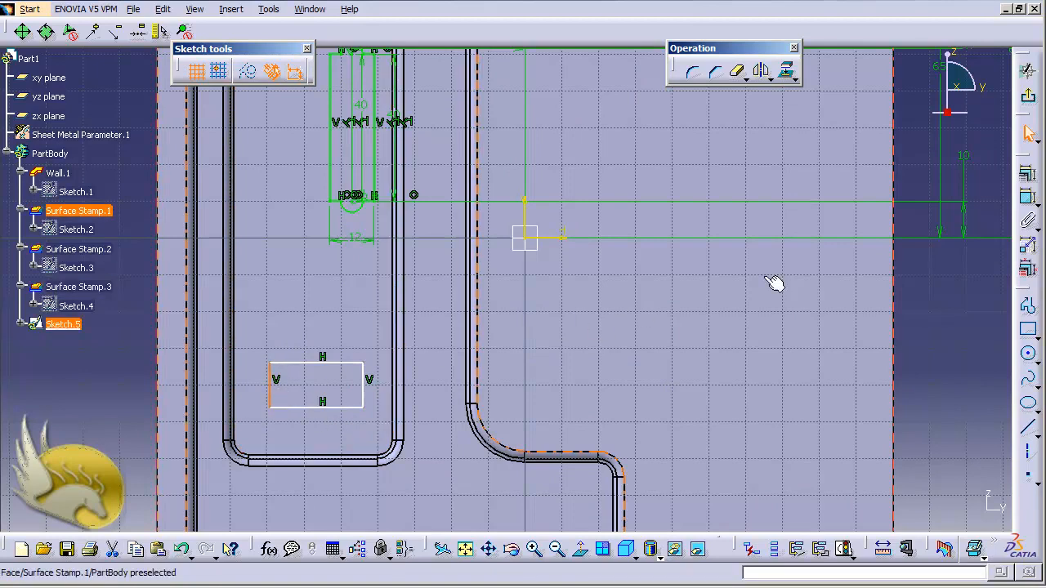
{"action": "left_click", "coordinate": [1027, 202]}
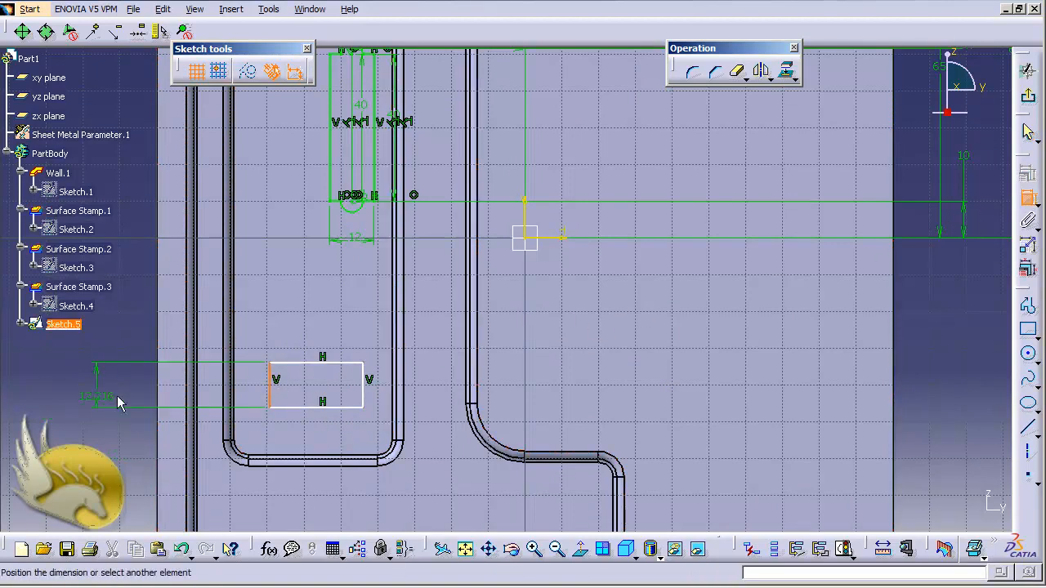
{"action": "left_click", "coordinate": [128, 391]}
{"action": "double_click", "coordinate": [127, 390]}
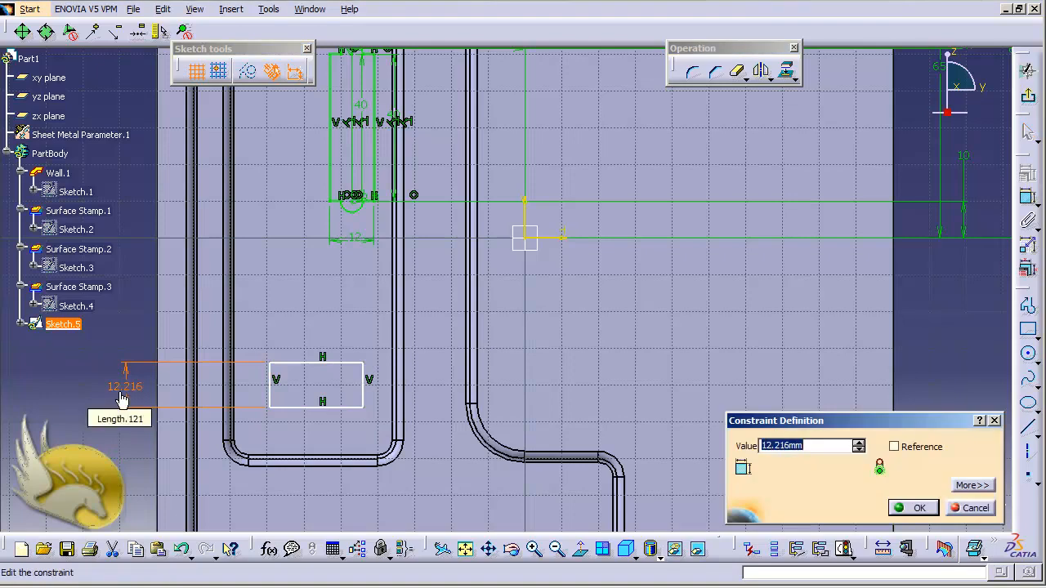
{"action": "type", "text": "15mm"}
{"action": "key", "text": "Return"}
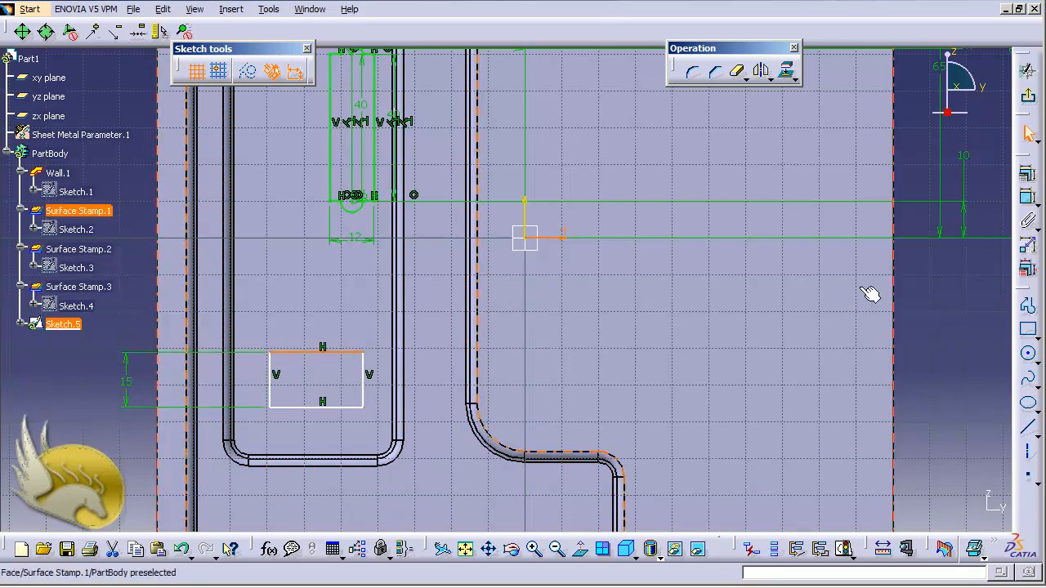
Dimension the distance from the rectangle's upper edge to the horizontal axis and set it to 25 mm.
{"action": "left_click", "coordinate": [1026, 197]}
{"action": "left_click", "coordinate": [928, 299]}
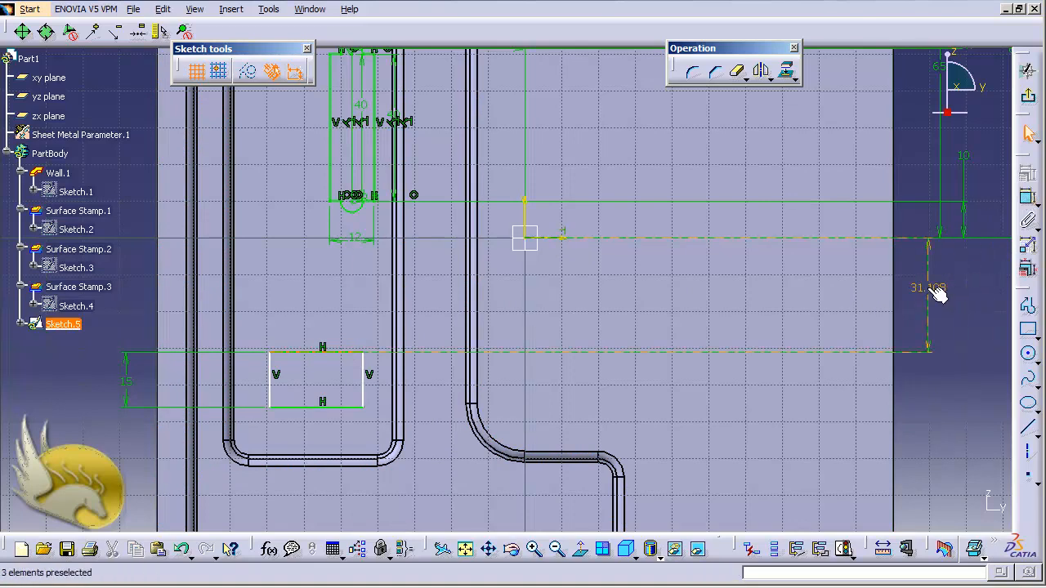
{"action": "double_click", "coordinate": [926, 287]}
{"action": "type", "text": "25"}
{"action": "key", "text": "Return"}
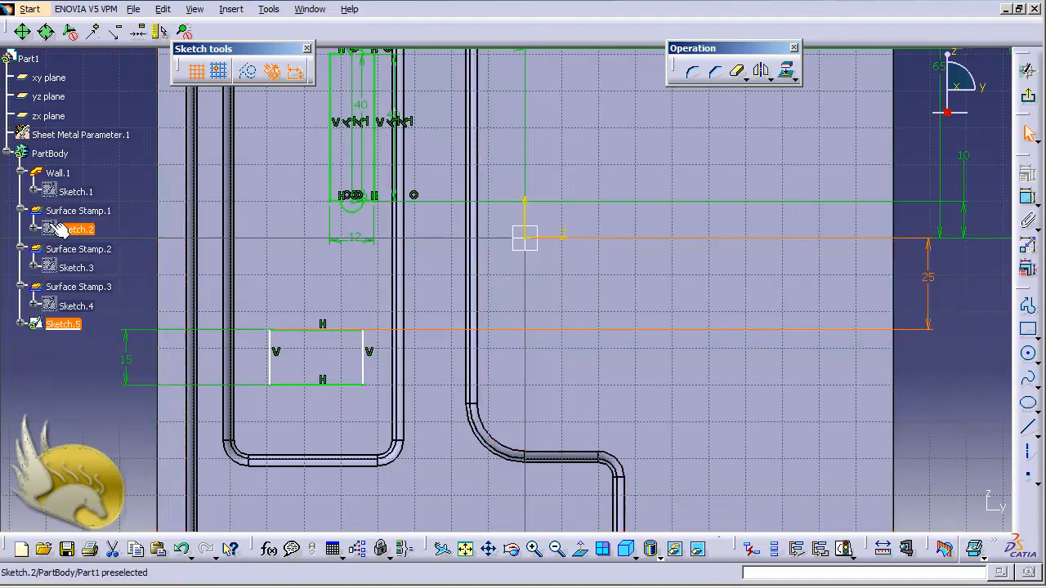
Dimension the rectangle's upper edge and set its length to 36 mm.
{"action": "left_click", "coordinate": [311, 330]}
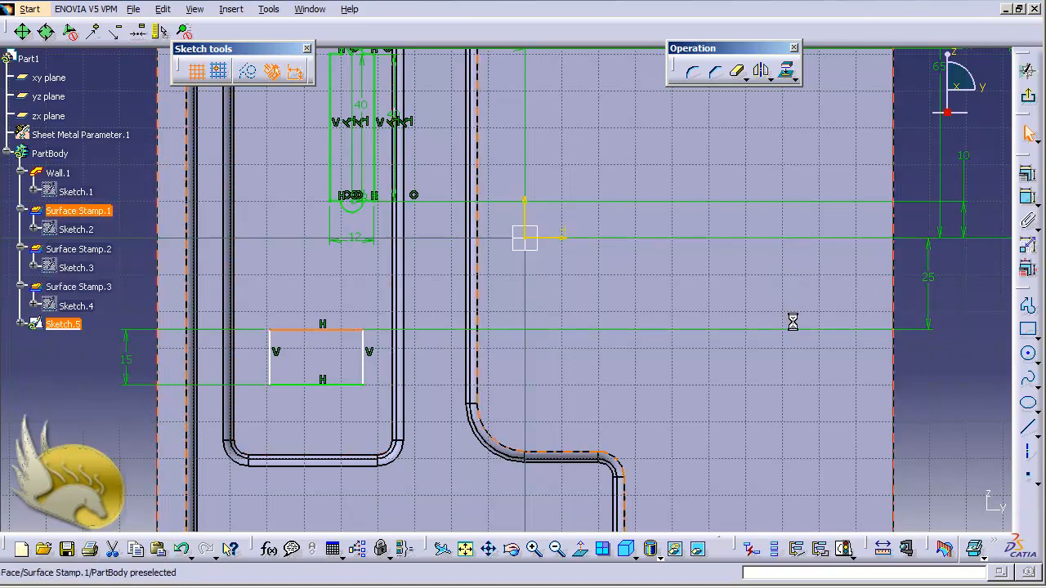
{"action": "left_click", "coordinate": [1029, 202]}
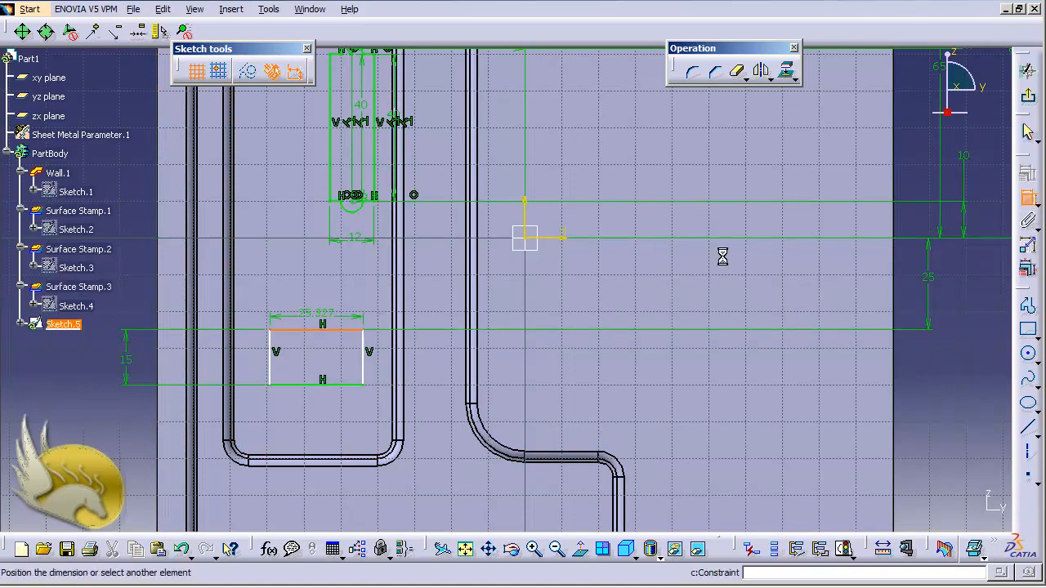
{"action": "left_click", "coordinate": [337, 294]}
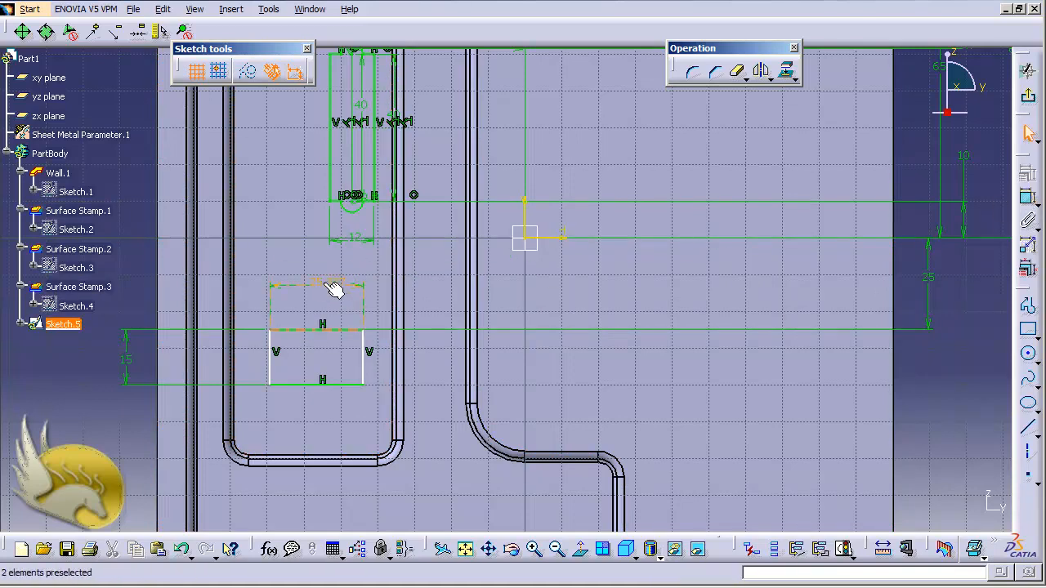
{"action": "double_click", "coordinate": [334, 287]}
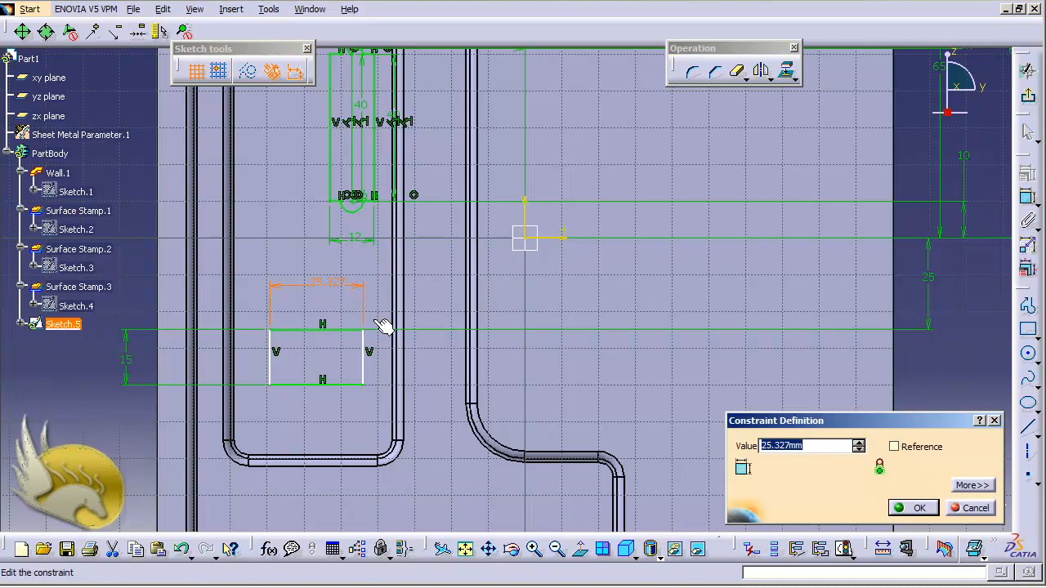
{"action": "type", "text": "36"}
{"action": "key", "text": "Return"}
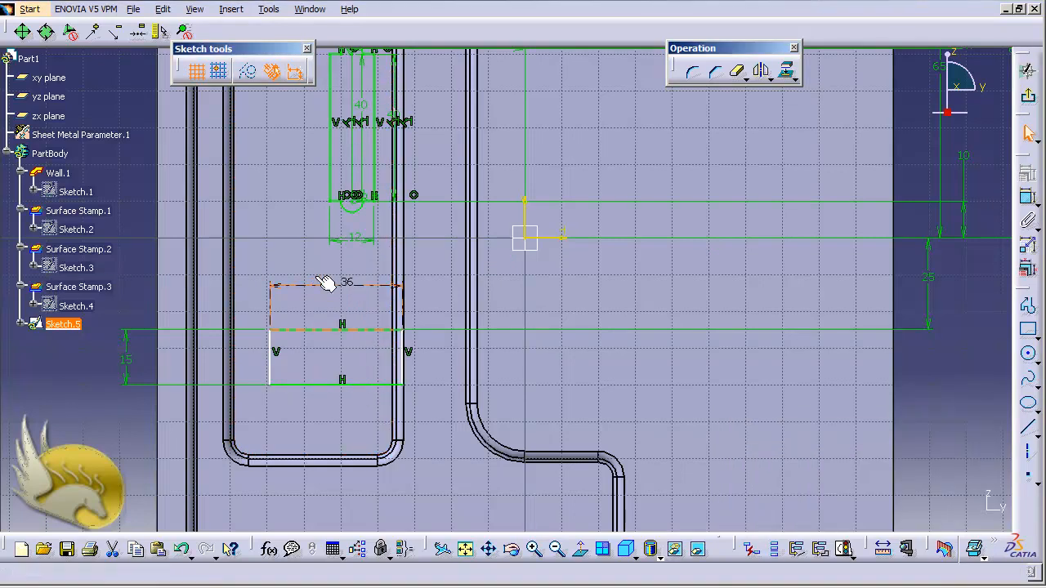
Change the length of the rectangle's upper edge to 32 mm.
{"action": "double_click", "coordinate": [344, 286]}
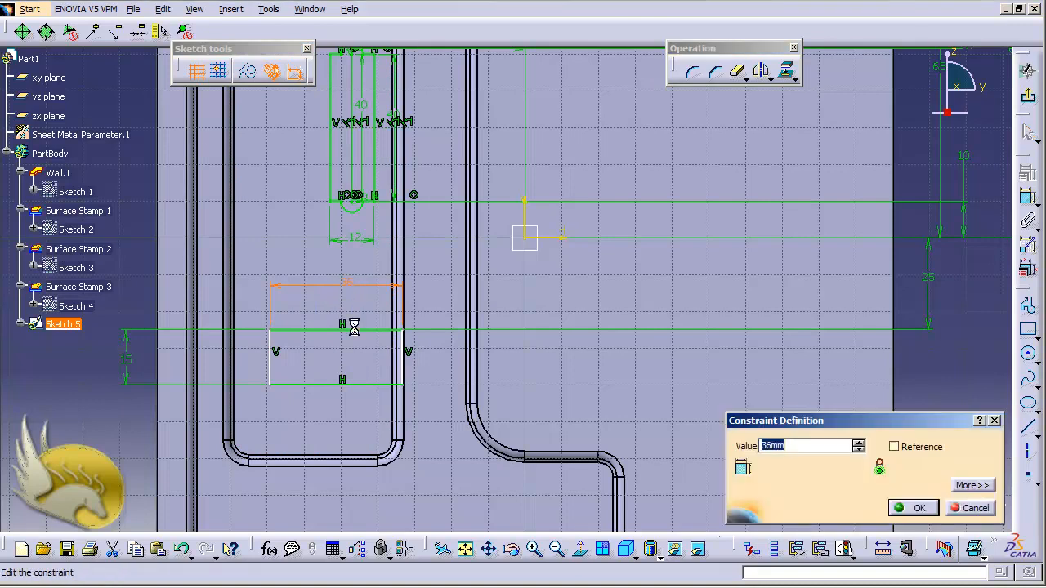
{"action": "type", "text": "32"}
{"action": "key", "text": "Return"}
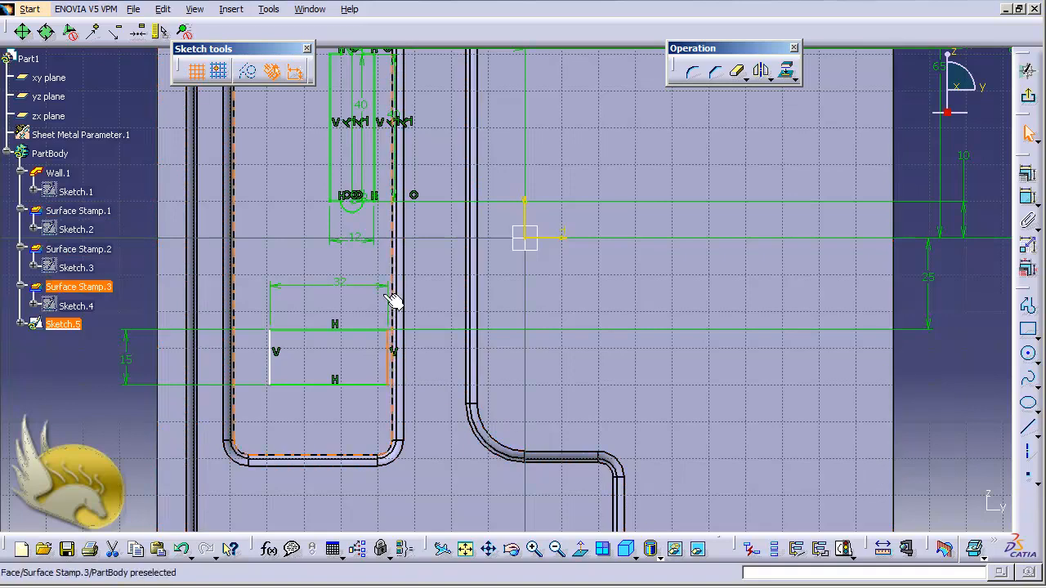
{"action": "left_click", "coordinate": [373, 177], "text": "ctrl"}
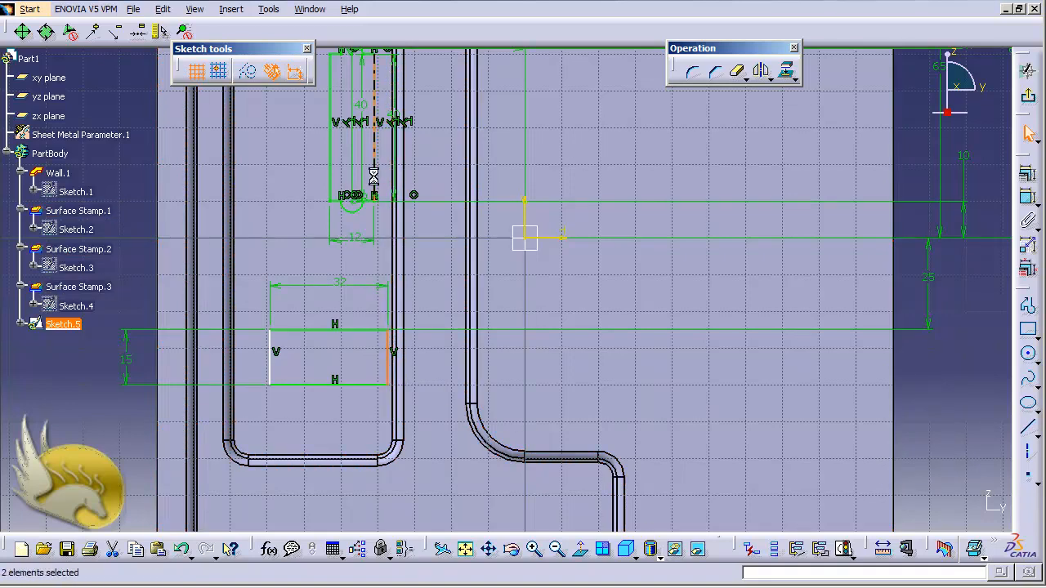
{"action": "left_click", "coordinate": [1029, 97]}
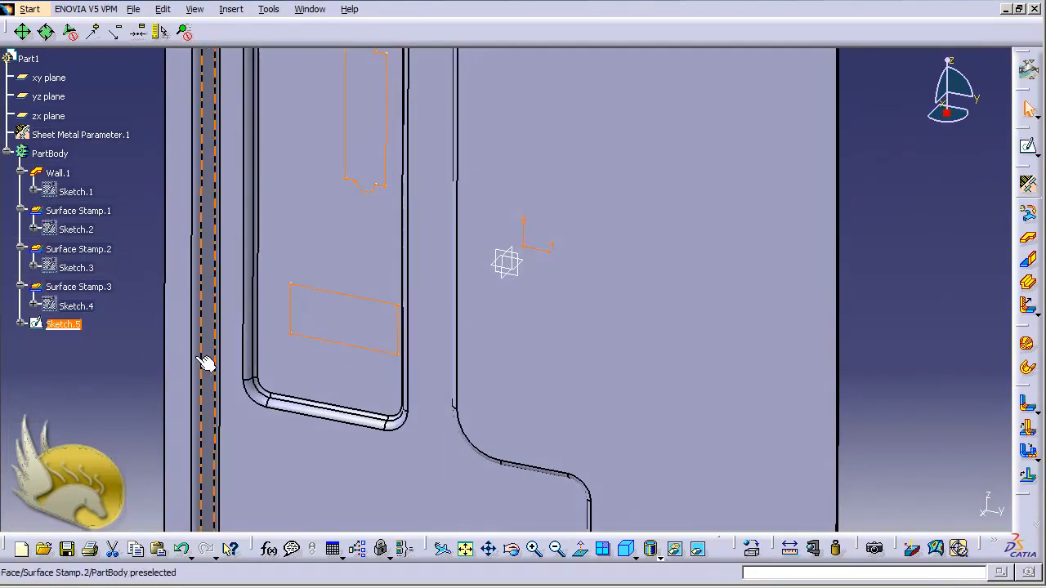
{"action": "double_click", "coordinate": [78, 325]}
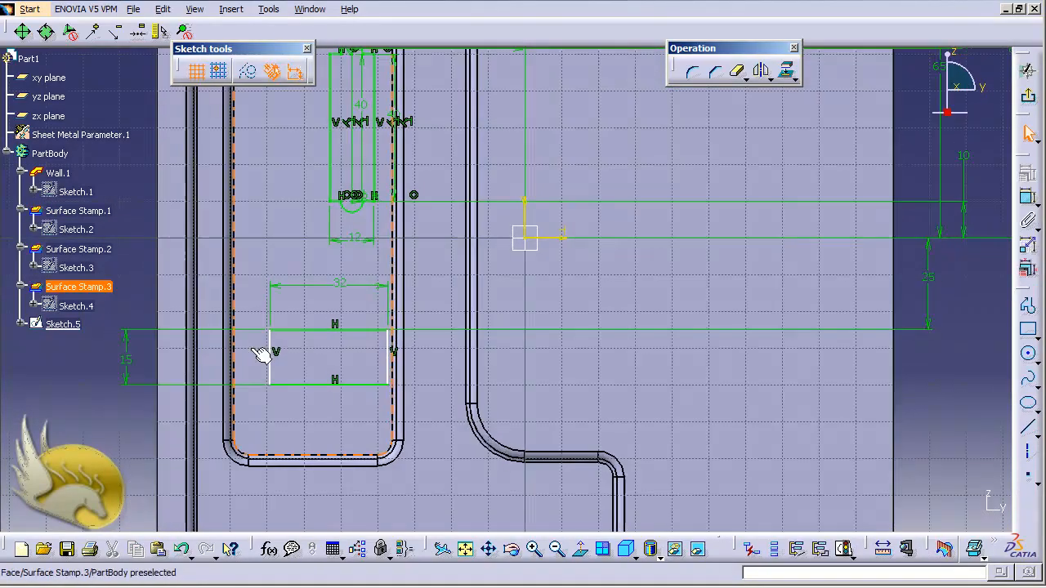
Make the rectangle's right edge coincident with the right vertical line of the 12 mm wide profile, and exit the sketch.
{"action": "left_click", "coordinate": [391, 359]}
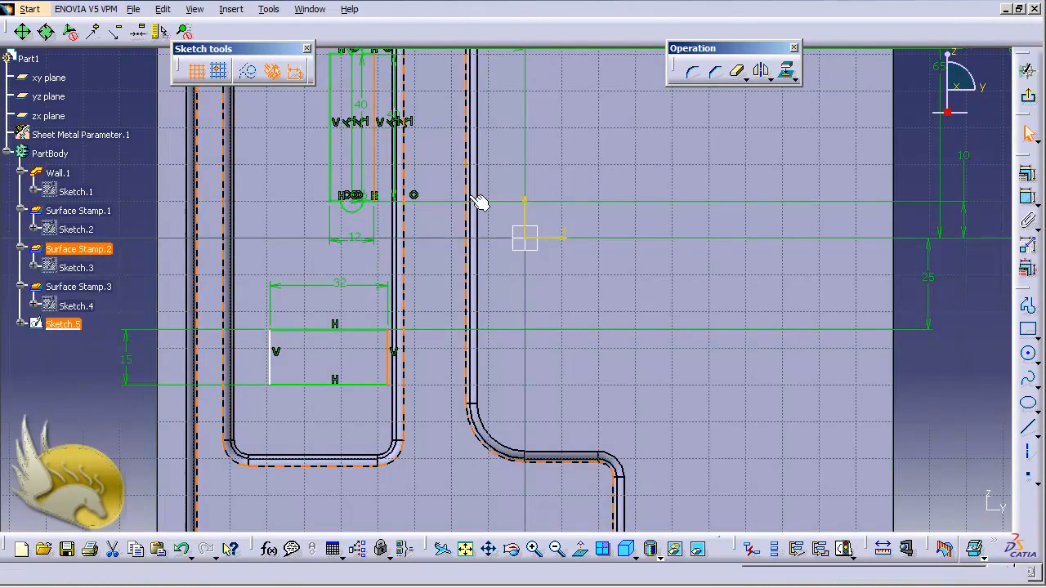
{"action": "left_click", "coordinate": [1028, 175]}
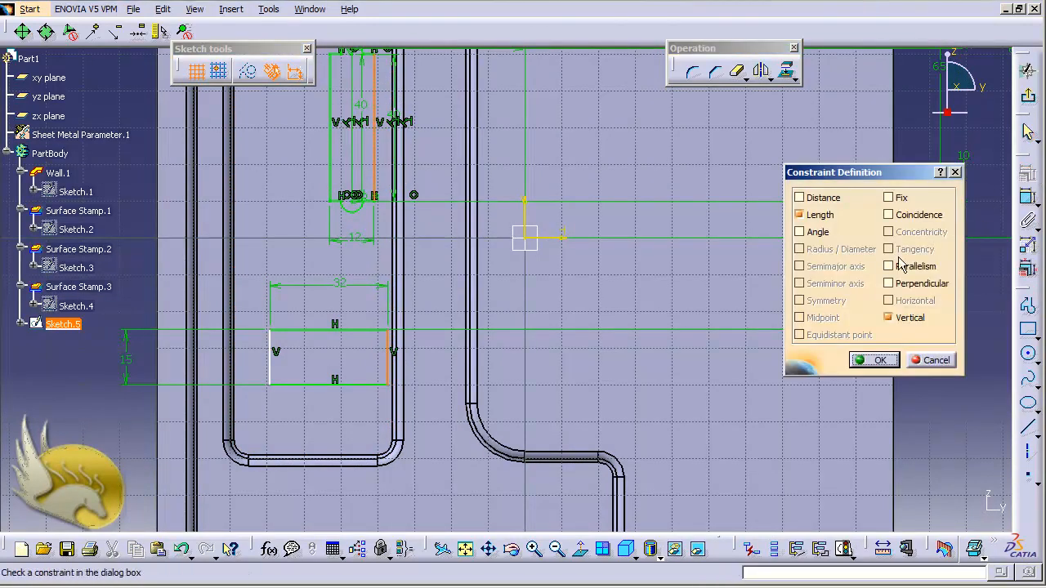
{"action": "left_click", "coordinate": [888, 215]}
{"action": "left_click", "coordinate": [878, 362]}
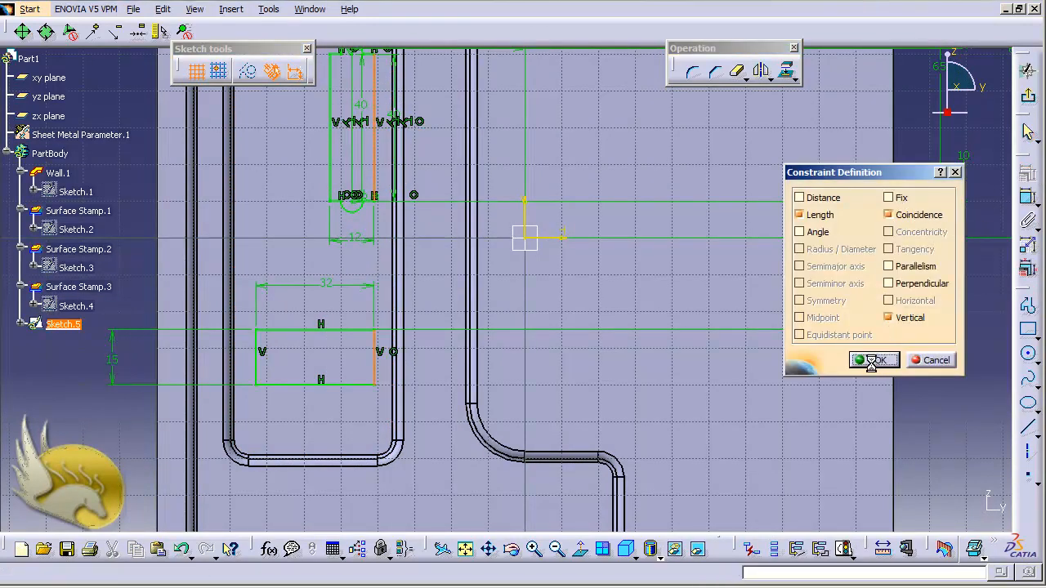
{"action": "left_click", "coordinate": [1028, 71]}
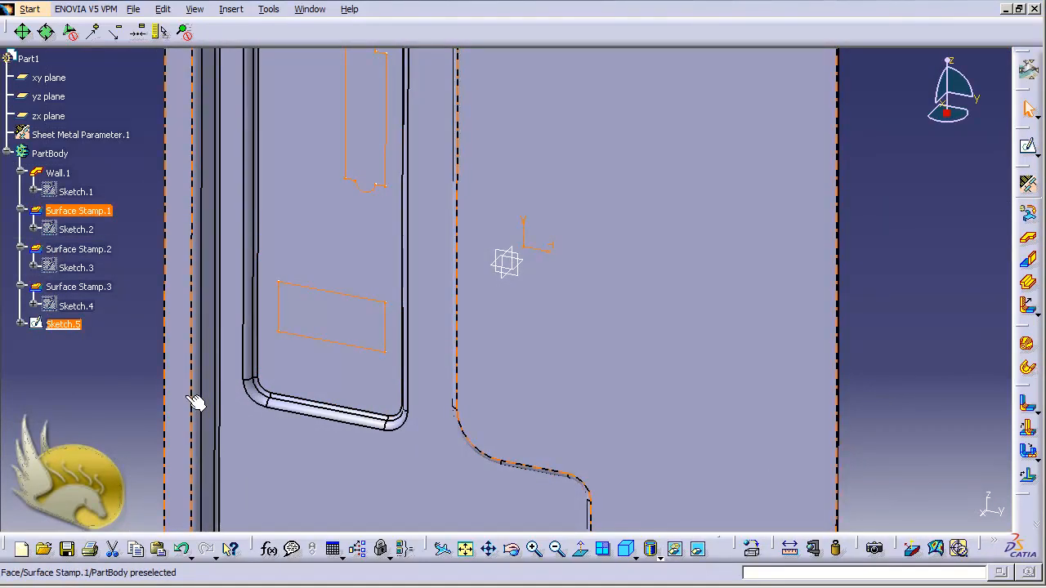
{"action": "left_click", "coordinate": [891, 314]}
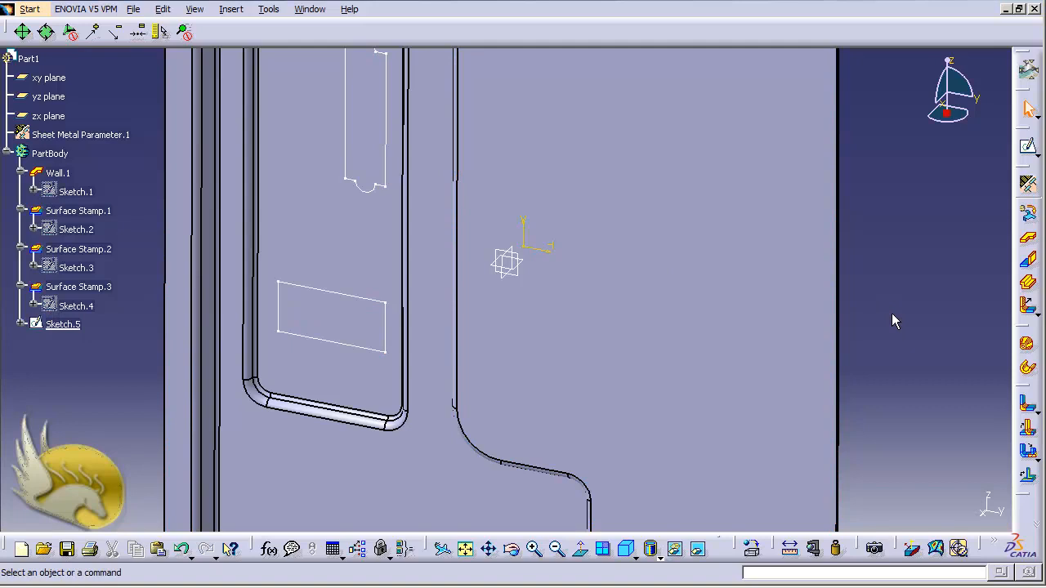
Cut the circles, arc-ended profile and rectangle of Sketch.5 through the stamp's inner face with a Sheetmetal standard Cut Out, end limit Up to last.
{"action": "scroll", "coordinate": [892, 313], "scroll_direction": "up", "scroll_amount": 2}
{"action": "scroll", "coordinate": [891, 313], "scroll_direction": "down", "scroll_amount": 5}
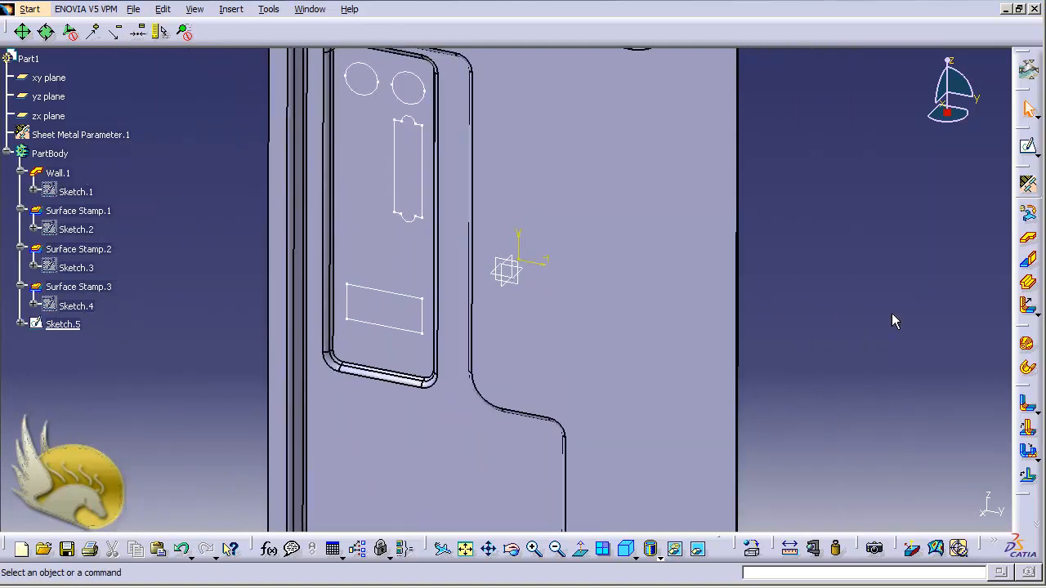
{"action": "scroll", "coordinate": [891, 313], "scroll_direction": "up", "scroll_amount": 3}
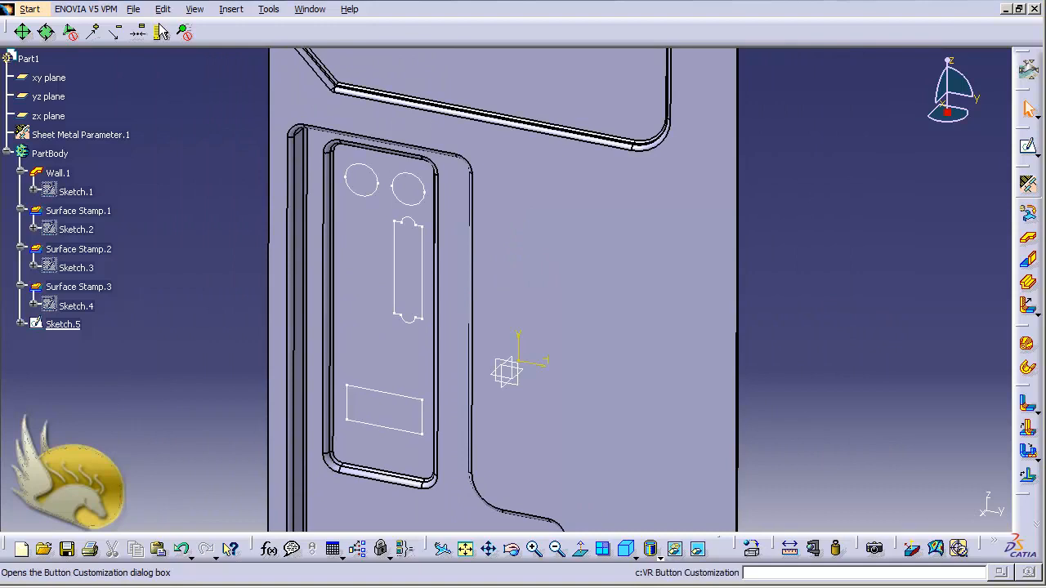
{"action": "left_click", "coordinate": [164, 10]}
{"action": "mouse_move", "coordinate": [231, 10]}
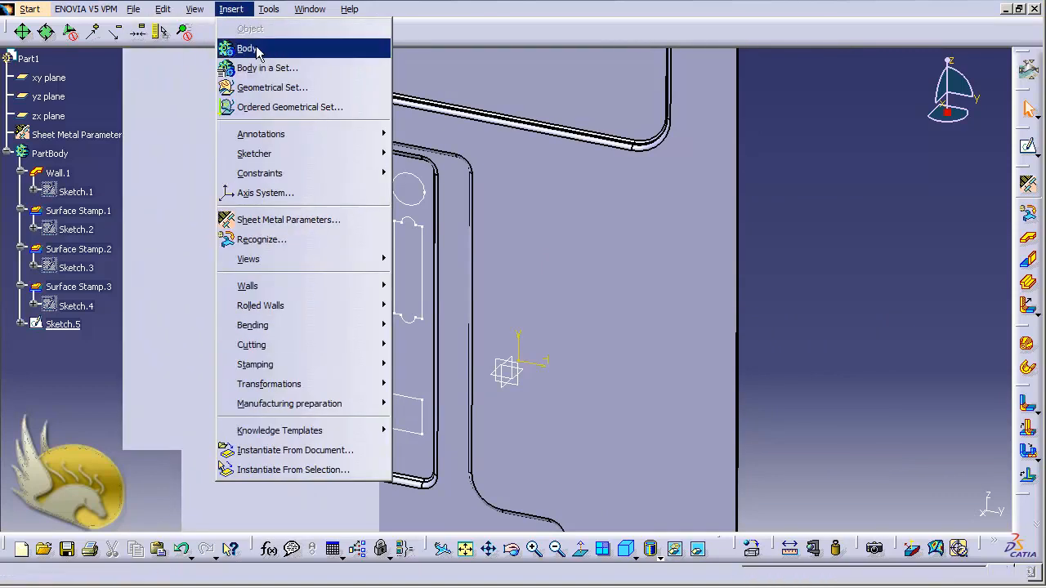
{"action": "mouse_move", "coordinate": [330, 344]}
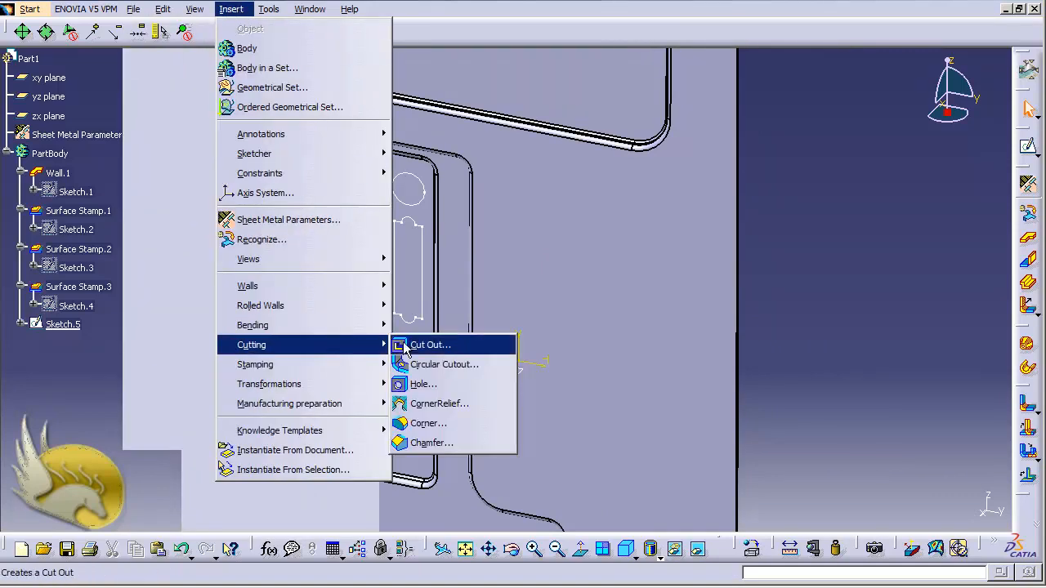
{"action": "left_click", "coordinate": [413, 347]}
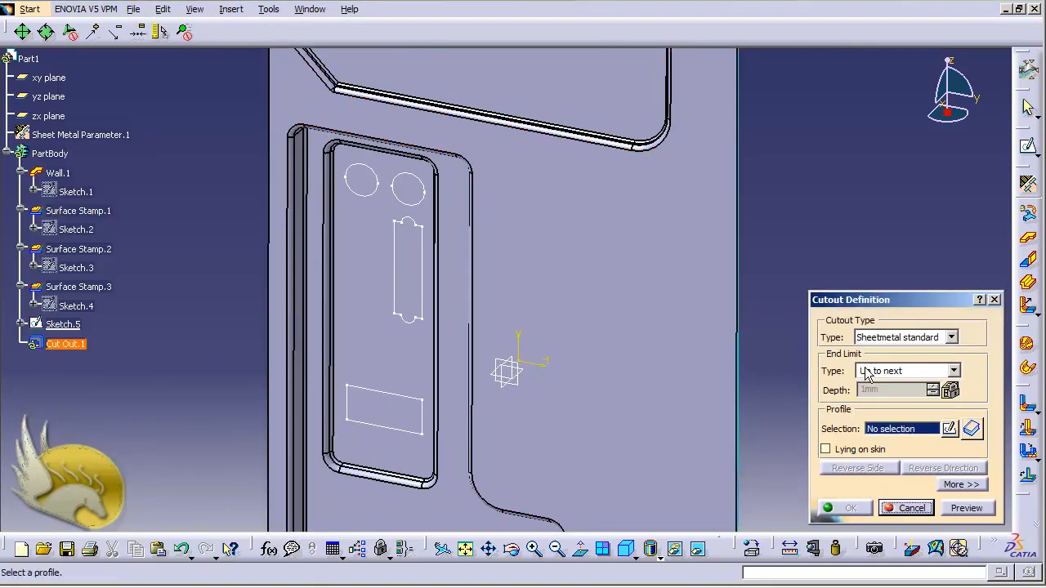
{"action": "left_click", "coordinate": [866, 370]}
{"action": "left_click", "coordinate": [881, 406]}
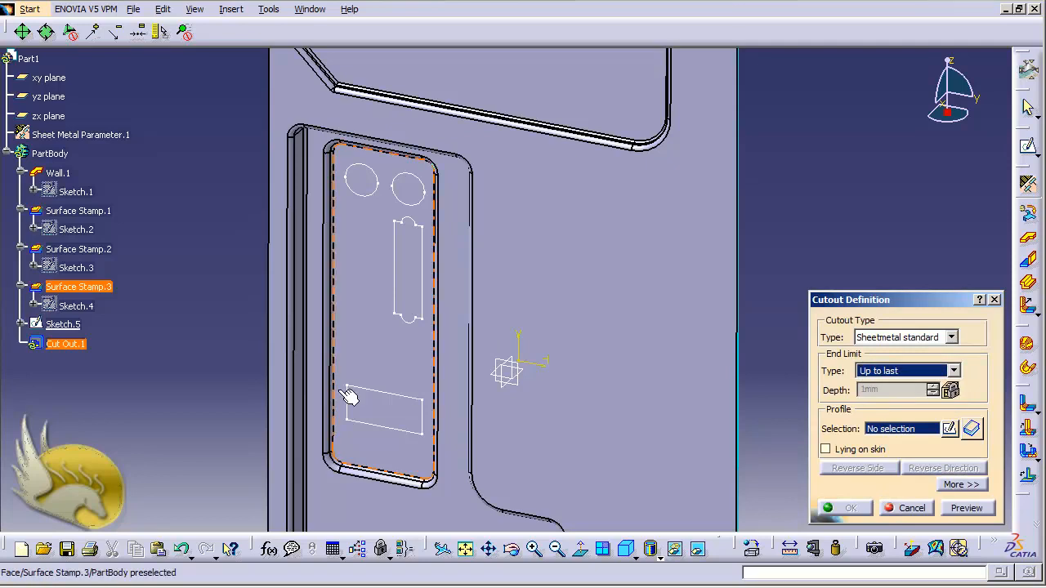
{"action": "left_click", "coordinate": [63, 324]}
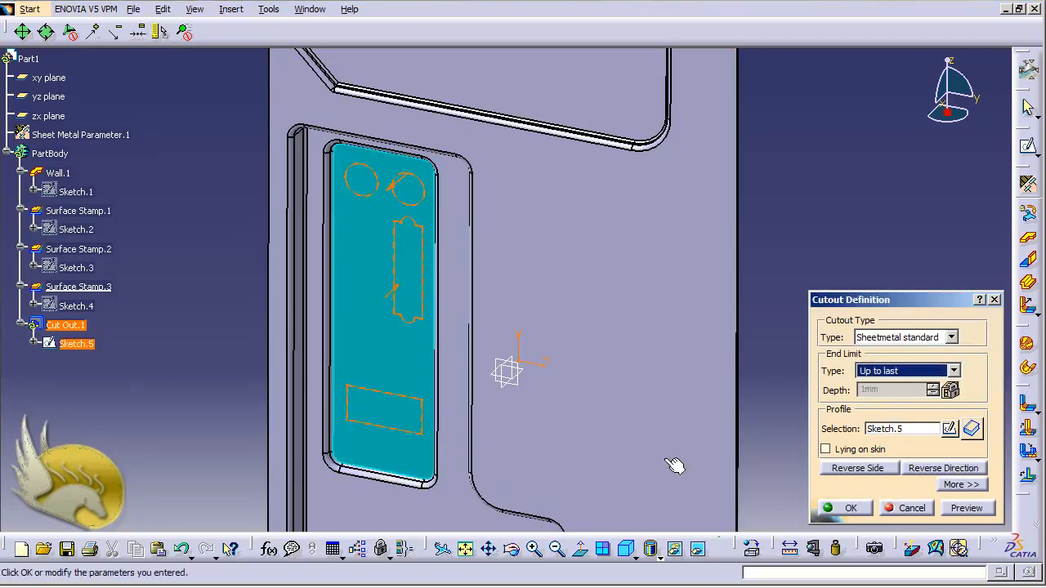
{"action": "left_click", "coordinate": [846, 508]}
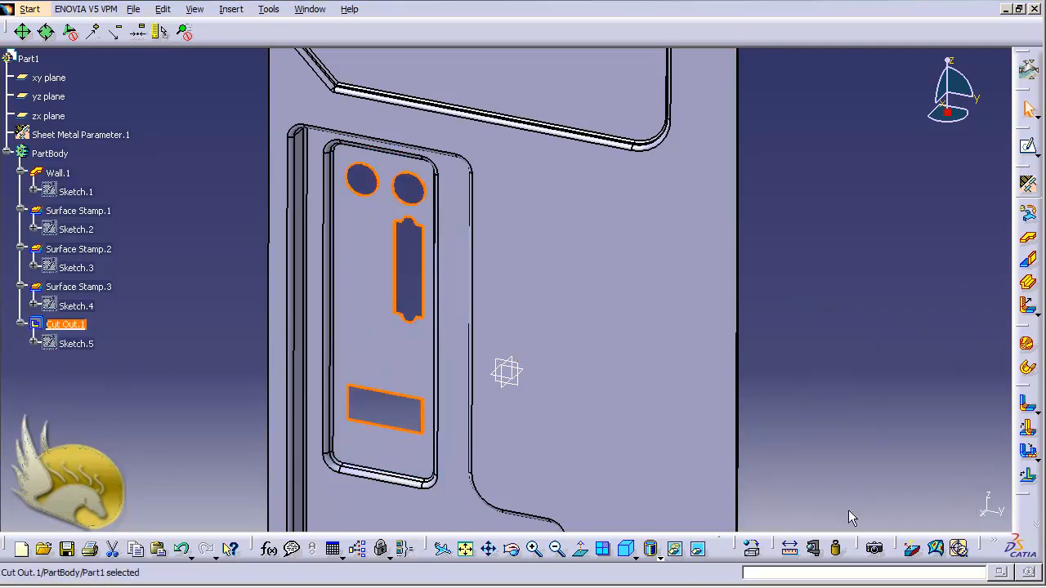
{"action": "left_click", "coordinate": [824, 441]}
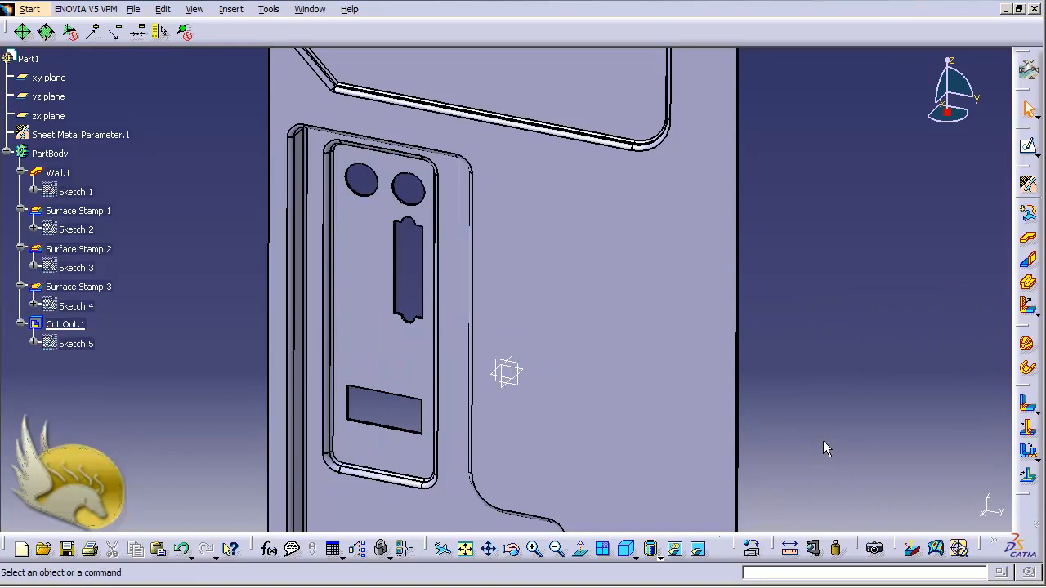